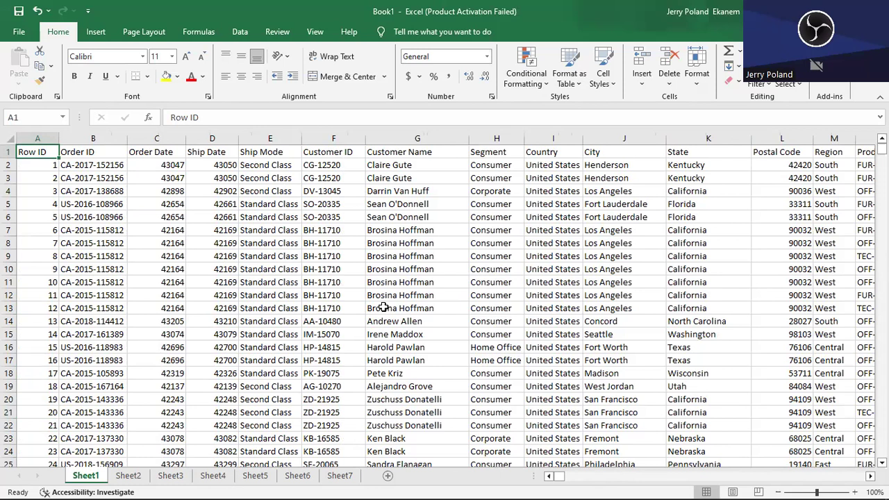
- Examine the extent of the Sheet1 sales data, from the Row ID column to the Profit column and down to the last record
left_click(102, 241)
key("Up")
key("Up")
key("Up")
key("Up")
key("Up")
key("Up")
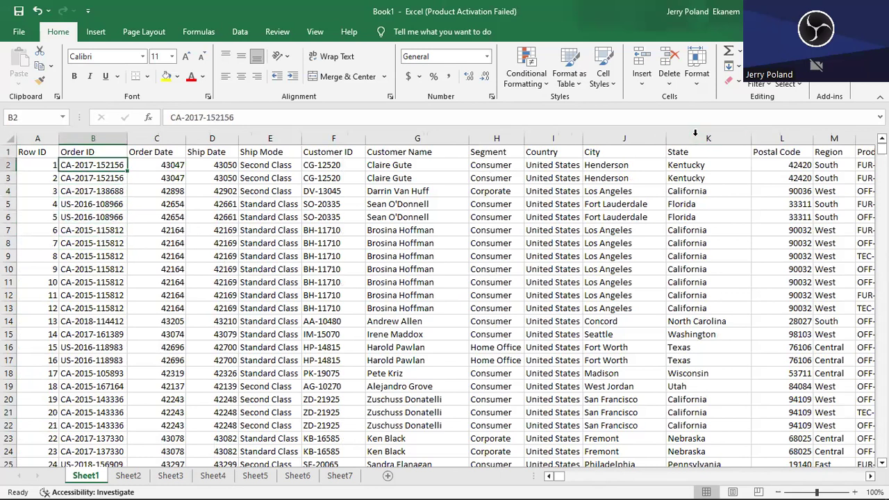
left_click(34, 152)
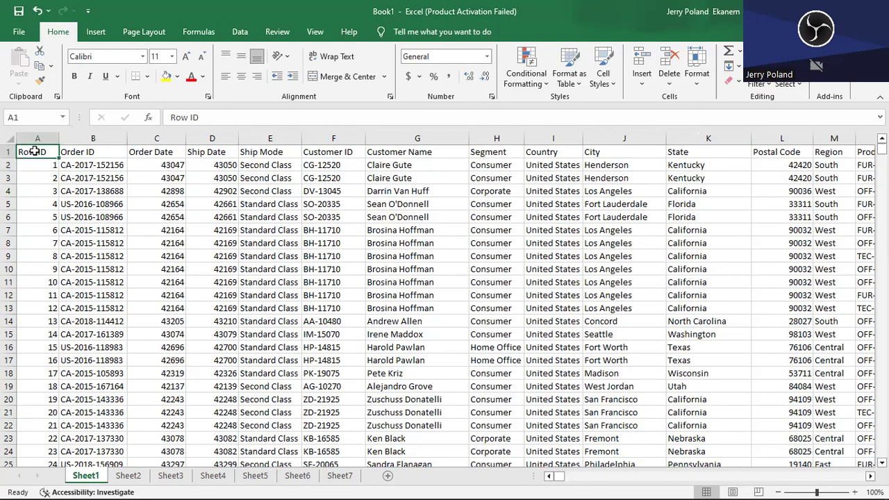
key("ctrl+Right")
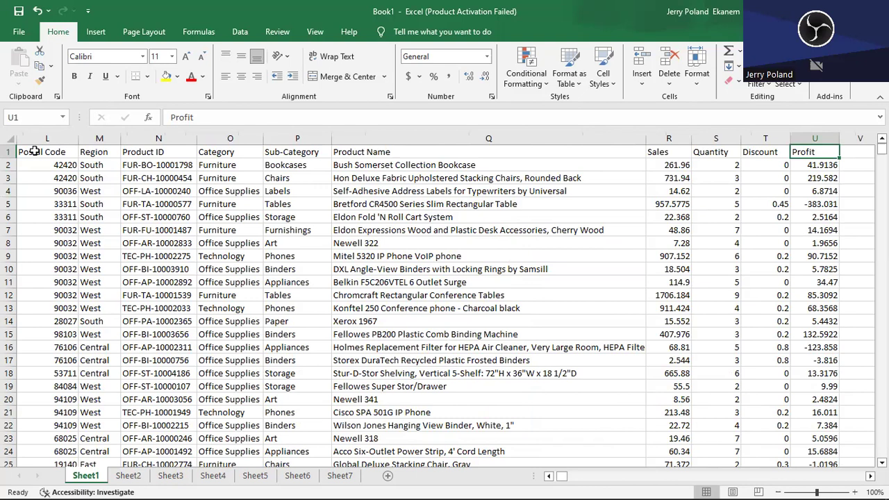
key("ctrl+Down")
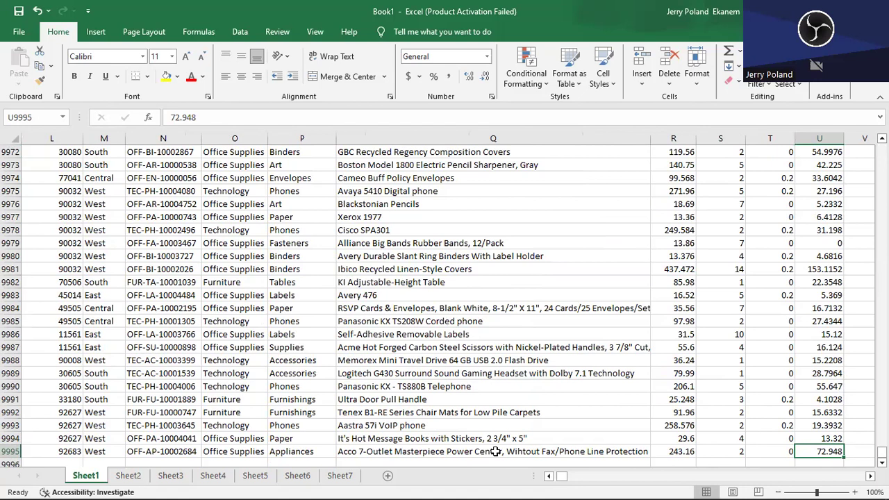
key("ctrl+Up")
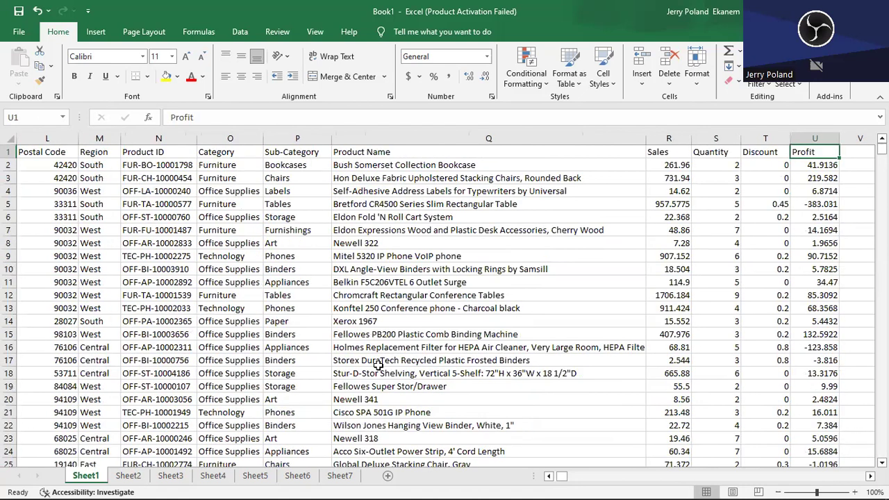
key("ctrl+Left")
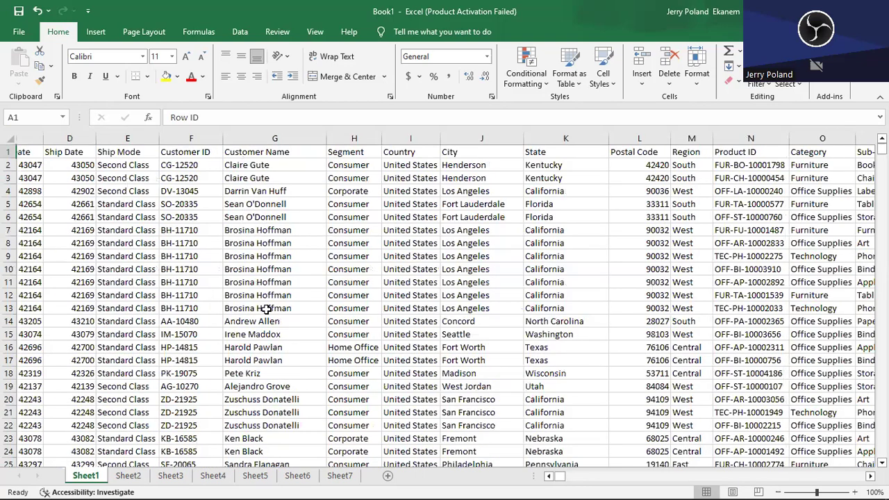
- Convert the sales data range A1:U9995 into a table with headers
left_click(159, 246)
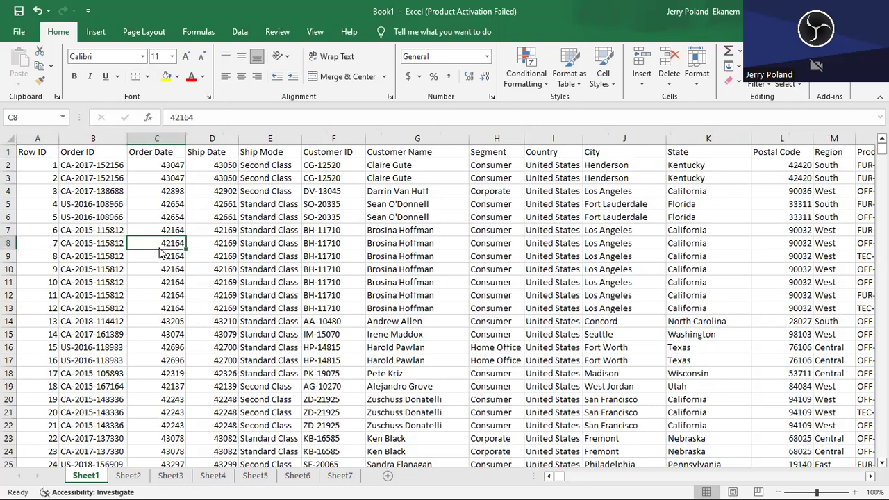
key("ctrl+t")
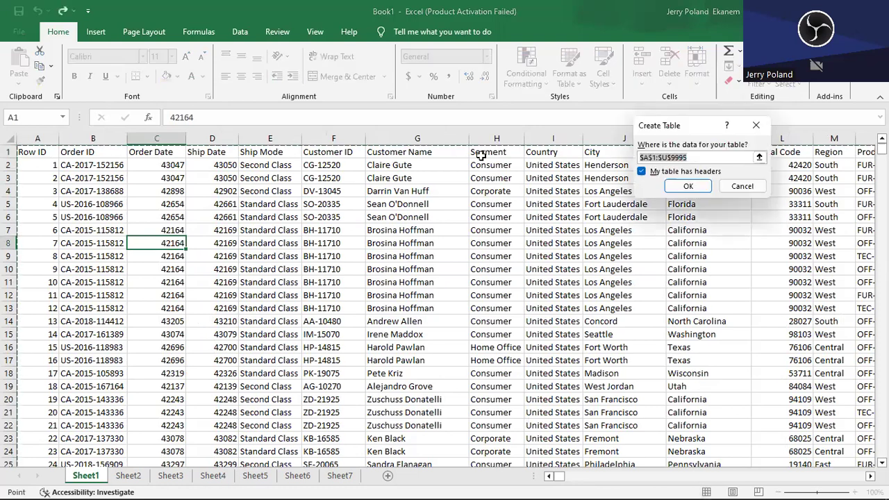
left_click(688, 186)
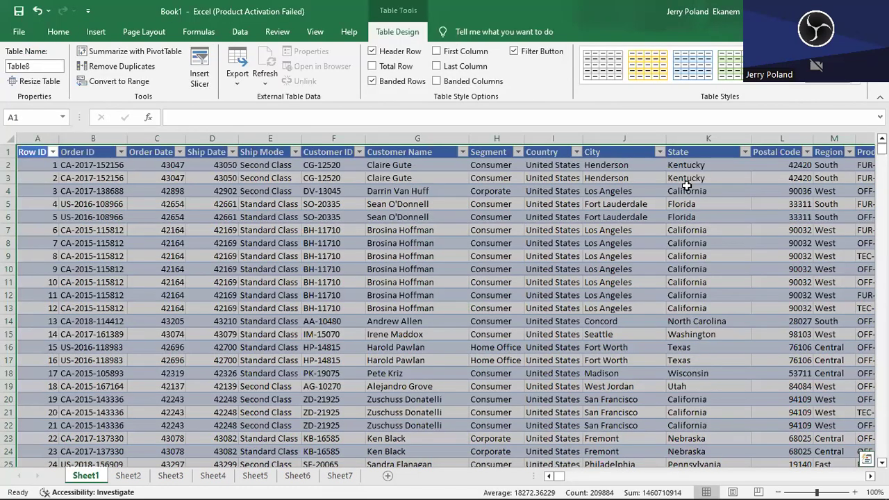
- Start summarizing the sales table with a PivotTable and choose the existing worksheet as its destination
mouse_move(560, 478)
left_mouse_down()
mouse_move(653, 482)
mouse_move(556, 476)
left_mouse_up()
left_click(134, 53)
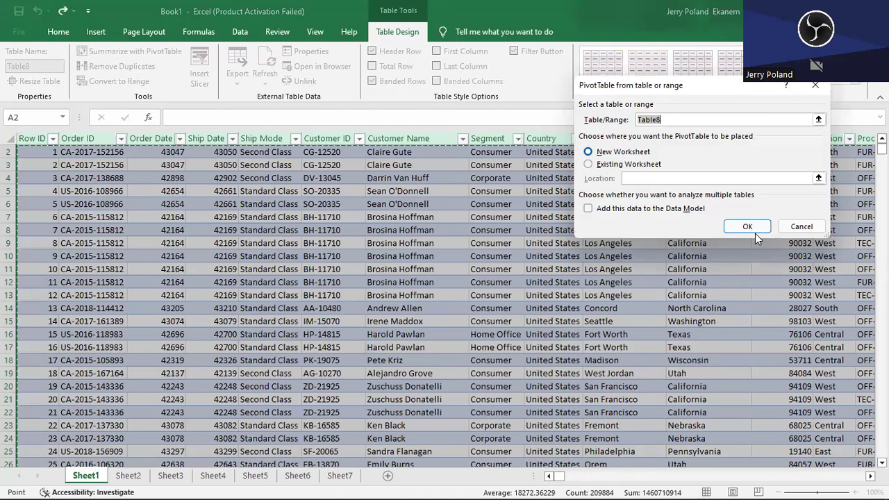
left_click(745, 226)
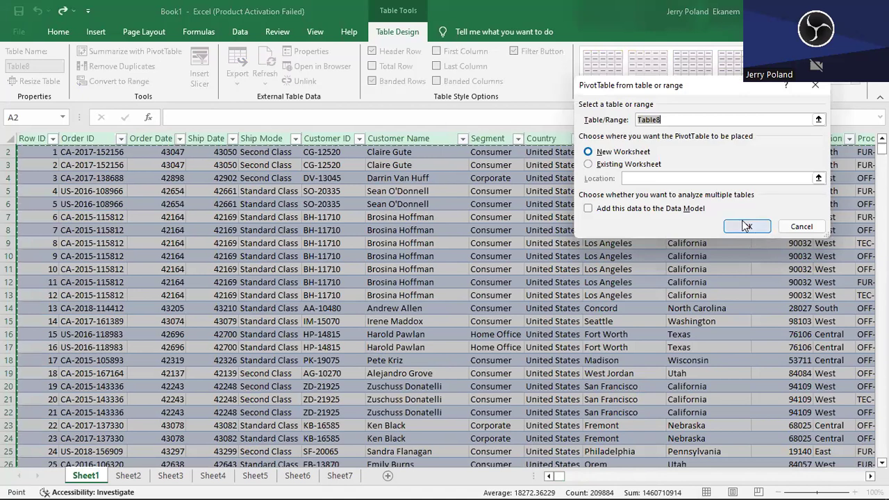
left_click(588, 165)
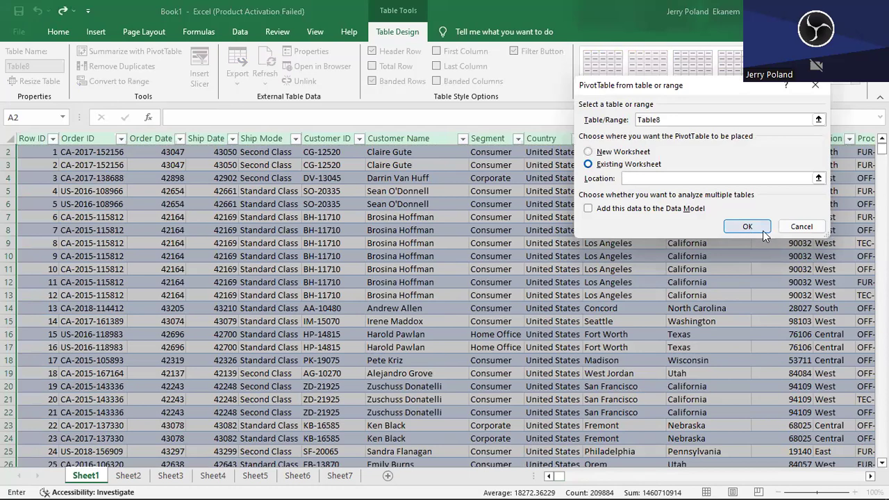
- Set the PivotTable location to cell X6 on Sheet1, below the total sales question, and create it
left_click(818, 178)
left_click_drag(560, 477, 567, 482)
left_click_drag(882, 150, 881, 137)
left_click_drag(563, 478, 559, 479)
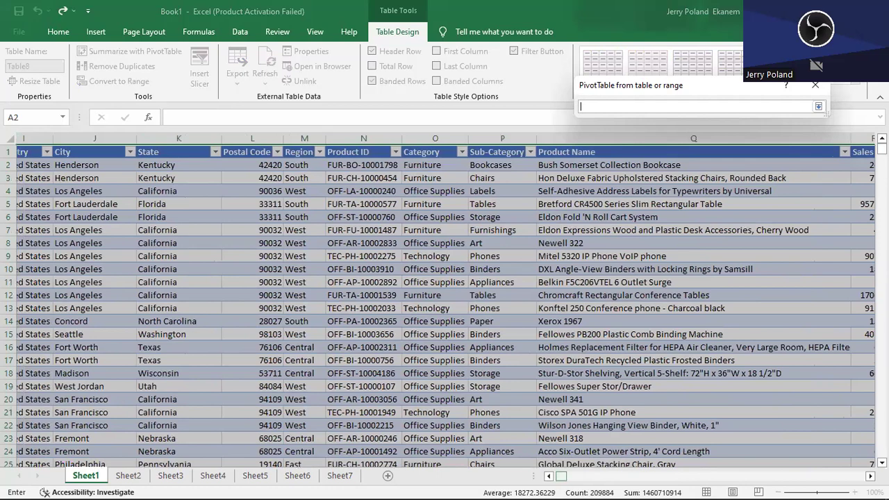
scroll(628, 429, "right", 10)
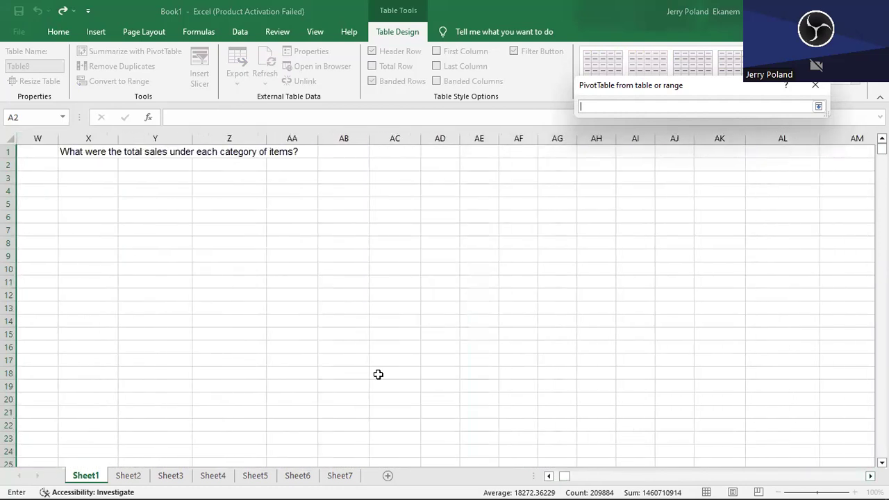
left_click(76, 217)
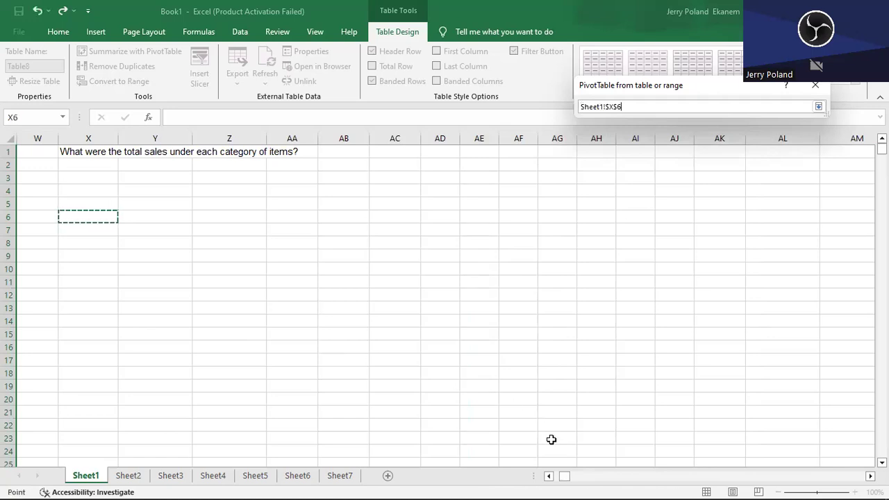
left_click(549, 476)
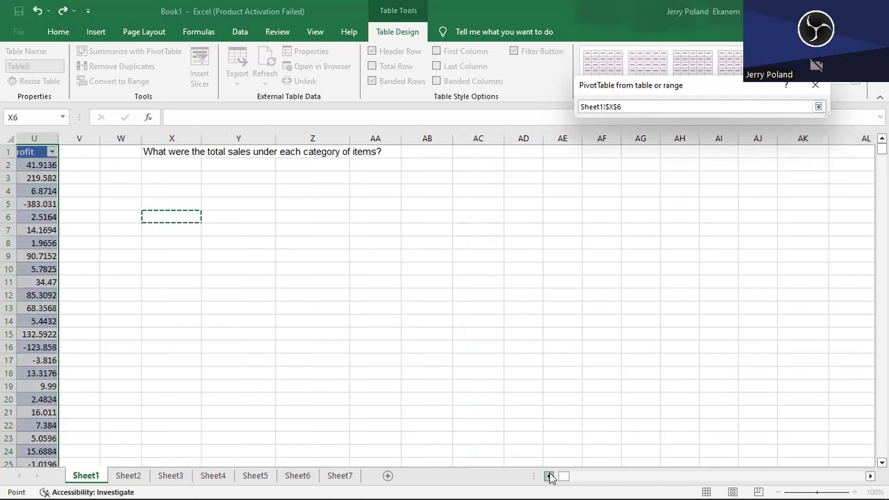
left_click(822, 88)
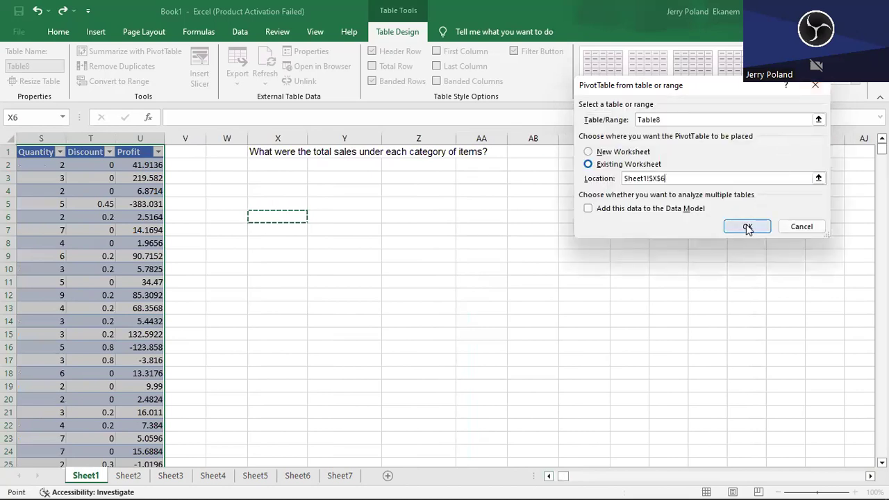
left_click(746, 227)
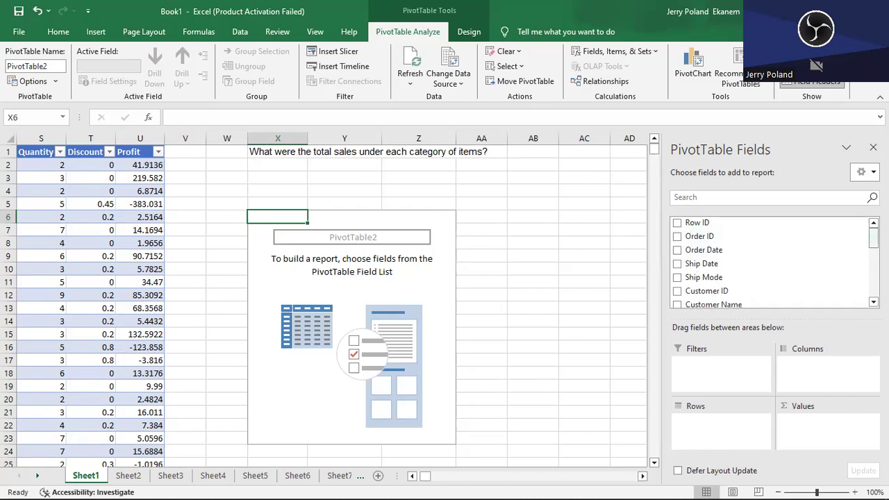
- Build the Sheet1 PivotTable with Category as rows and the sum of Sales as values
scroll(771, 262, "down", 5)
scroll(771, 262, "up", 5)
scroll(771, 263, "down", 4)
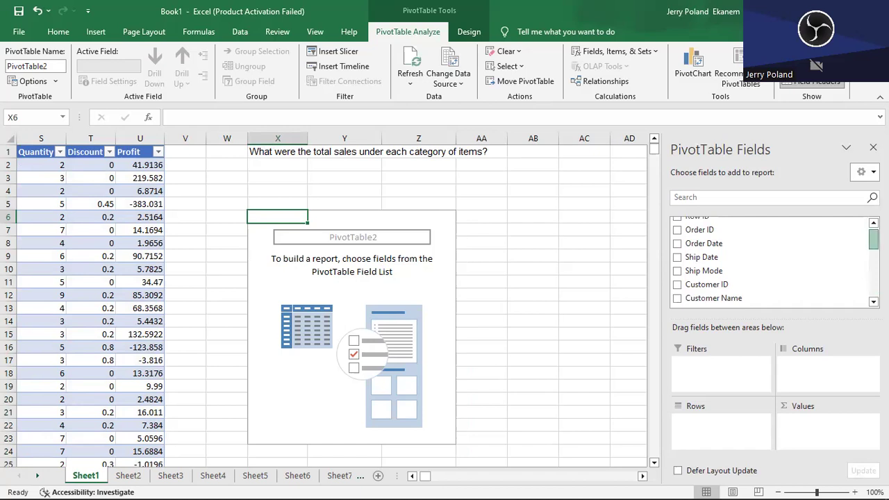
scroll(771, 263, "down", 2)
scroll(771, 262, "up", 1)
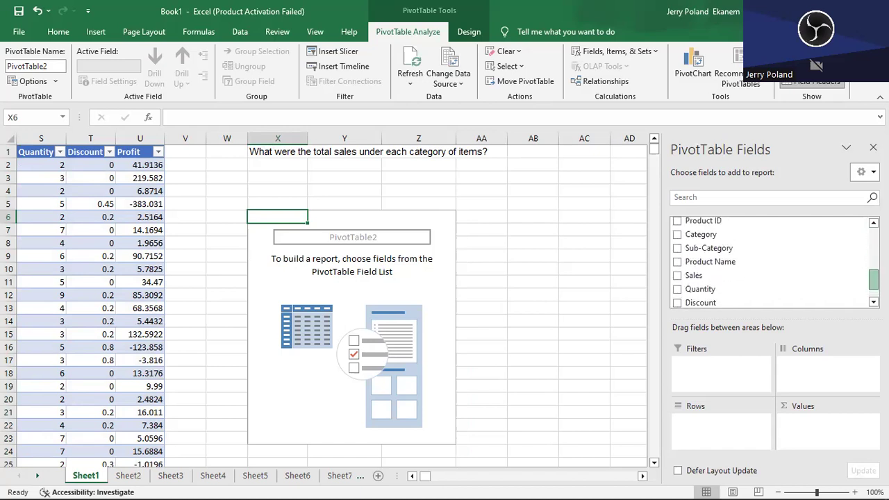
left_click(677, 236)
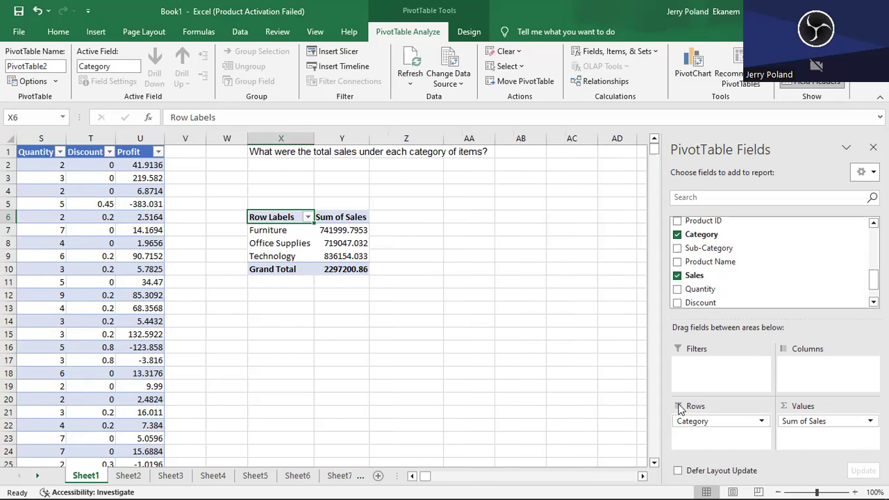
- Apply the comma number style to the Furniture, Office Supplies and Technology sales sums in the PivotTable
left_click(286, 230)
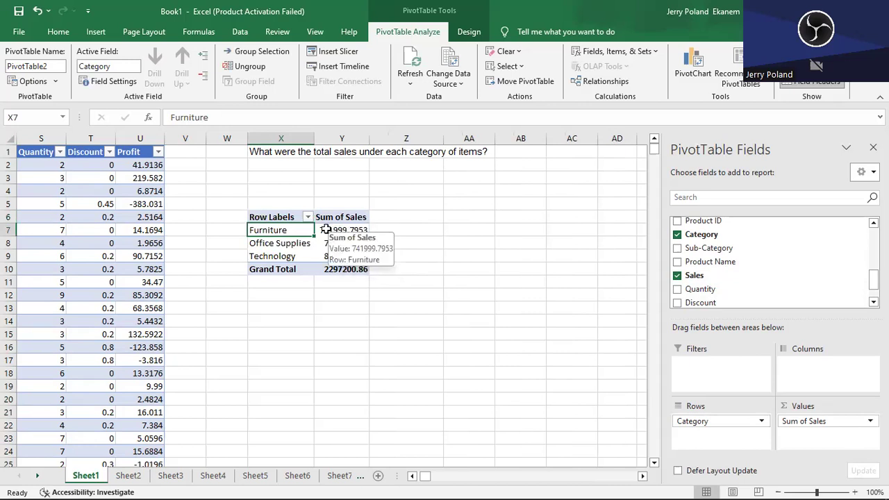
left_click(325, 230)
left_click_drag(325, 230, 329, 254)
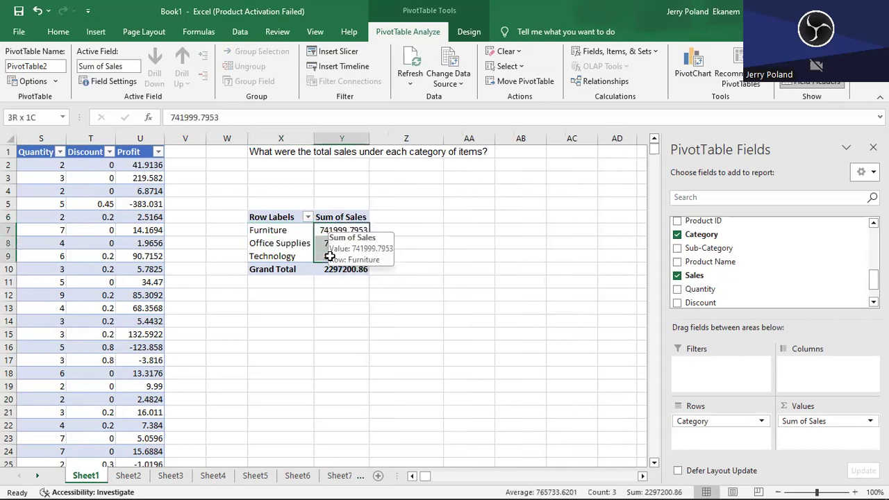
left_click(59, 32)
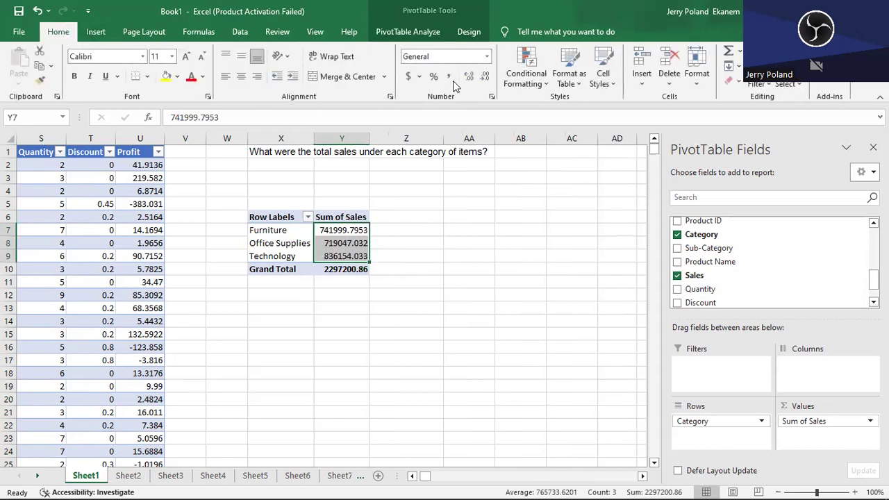
left_click(449, 77)
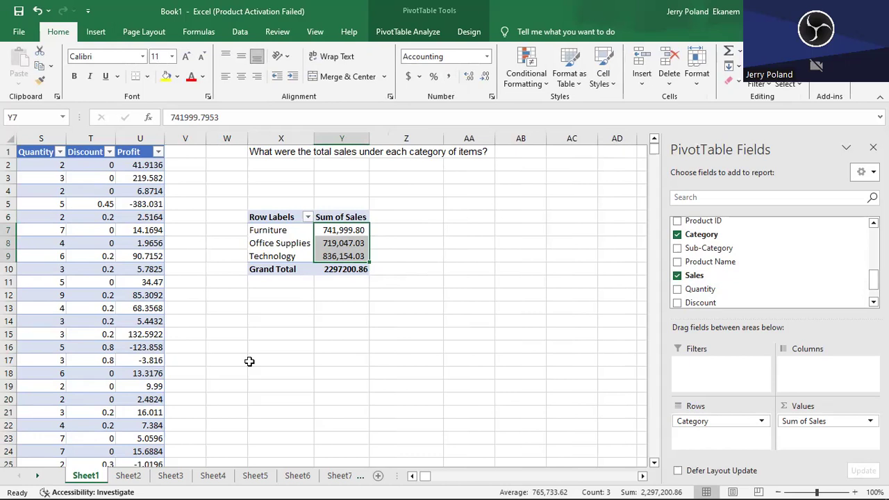
- Go to Sheet2 and review its sales table and the subcategory question above the blank PivotTable
left_click(127, 480)
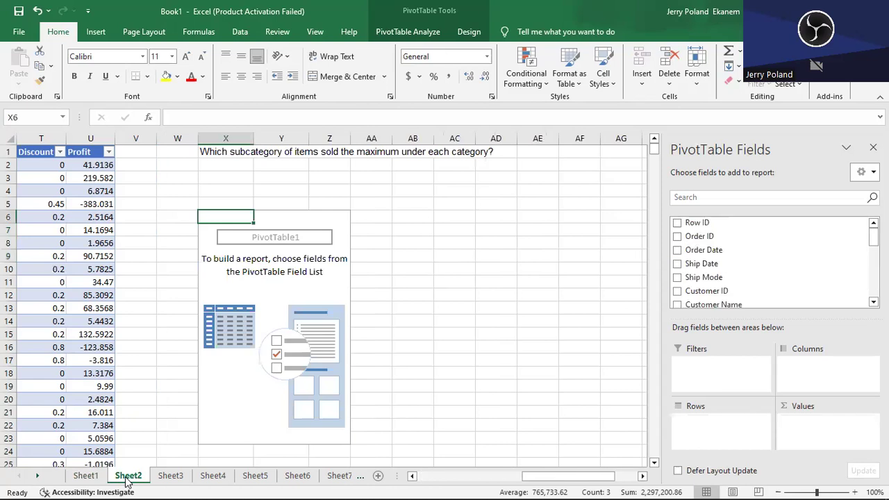
left_click(462, 384)
key("Left")
key("Left")
key("Left")
key("Left")
key("Left")
key("Left")
key("Left")
key("Left")
key("Left")
key("Left")
key("Left")
key("Left")
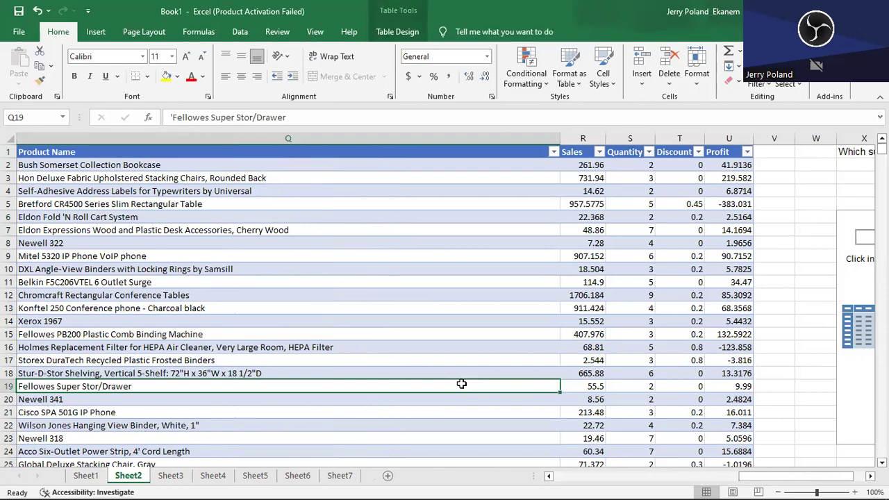
key("Right")
key("Right")
key("Right")
key("Right")
key("Right")
key("Right")
key("Right")
key("Right")
key("Right")
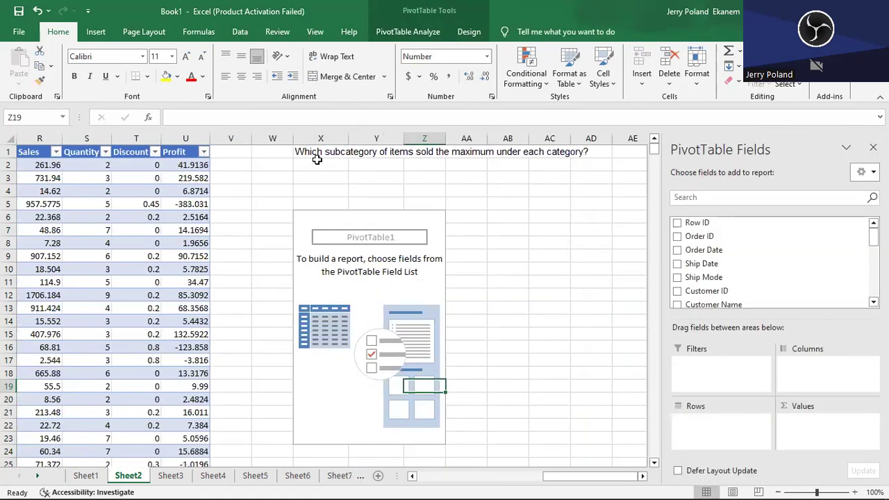
left_click(307, 148)
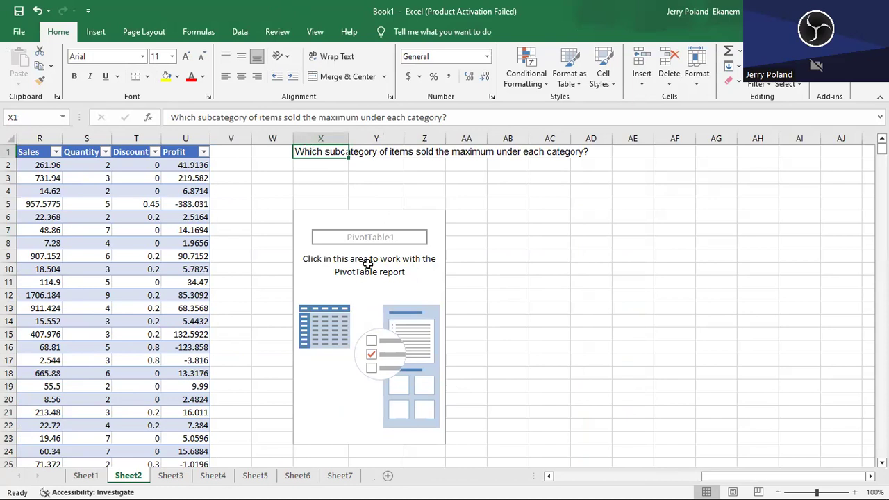
- Build the Sheet2 PivotTable with Category and Sub-Category as rows and the sum of Sales as values
left_click(345, 293)
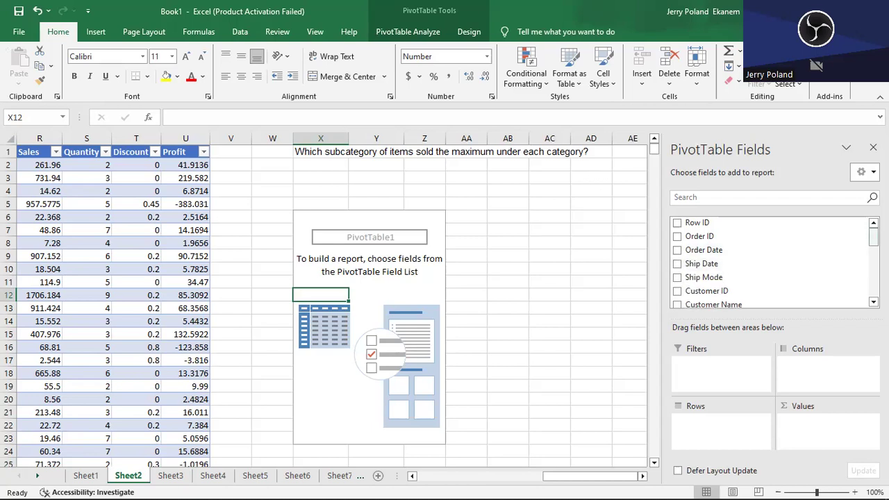
scroll(771, 262, "down", 6)
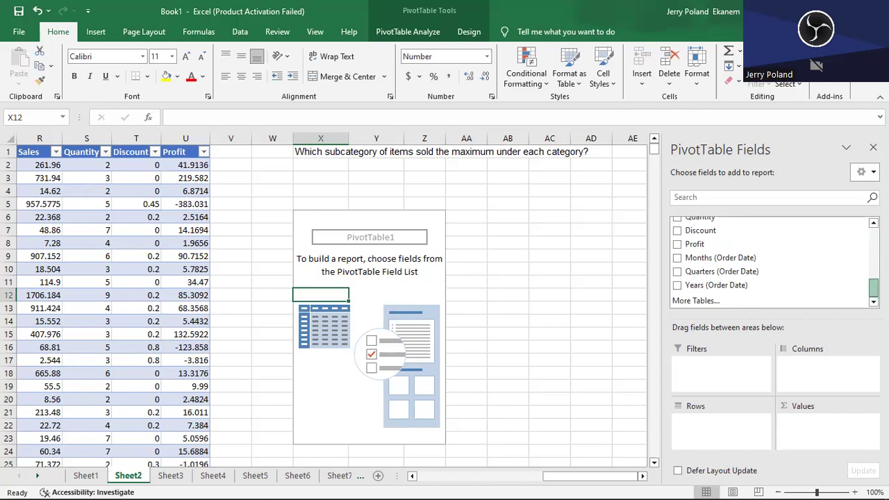
scroll(850, 275, "up", 3)
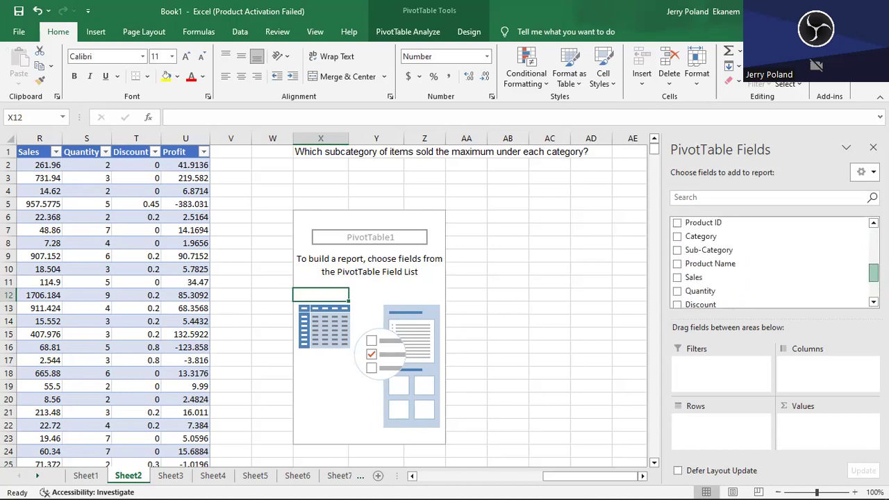
left_click(677, 228)
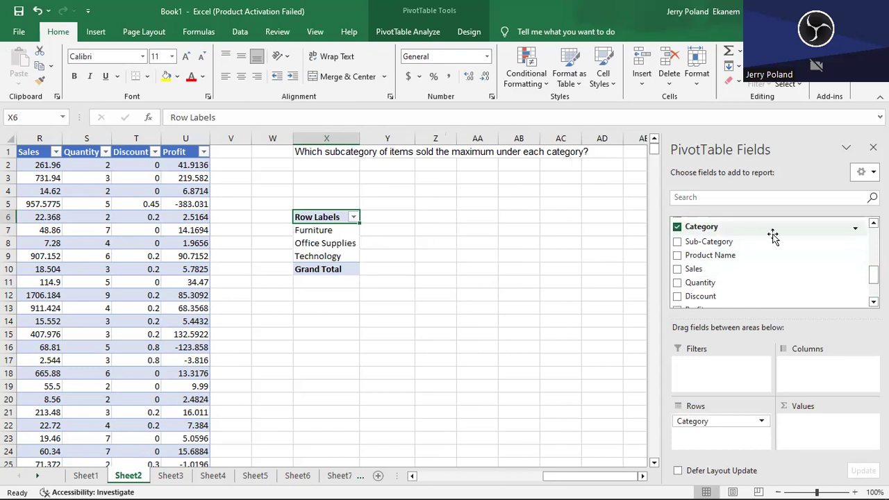
left_click(677, 241)
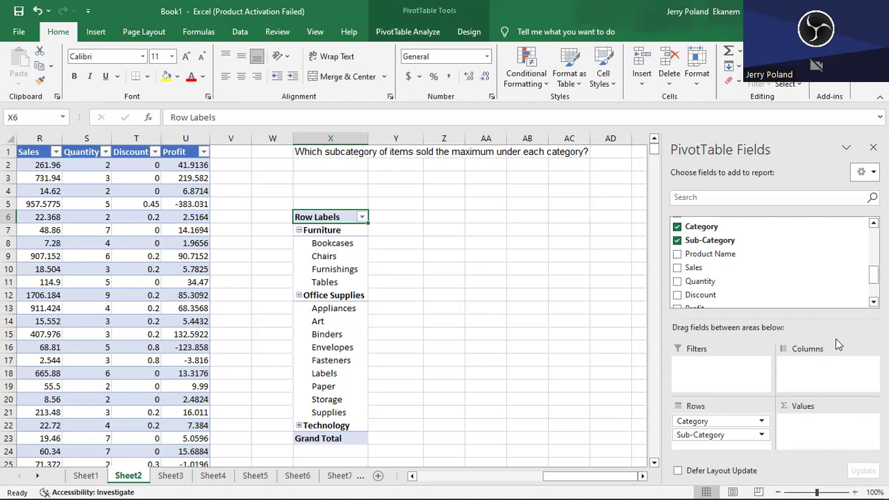
left_click(677, 268)
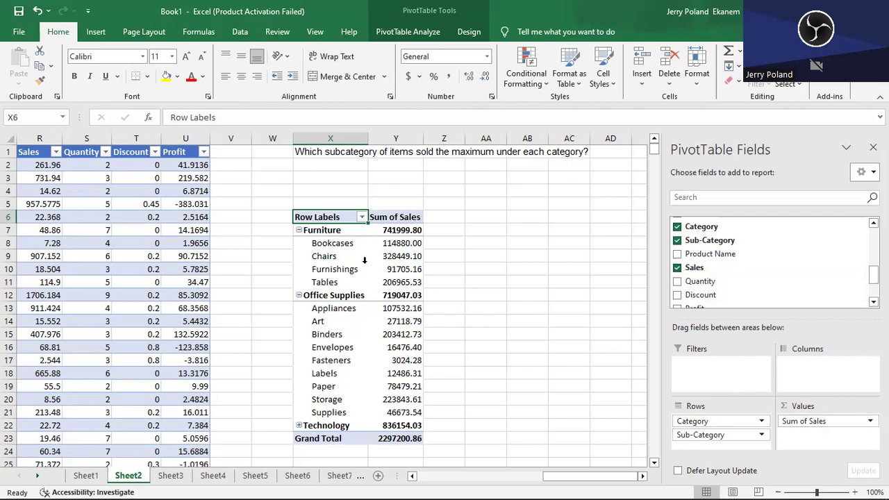
- Collapse the Furniture group in the Sheet2 PivotTable and expand it again
left_click(297, 231)
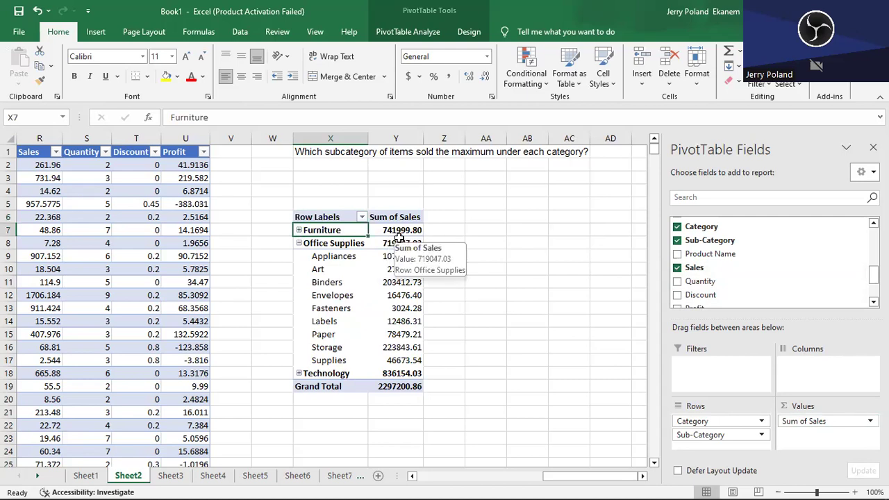
left_click(298, 231)
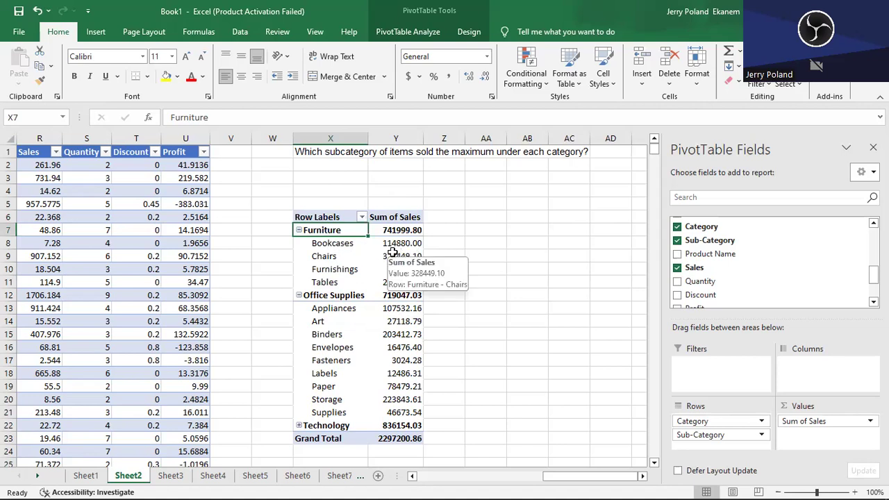
mouse_move(394, 267)
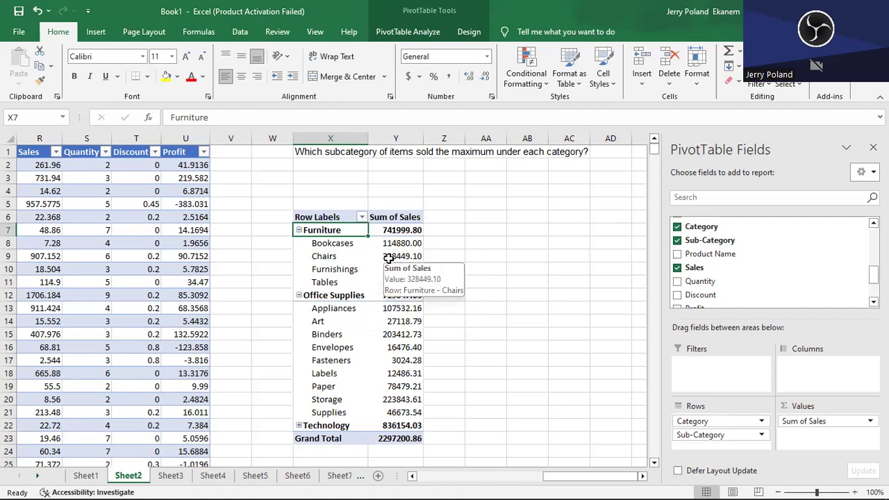
- Filter the Sub-Category rows of the Sheet2 PivotTable to the top 1 item by Sum of Sales
left_click(334, 258)
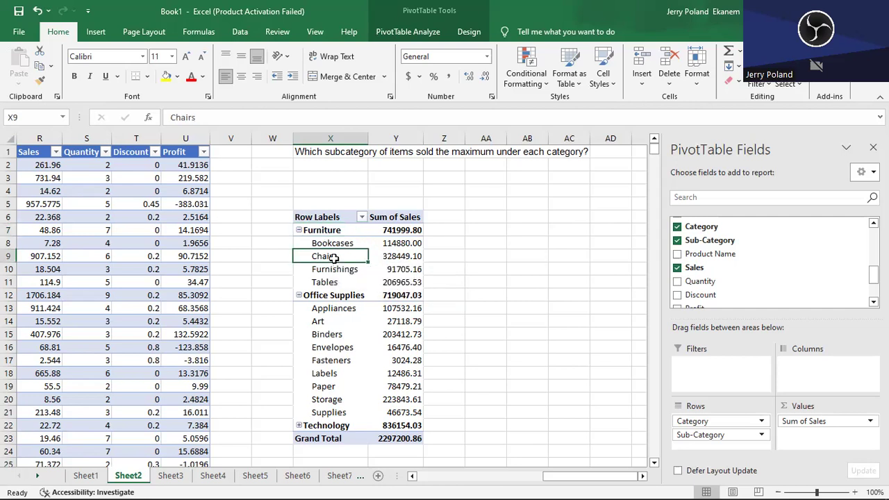
right_click(334, 259)
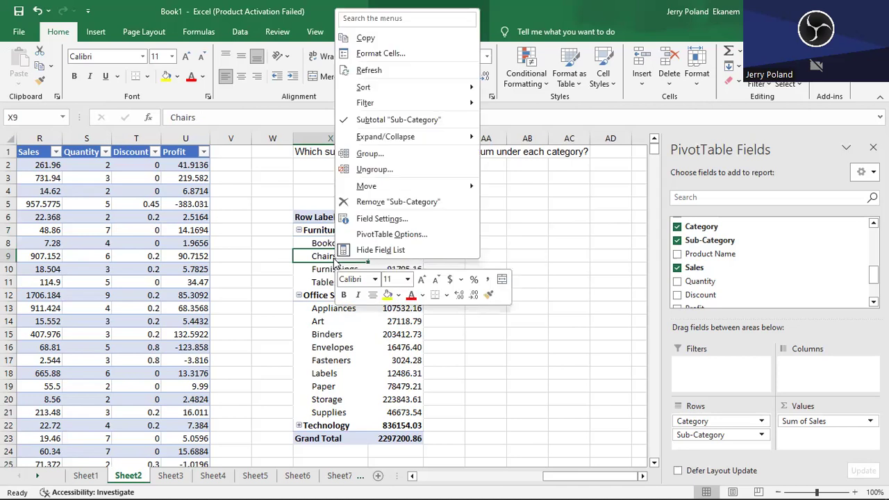
left_click(389, 106)
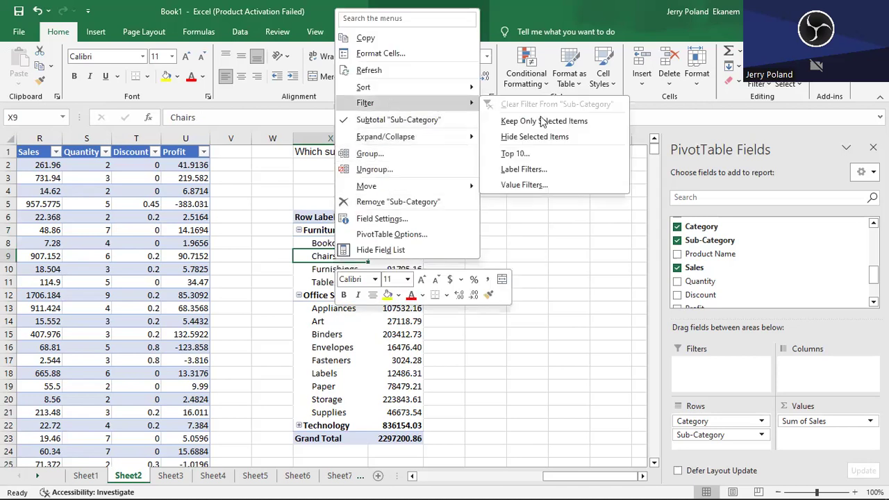
left_click(557, 152)
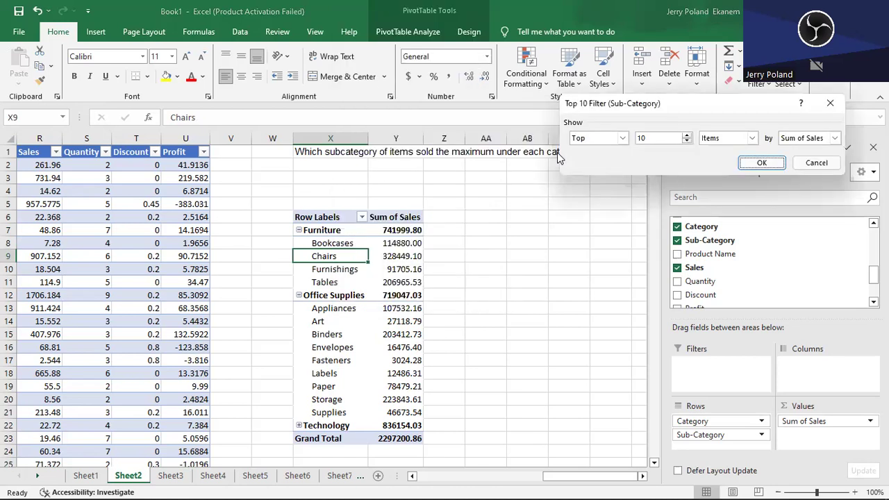
left_click(687, 142)
key("BackSpace")
type("1")
left_click(759, 164)
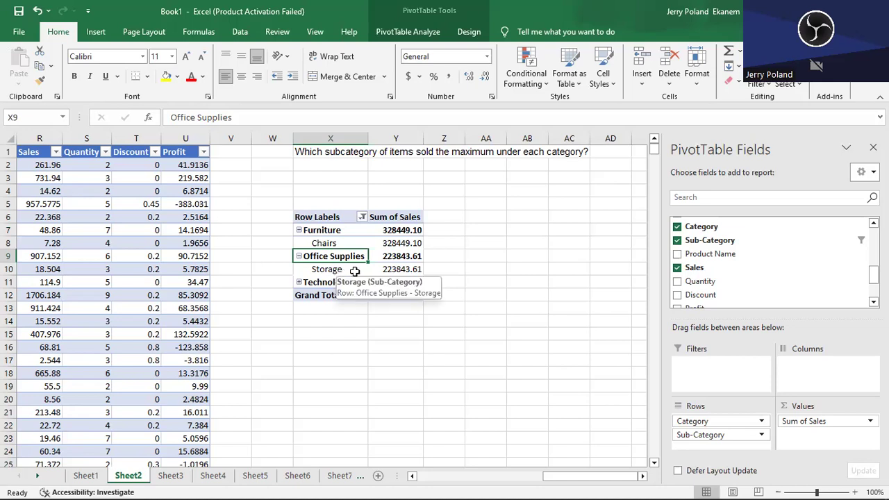
- Expand the Technology group and set the Sub-Category filter to the top 3 items by Sum of Sales
left_click(299, 282)
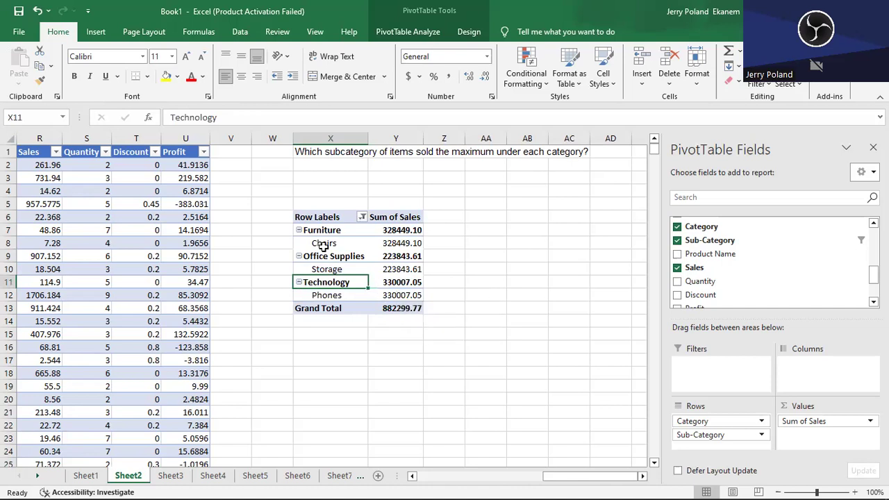
left_click(362, 218)
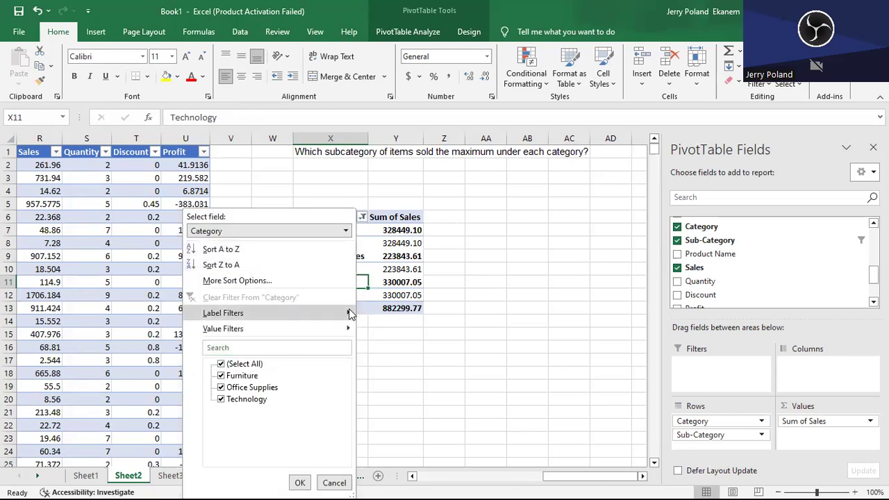
left_click(326, 484)
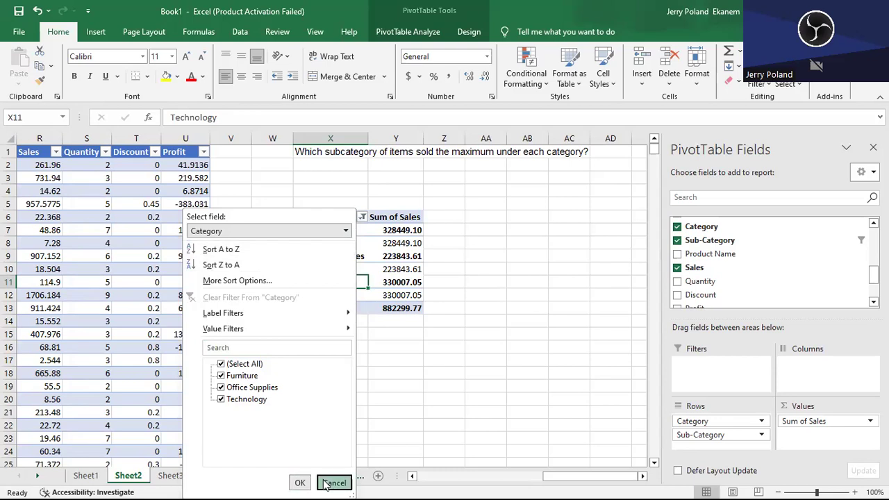
left_click(329, 243)
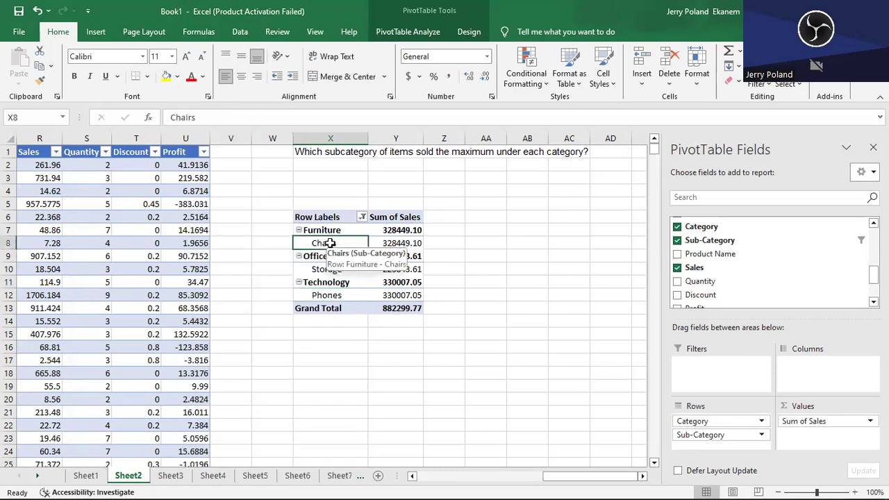
right_click(329, 243)
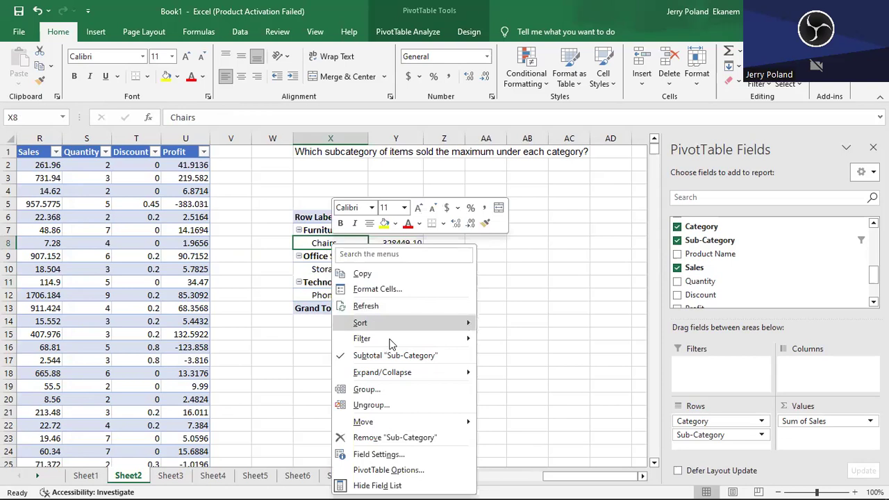
mouse_move(391, 340)
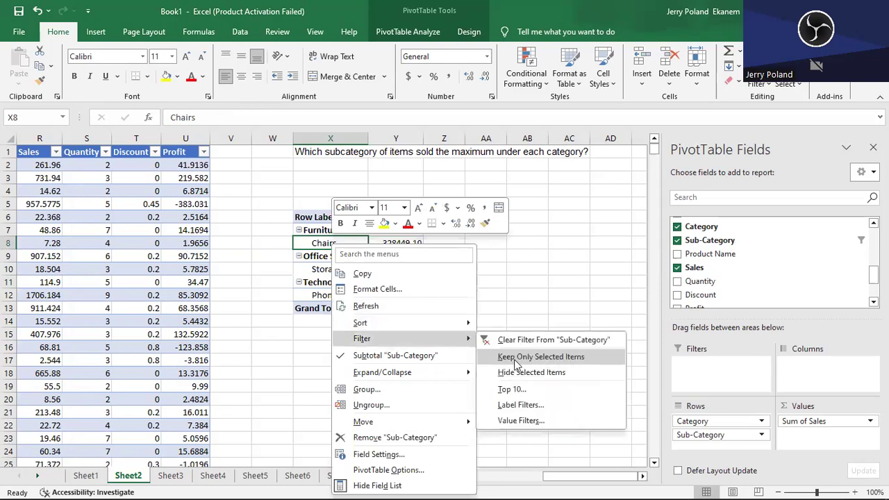
left_click(529, 391)
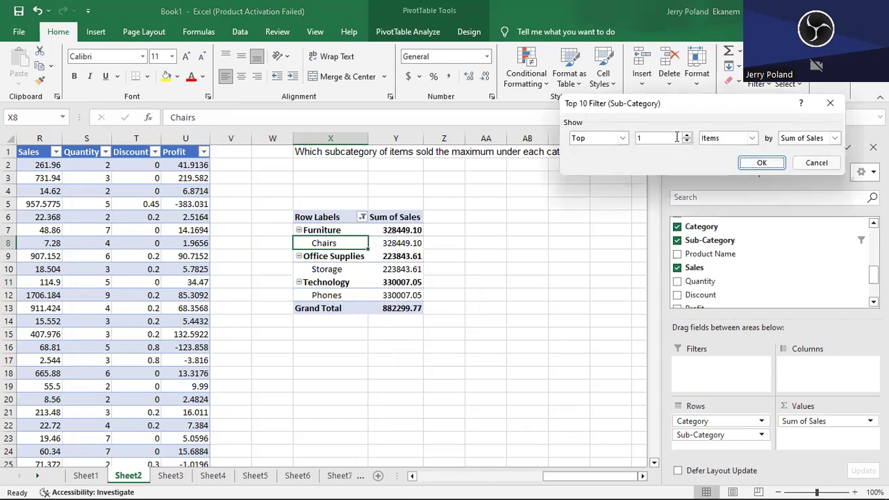
left_click(678, 137)
key("BackSpace")
type("3")
left_click(764, 162)
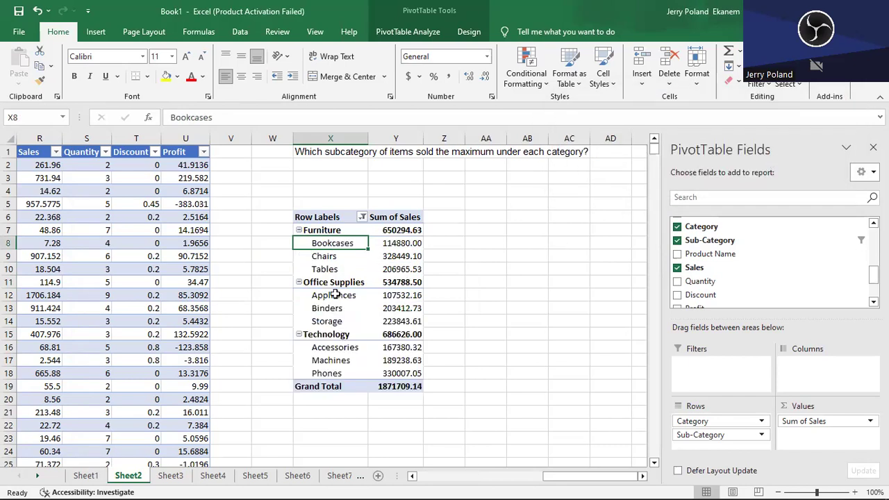
- Sort the subcategories within each category by Sum of Sales from largest to smallest
left_click(354, 259)
left_click(452, 271)
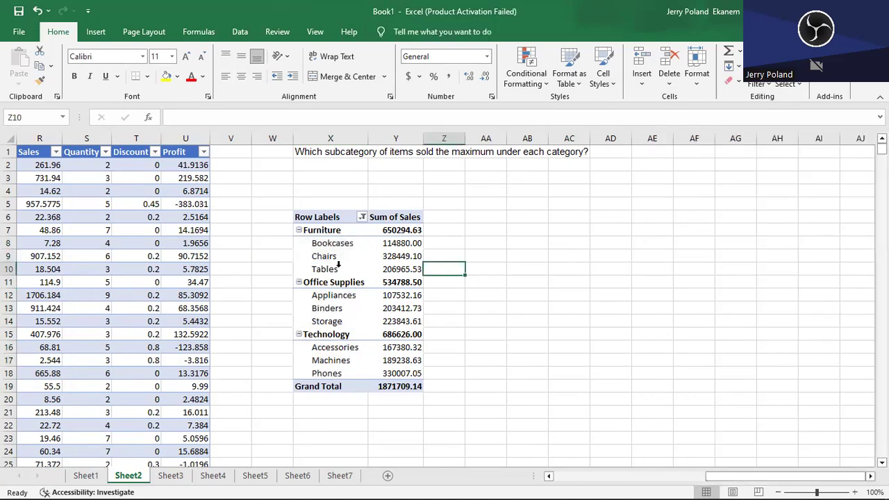
mouse_move(403, 259)
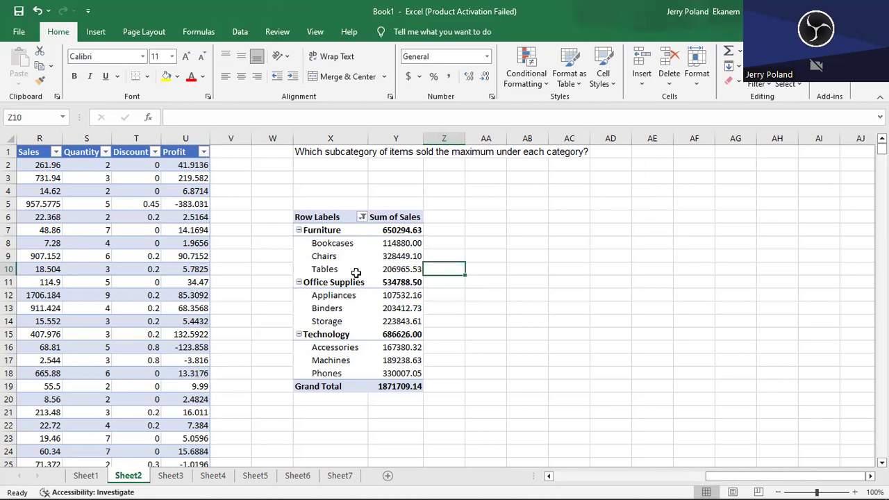
left_click(396, 244)
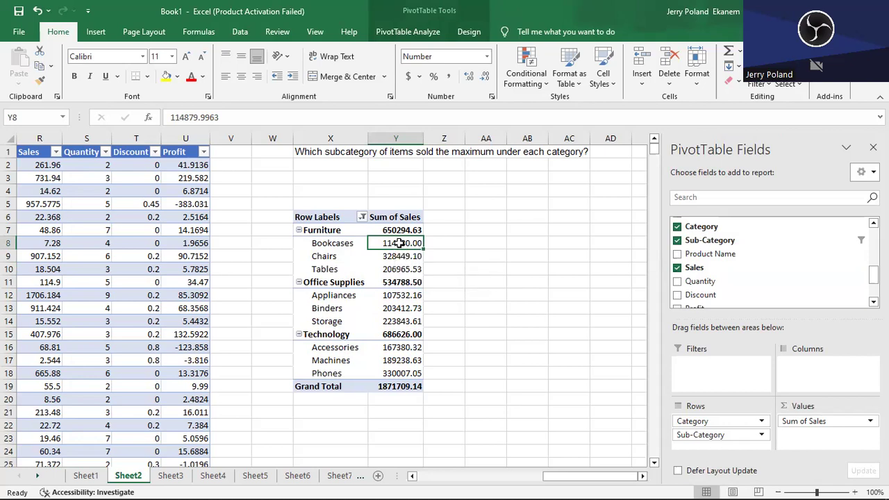
right_click(400, 243)
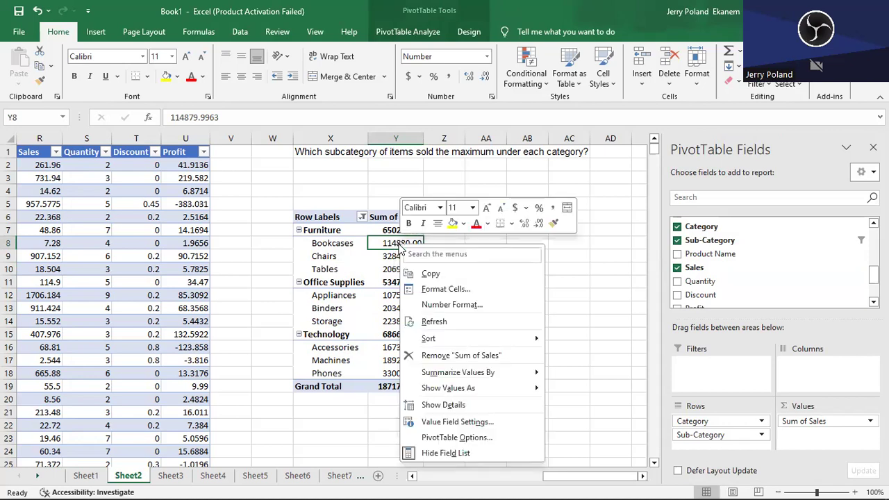
mouse_move(444, 340)
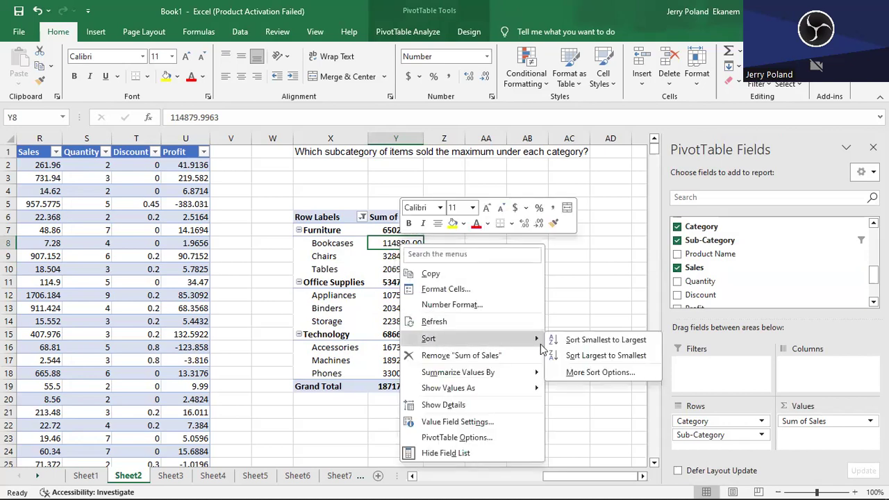
left_click(625, 358)
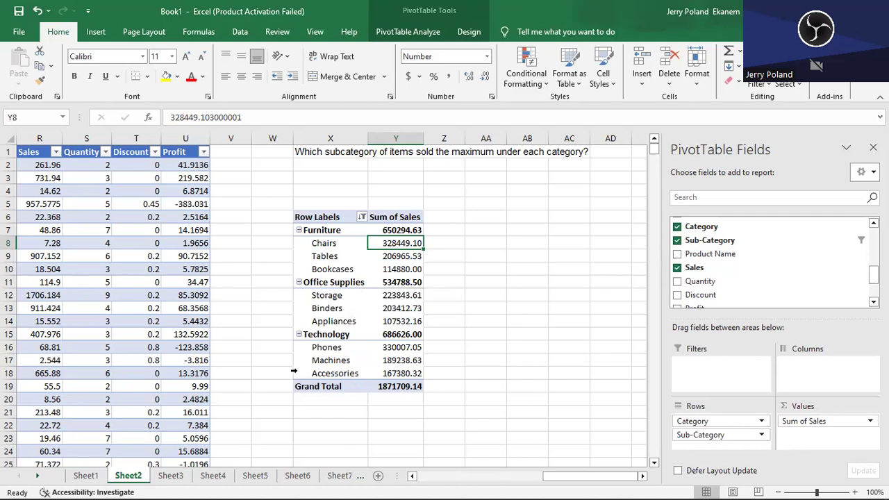
- Go to Sheet3 and select its blank PivotTable to show the field list
left_click(170, 481)
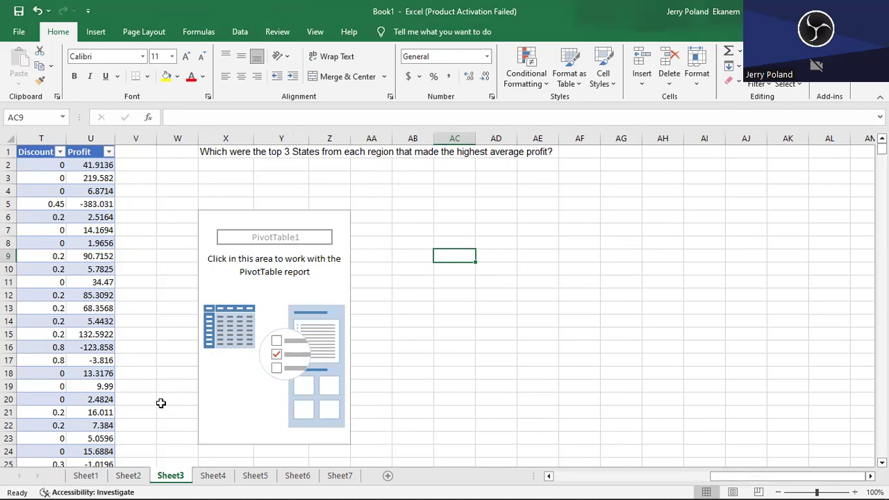
left_click(131, 479)
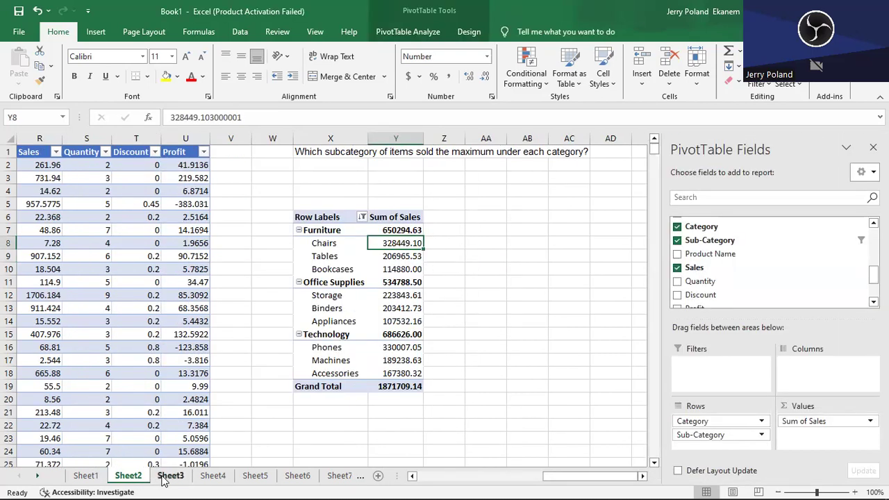
left_click(168, 478)
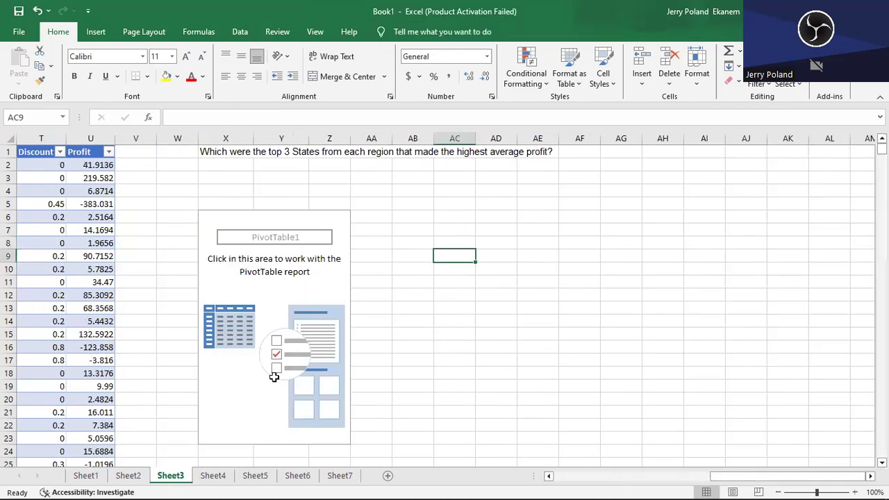
left_click(248, 306)
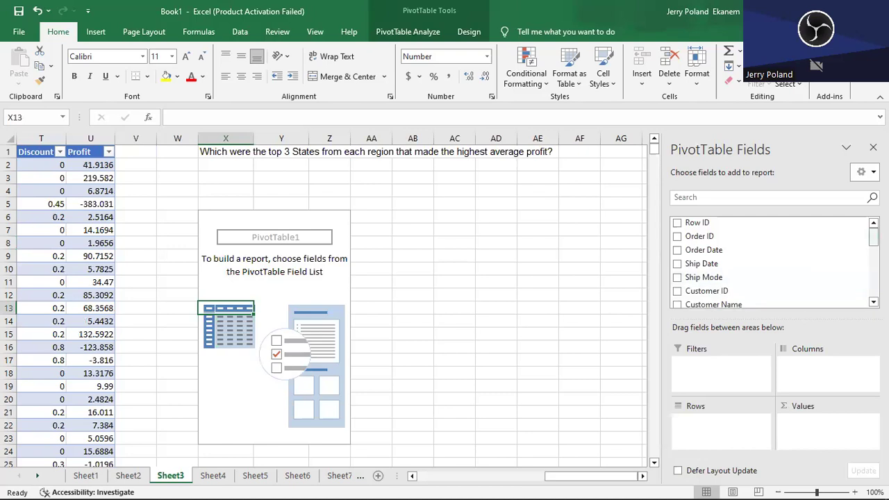
- Build the Sheet3 PivotTable with Region and State as rows and the sum of Profit as values
scroll(771, 263, "down", 3)
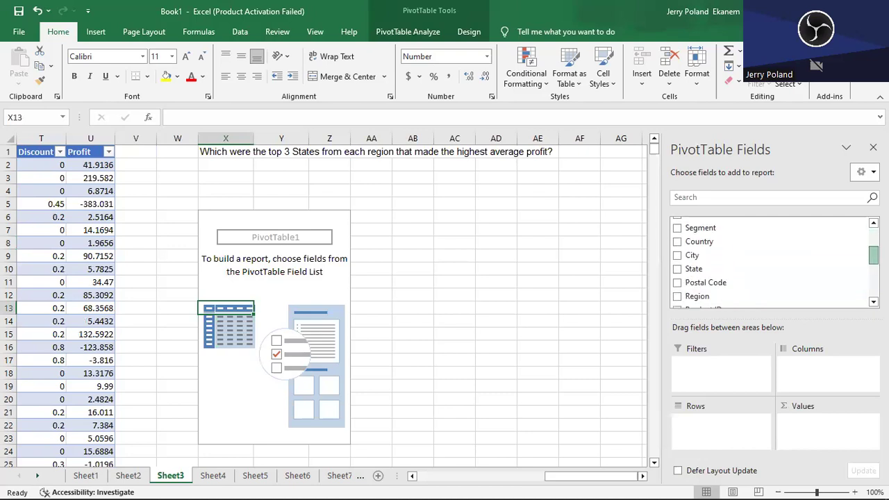
scroll(680, 303, "down", 1)
left_click(677, 294)
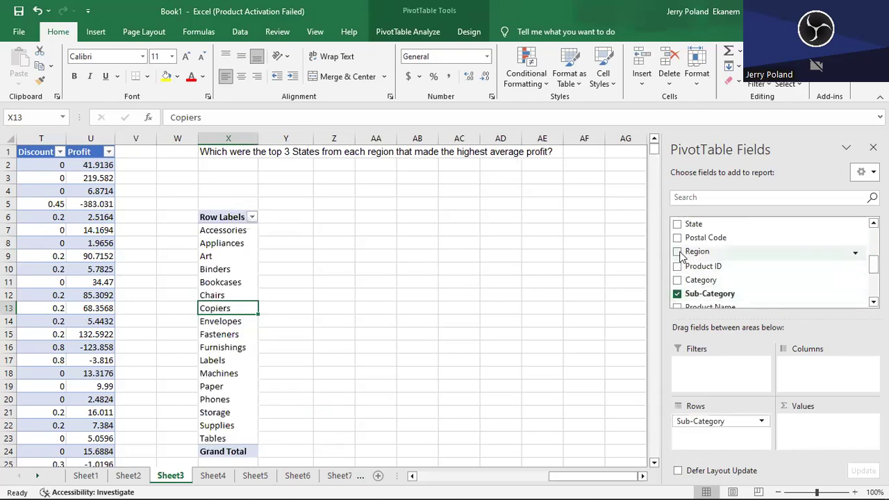
left_click(677, 293)
left_click(678, 254)
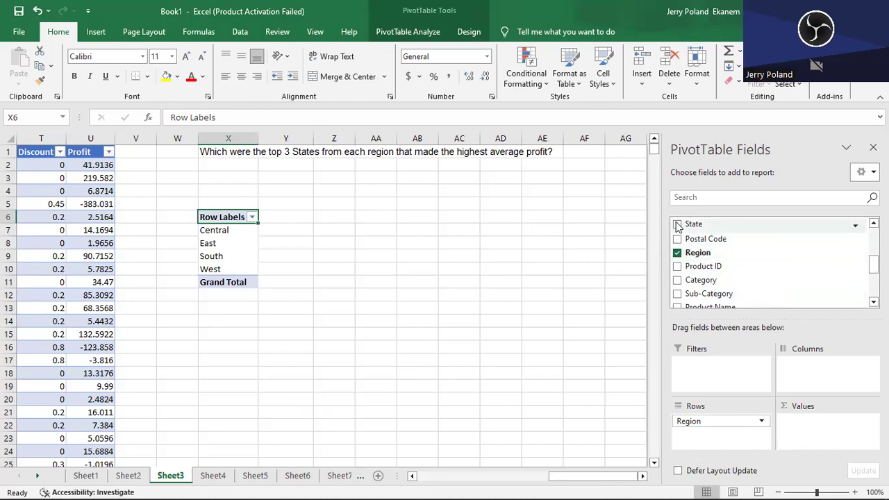
left_click(678, 225)
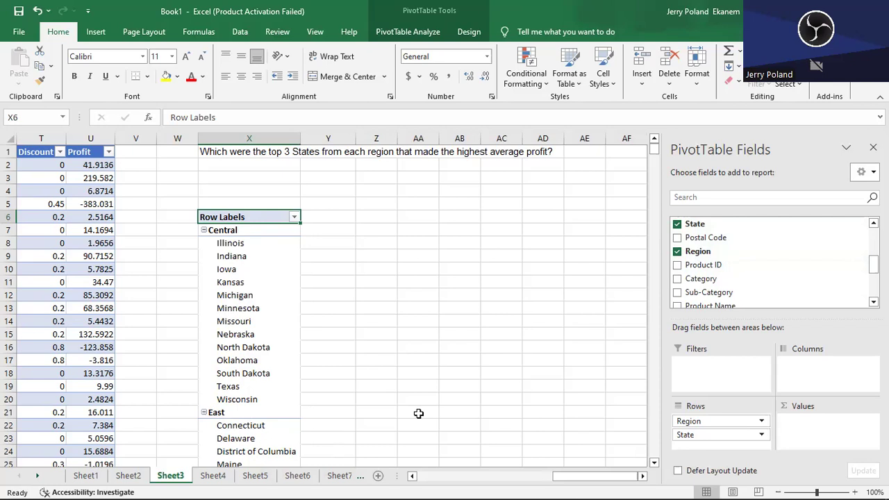
left_click_drag(874, 264, 873, 289)
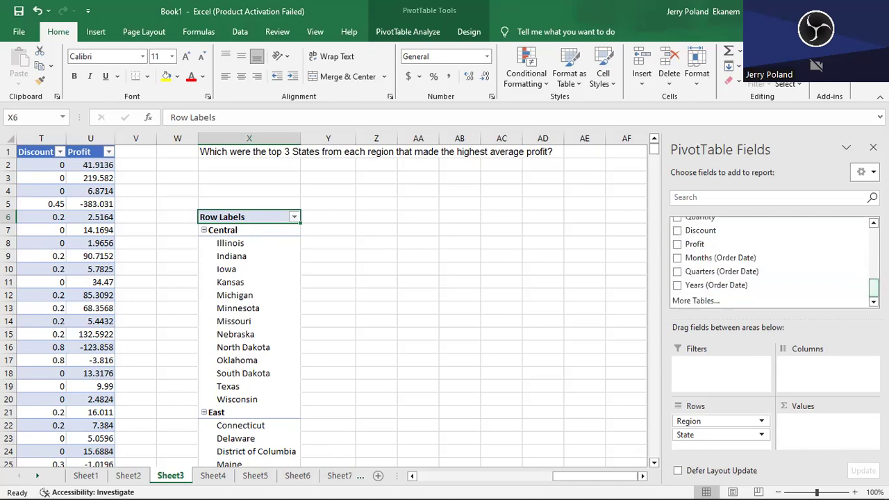
left_click(677, 245)
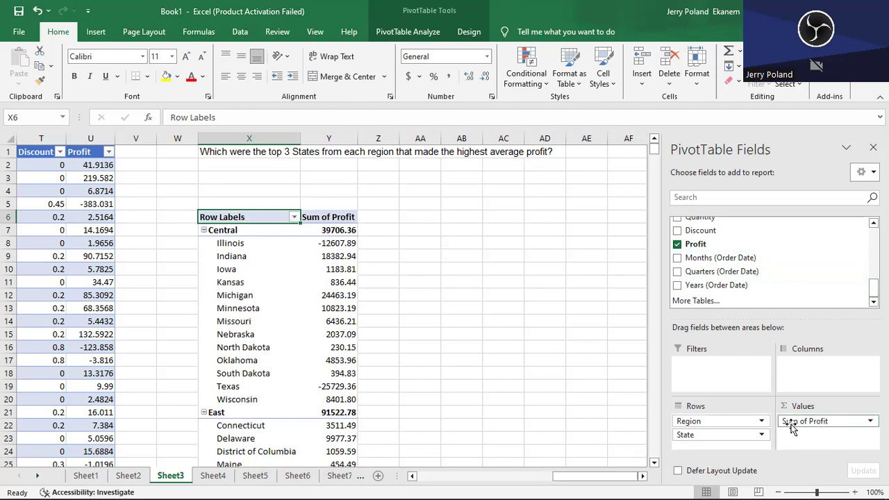
- Change the Profit value field to summarize by Average instead of Sum
left_click(846, 424)
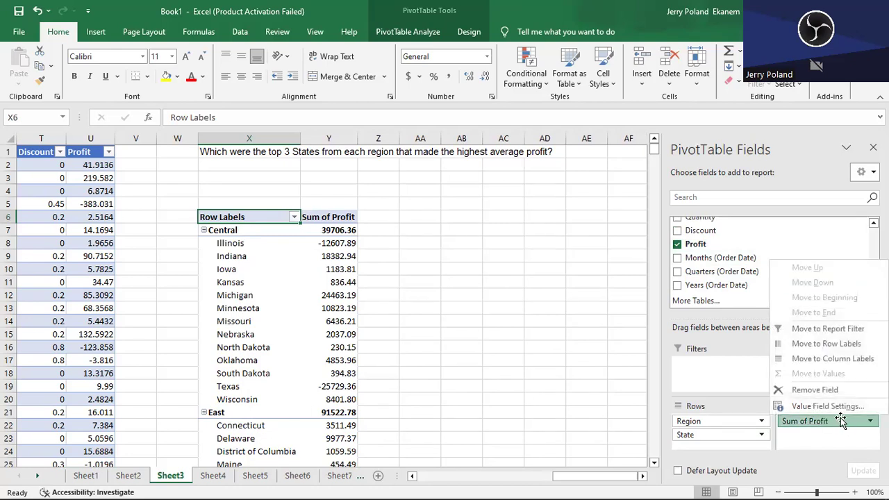
left_click(832, 407)
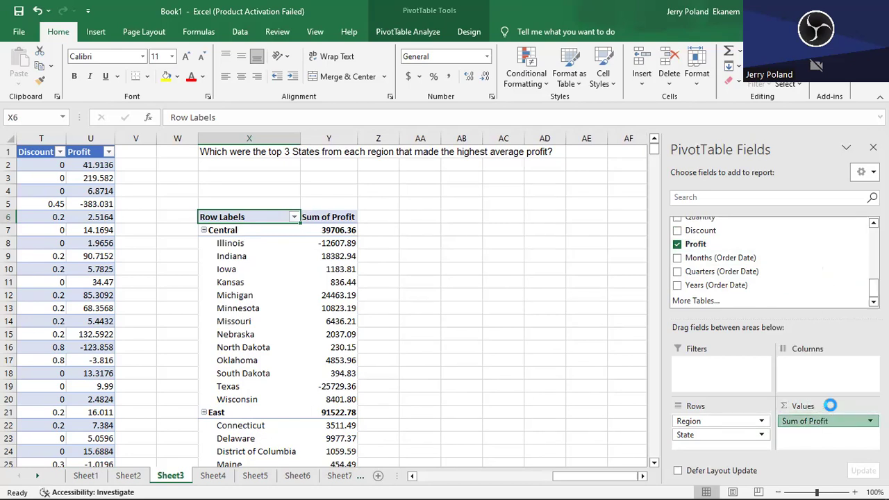
left_click(611, 168)
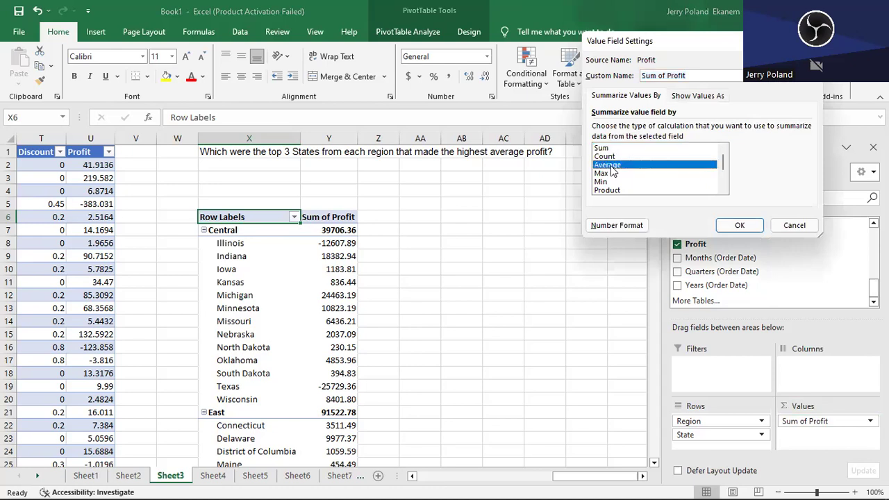
left_click(739, 225)
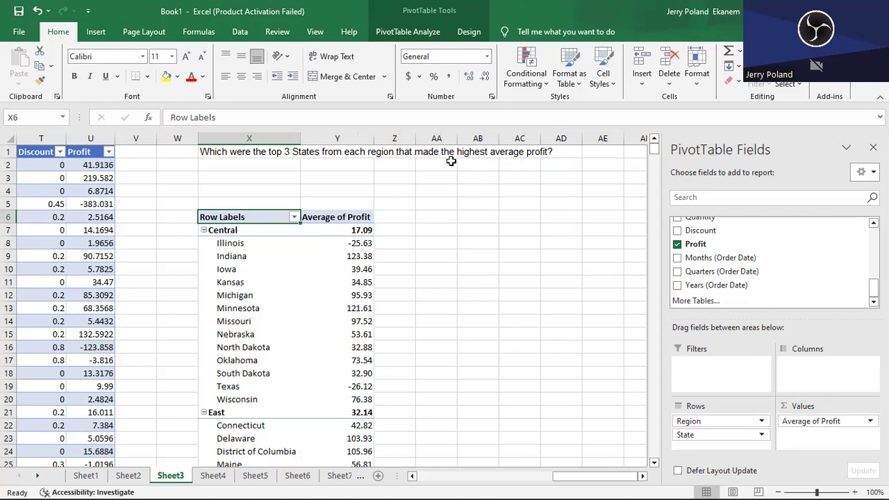
- Sort the states within each region by Average of Profit from largest to smallest
left_click(355, 257)
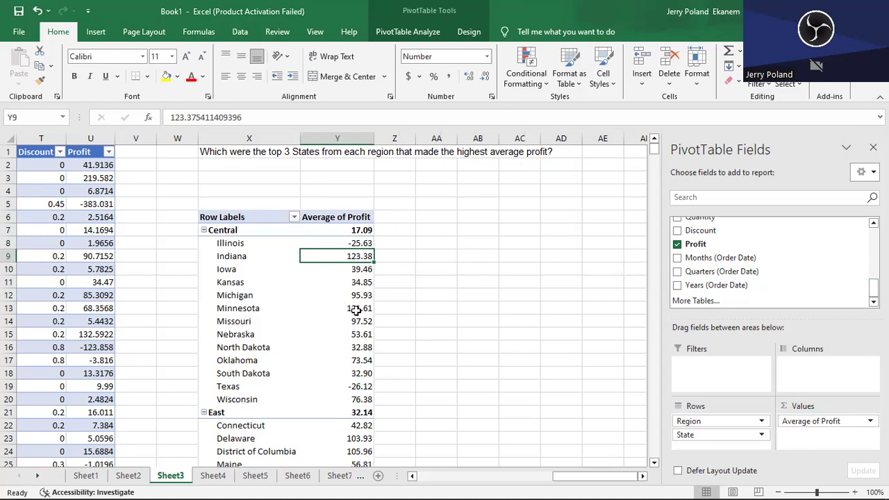
right_click(348, 256)
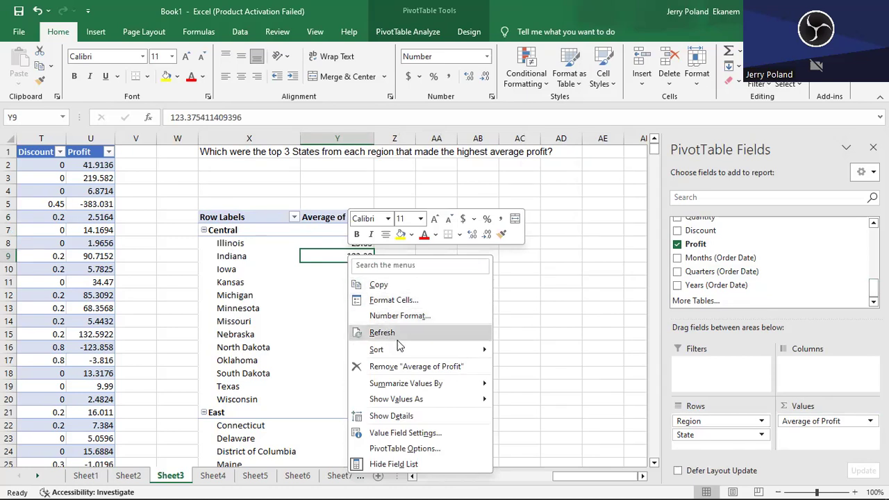
mouse_move(508, 350)
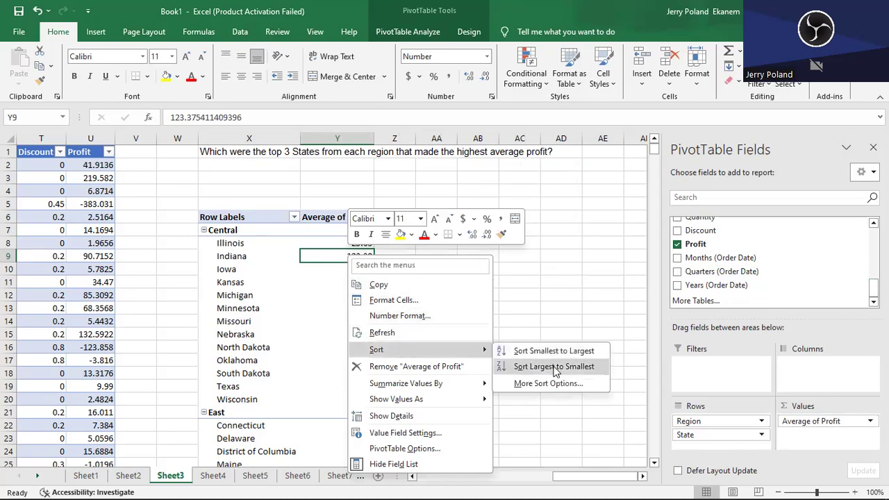
left_click(553, 366)
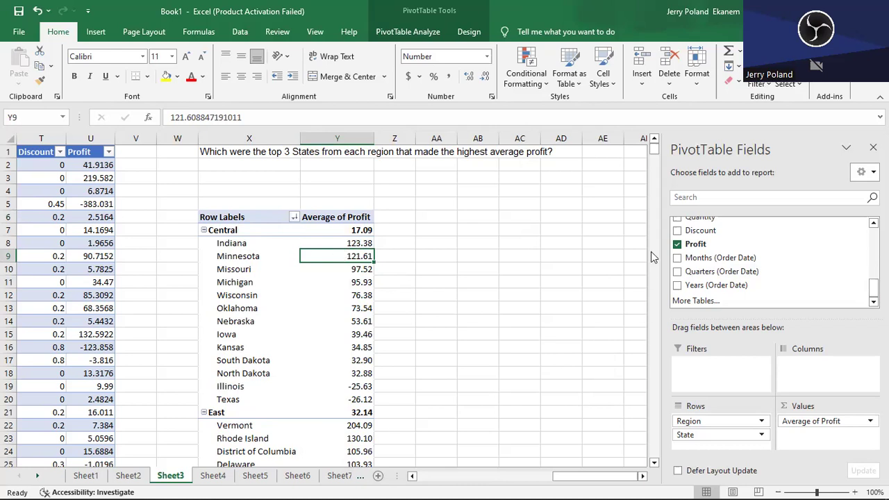
- Look through the sorted states and their average profit across the regions
left_click(654, 462)
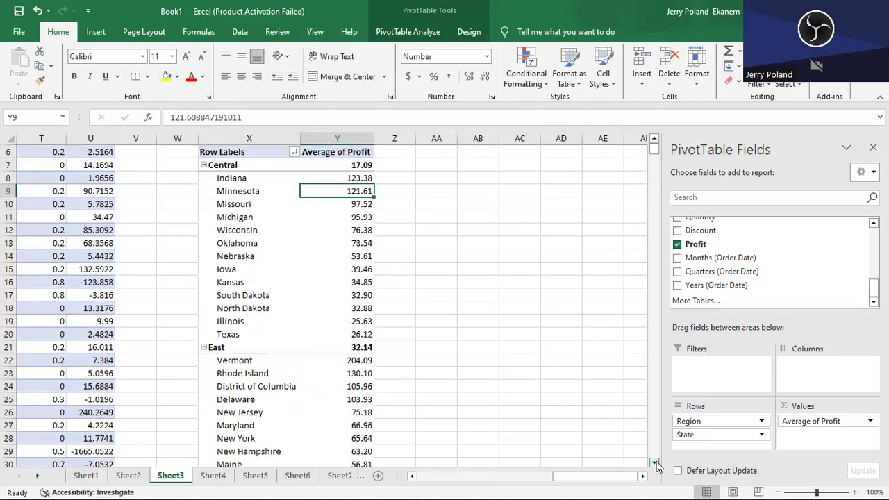
left_click(654, 463)
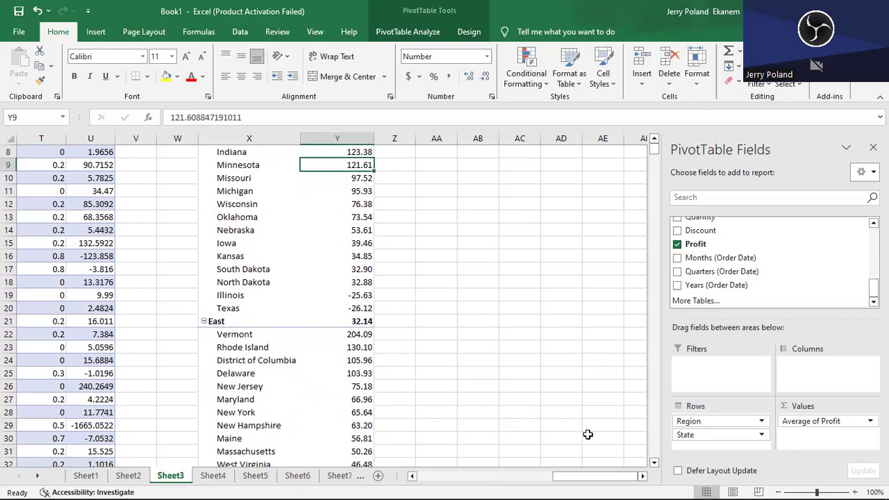
left_click(654, 463)
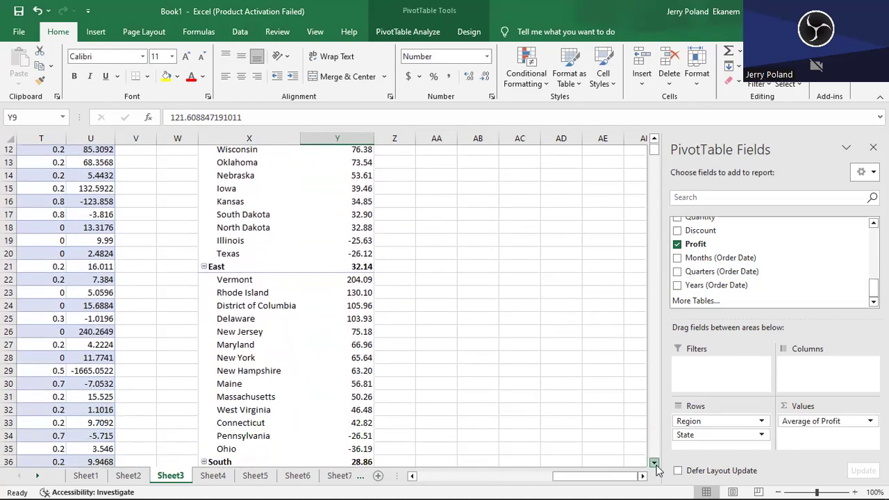
left_click(655, 141)
left_click(655, 141)
left_click(655, 141)
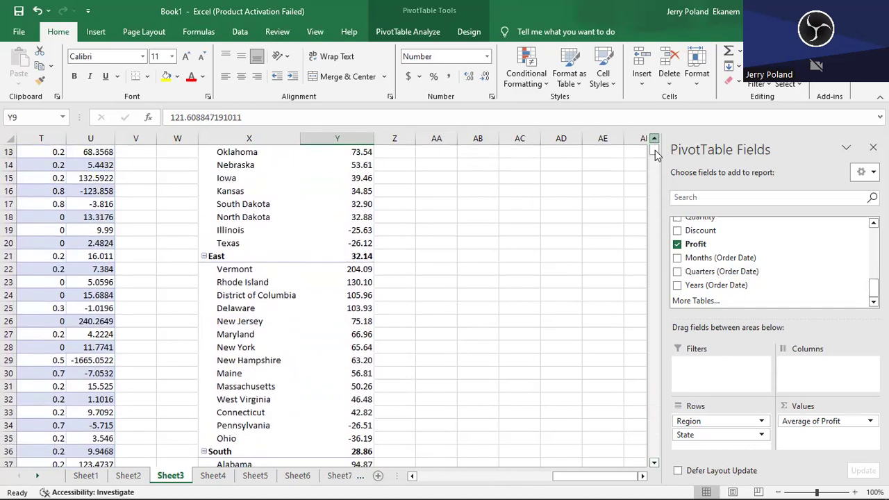
scroll(655, 146, "up", 4)
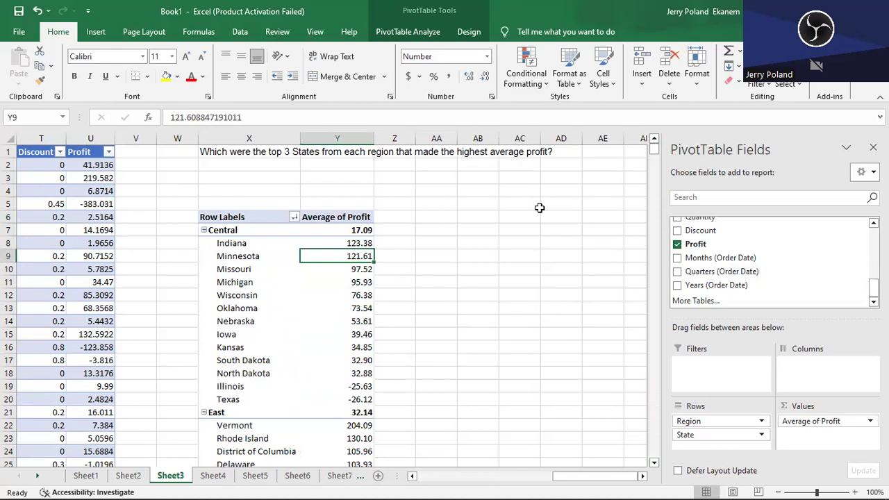
- Filter the State field to the top 3 items by Average of Profit
left_click(230, 244)
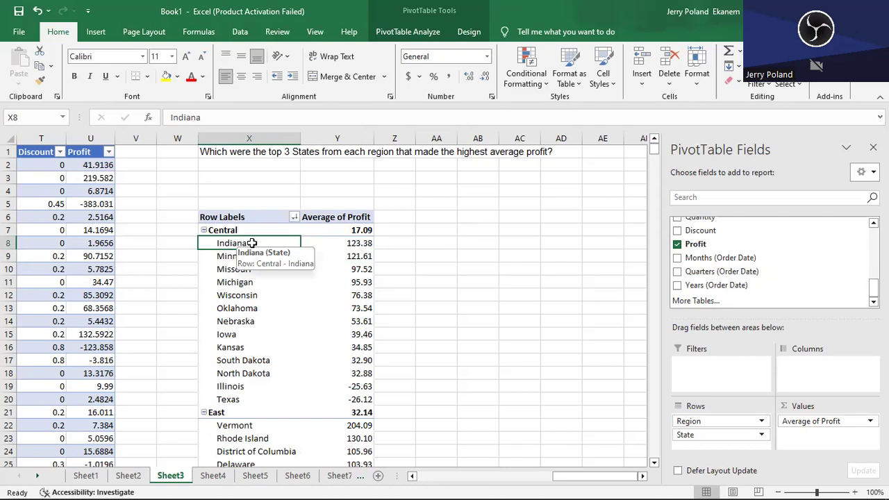
right_click(252, 244)
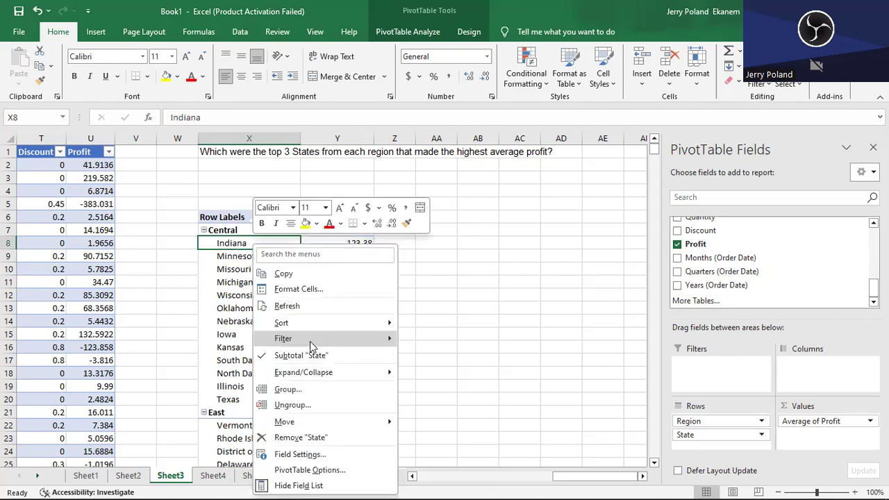
mouse_move(329, 339)
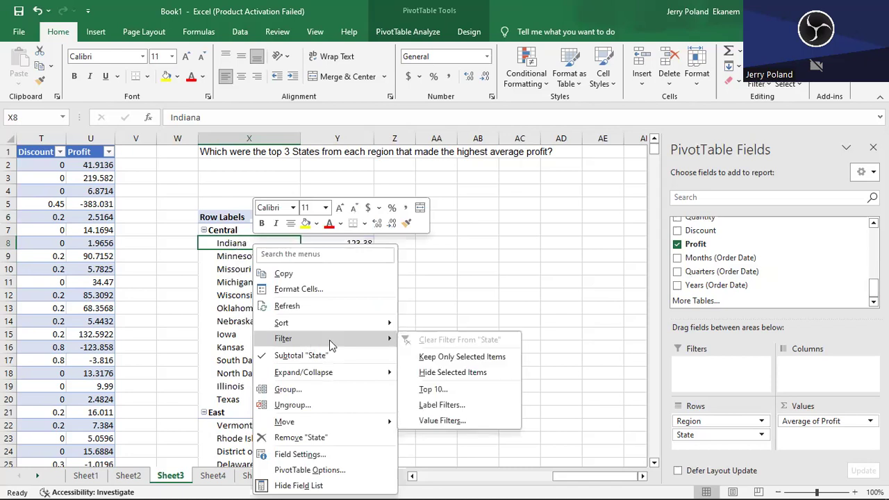
left_click(478, 390)
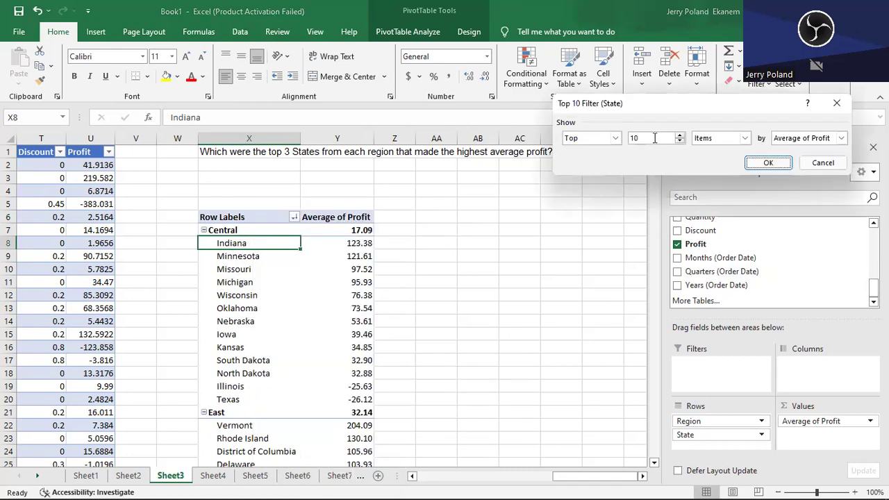
key("BackSpace")
key("BackSpace")
type("3")
left_click(769, 163)
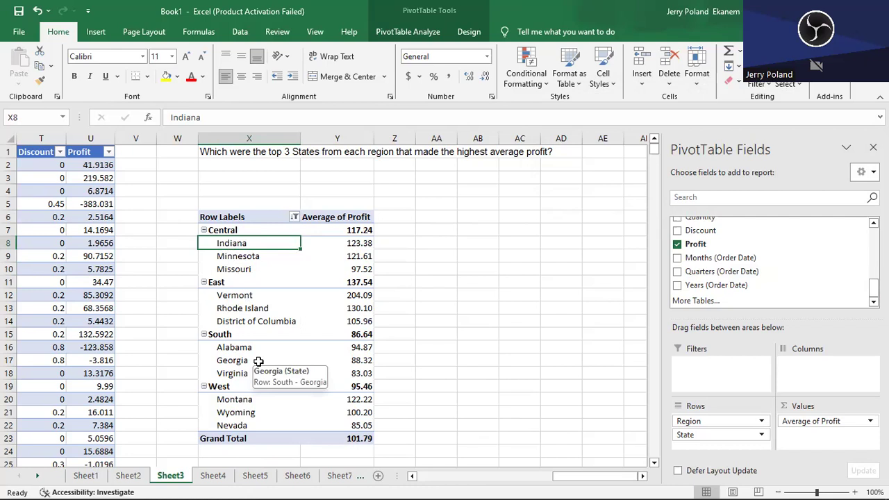
- On Sheet4, build the blank PivotTable with Category and Sub-Category as rows and the sum of Sales as values
left_click(209, 476)
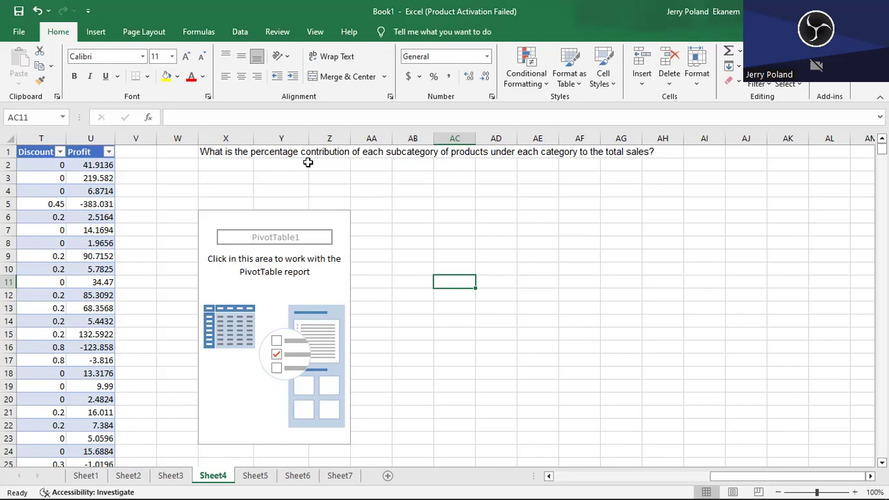
left_click(254, 243)
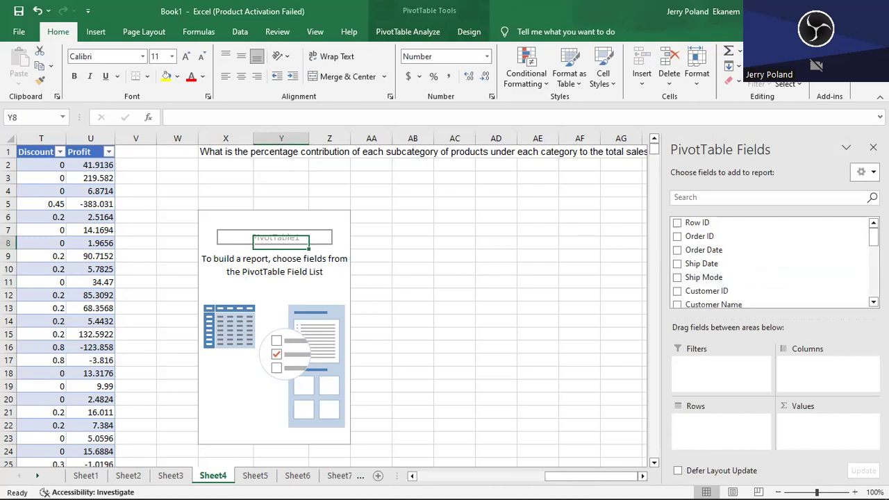
left_click_drag(874, 237, 873, 268)
left_click(678, 257)
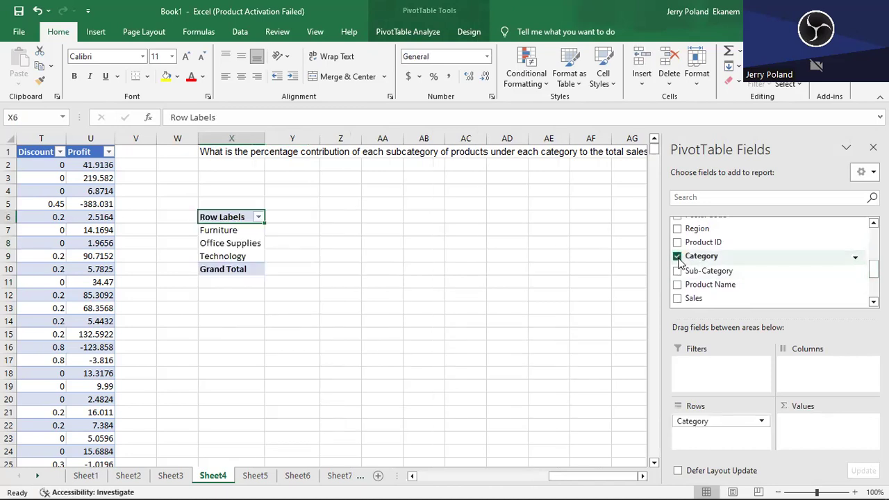
left_click(678, 270)
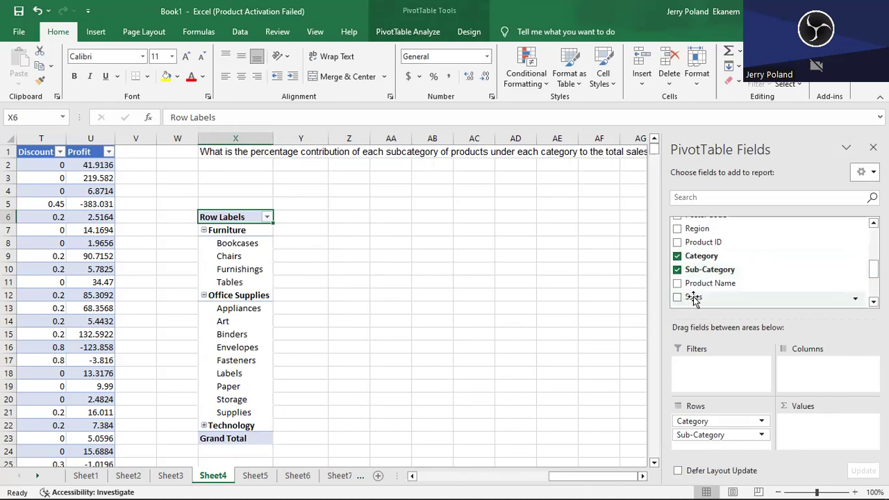
left_click_drag(691, 295, 853, 424)
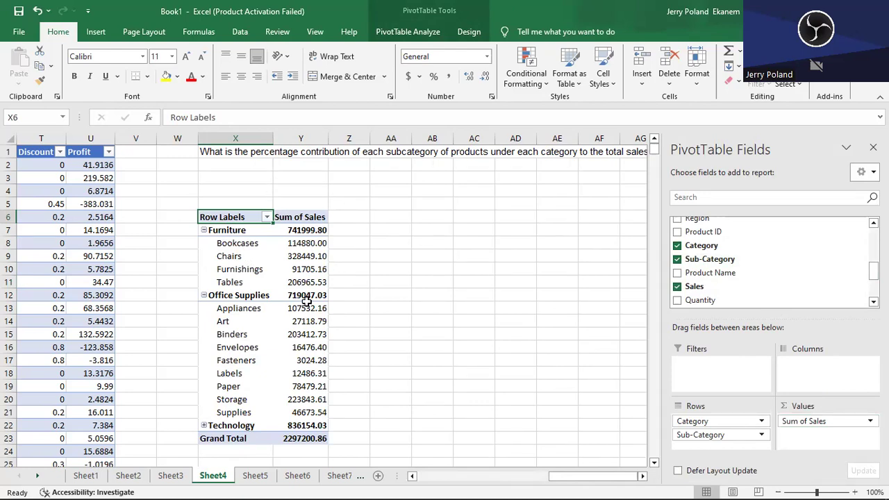
mouse_move(307, 301)
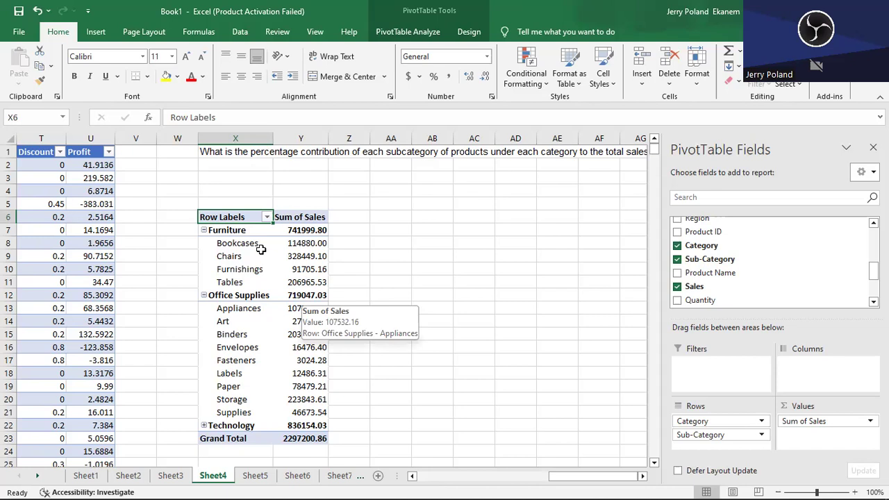
mouse_move(308, 244)
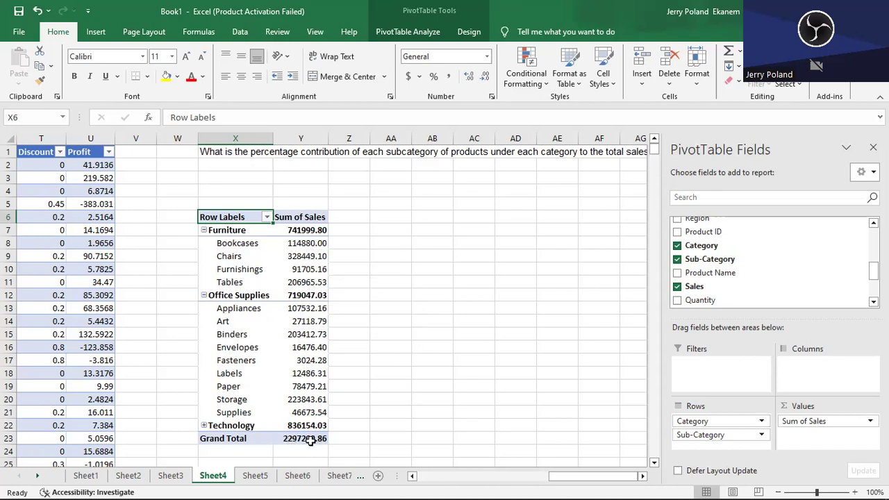
mouse_move(311, 441)
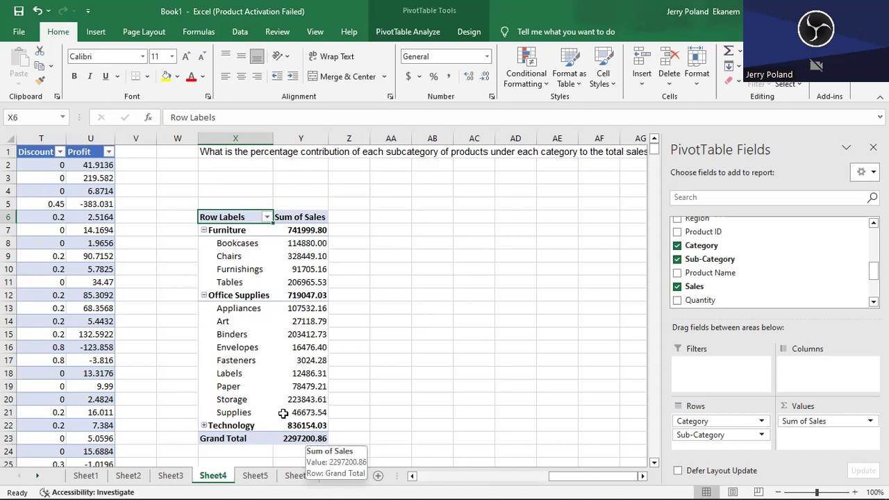
mouse_move(237, 246)
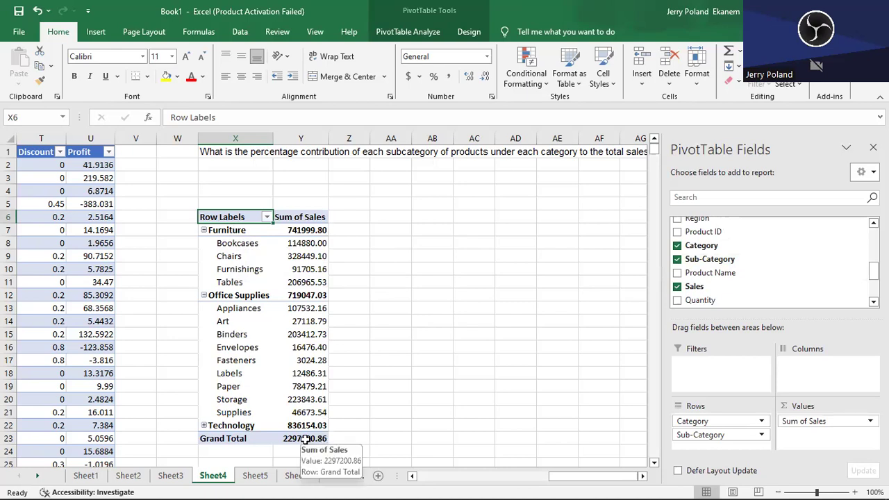
left_click(235, 259)
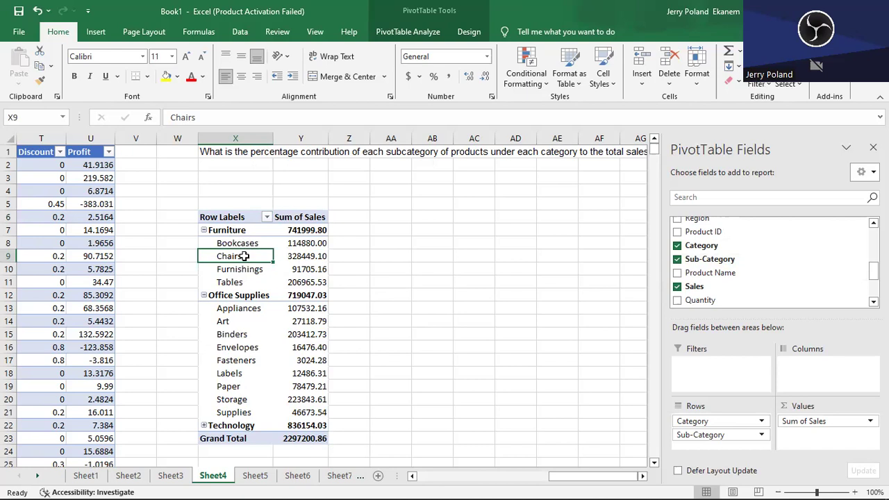
right_click(244, 259)
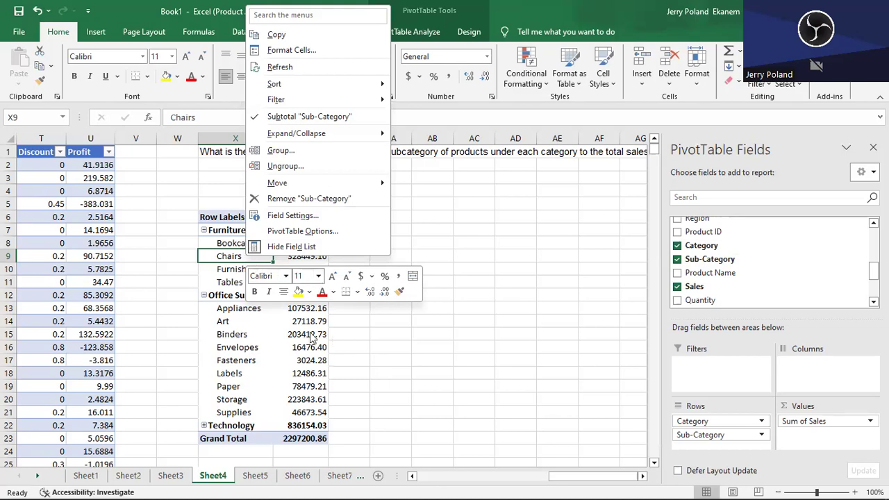
key("Escape")
- Show the Sum of Sales values as % of Grand Total
left_click(307, 253)
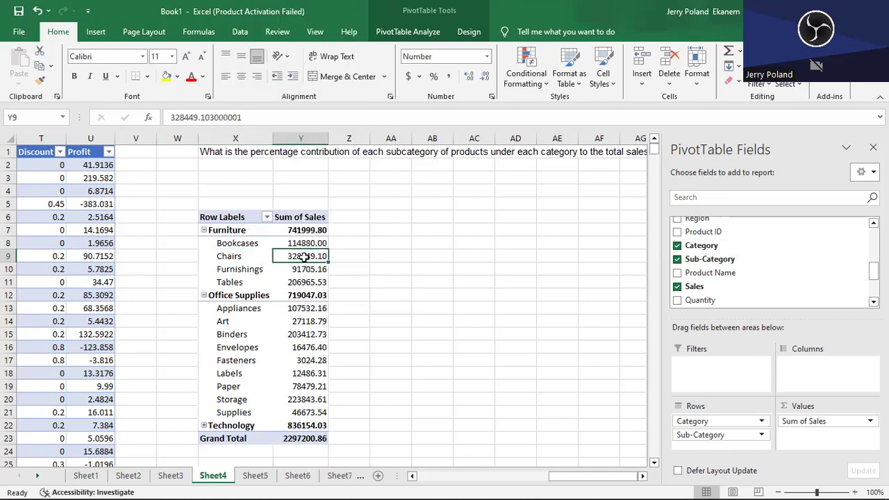
right_click(304, 257)
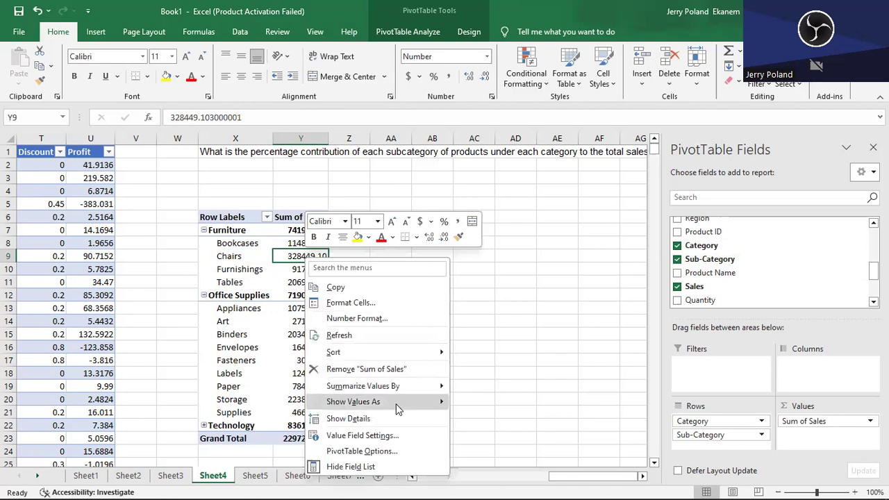
mouse_move(398, 409)
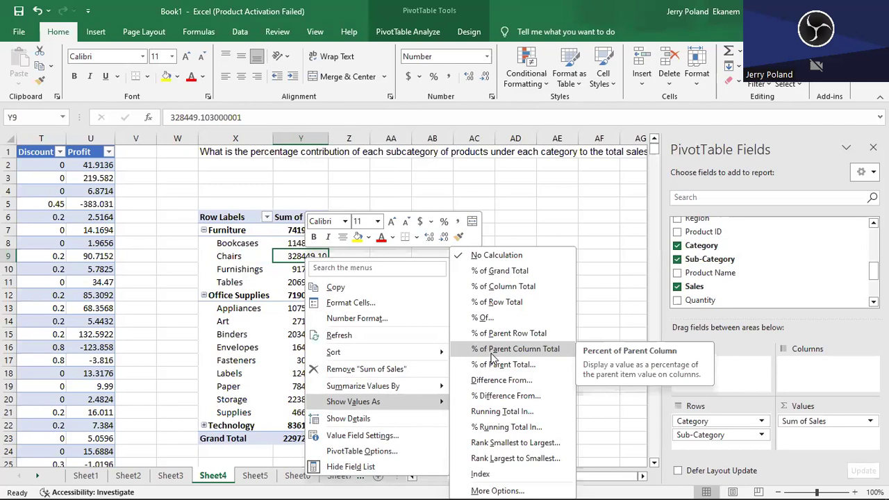
left_click(504, 276)
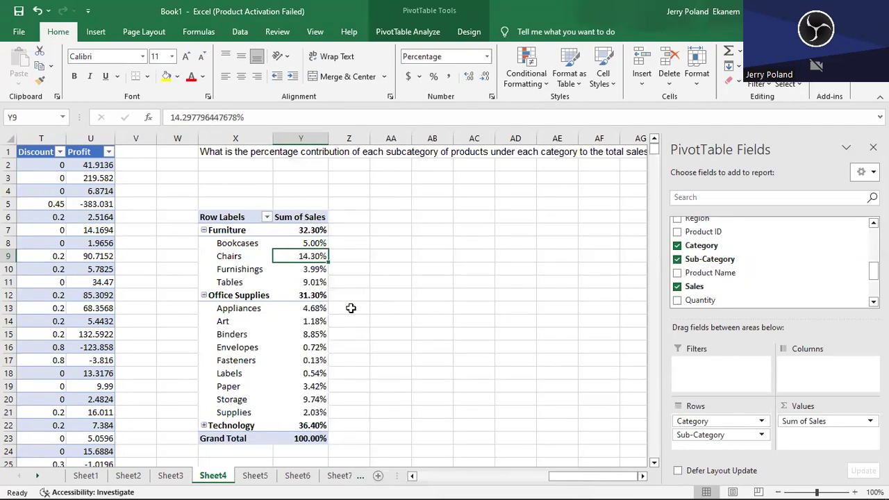
- Expand the Technology group and view its subcategories' percentage contributions
left_click(204, 425)
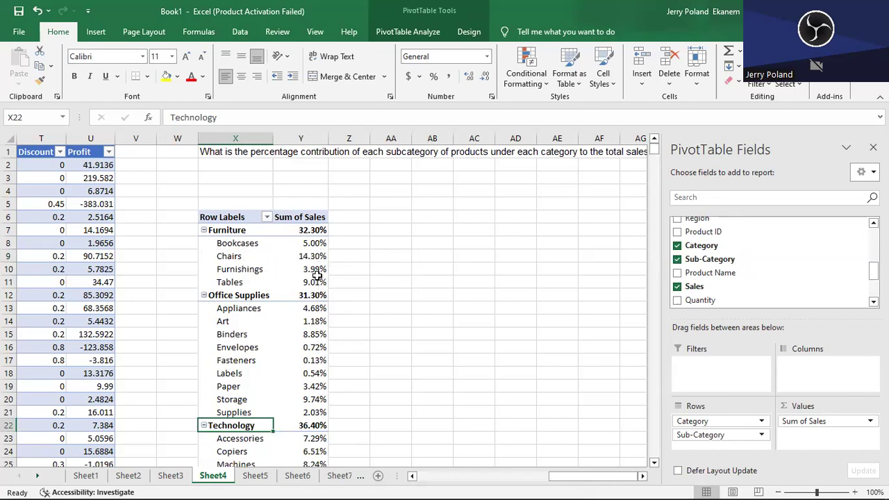
mouse_move(315, 285)
mouse_move(326, 230)
left_click(653, 462)
left_click(653, 462)
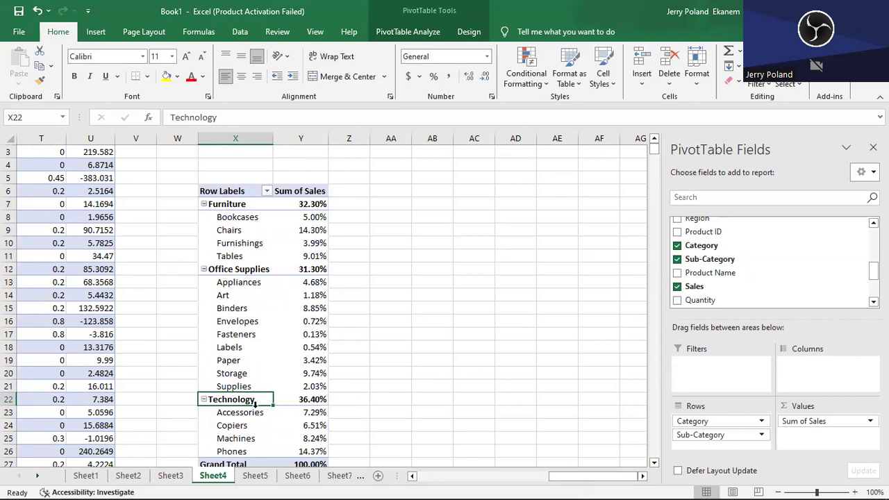
- Show the Sum of Sales values as % of Parent Row Total
mouse_move(314, 410)
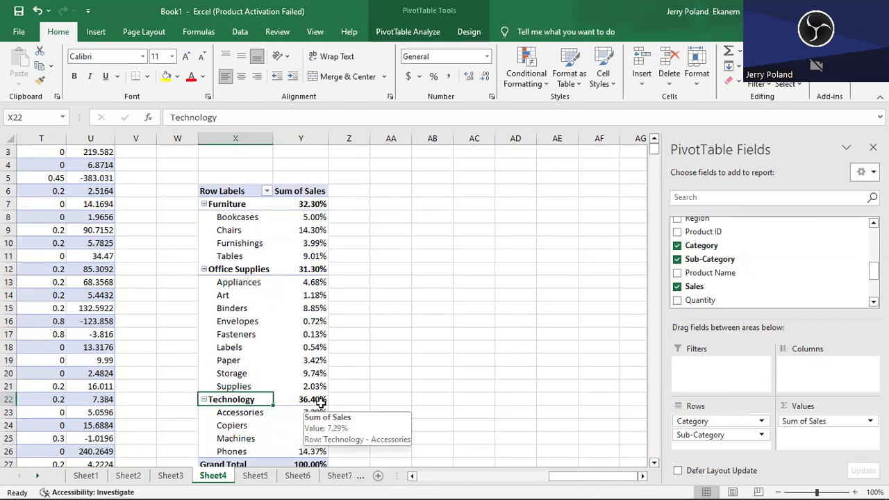
mouse_move(314, 460)
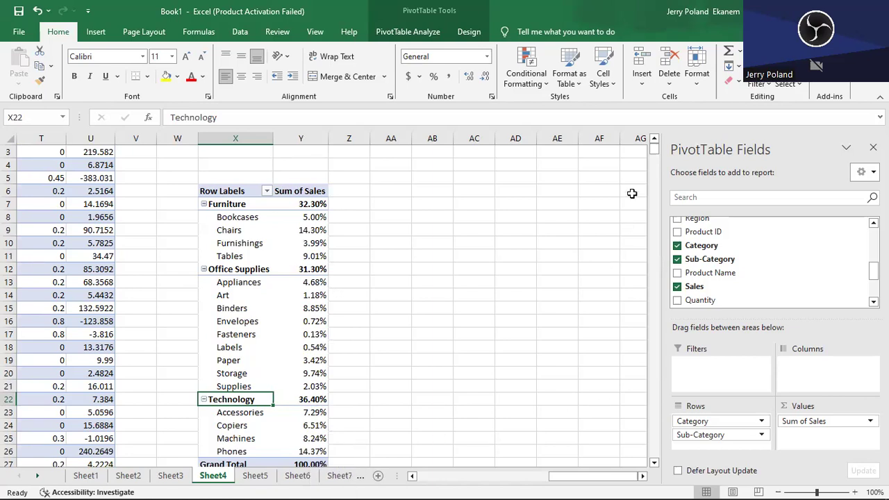
scroll(653, 149, "up", 1)
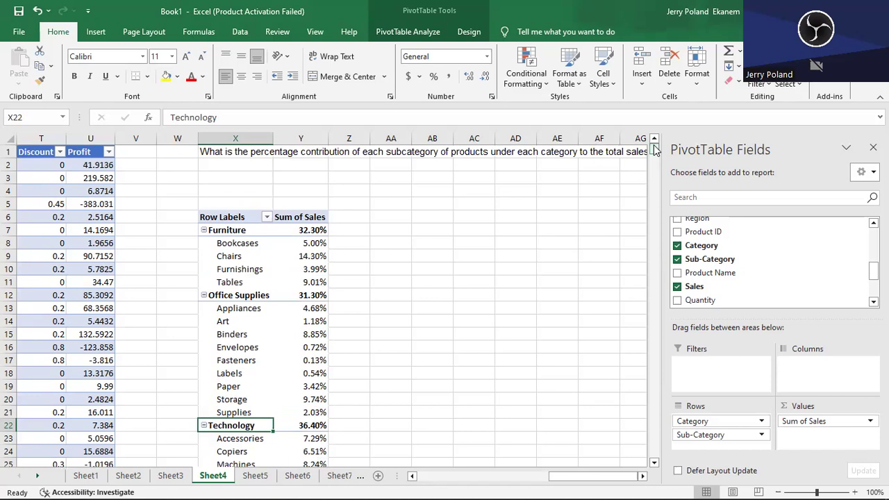
left_click(312, 273)
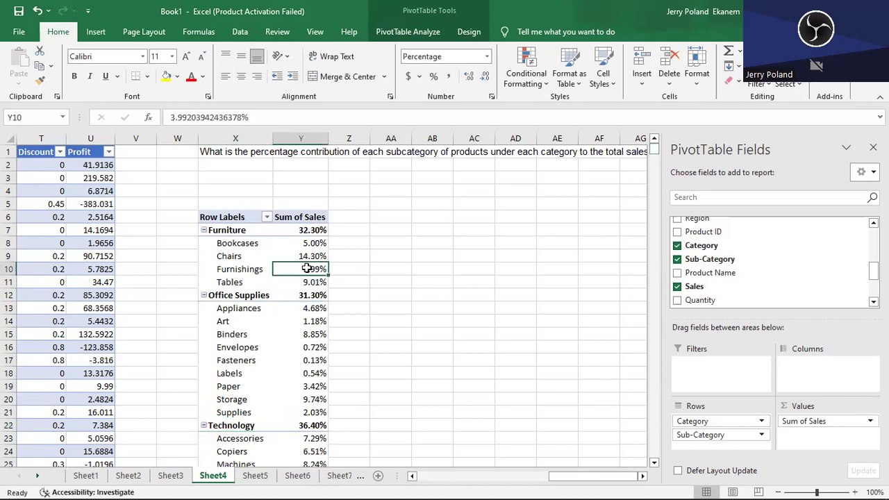
right_click(306, 268)
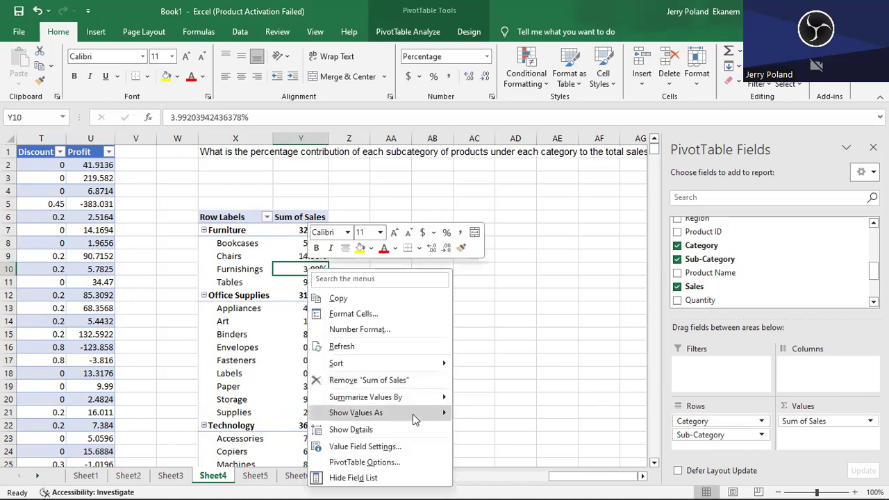
mouse_move(413, 414)
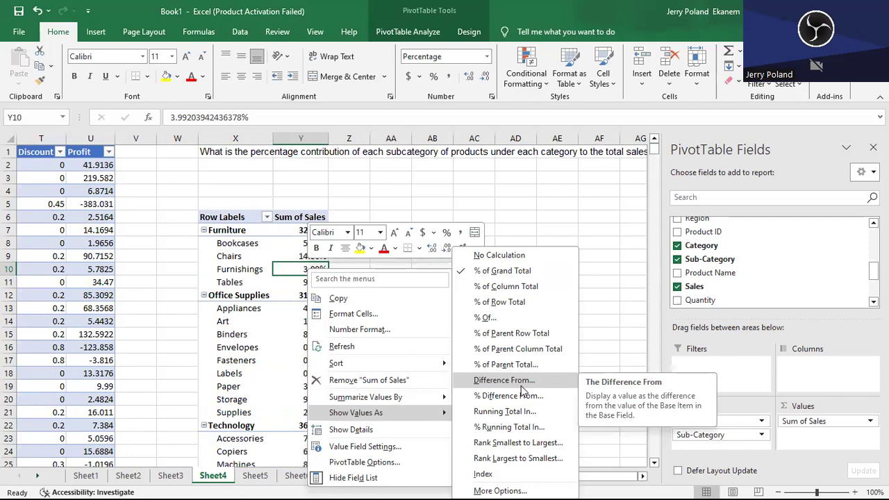
left_click(510, 333)
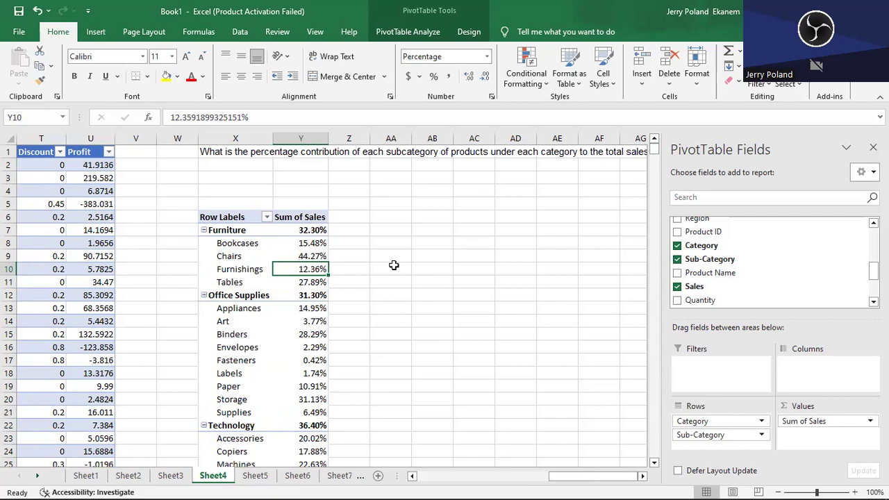
- In cell AB12, sum the Furniture subcategory percentages in Y8:Y11
left_click(428, 295)
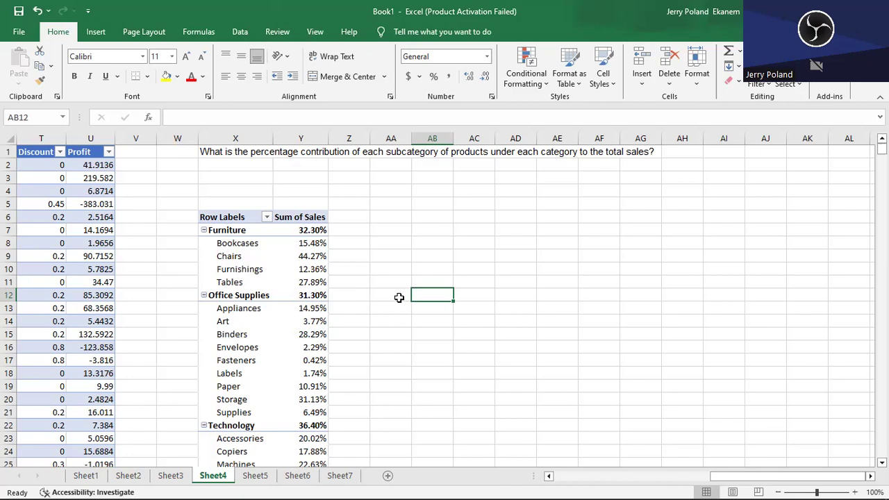
type("=s")
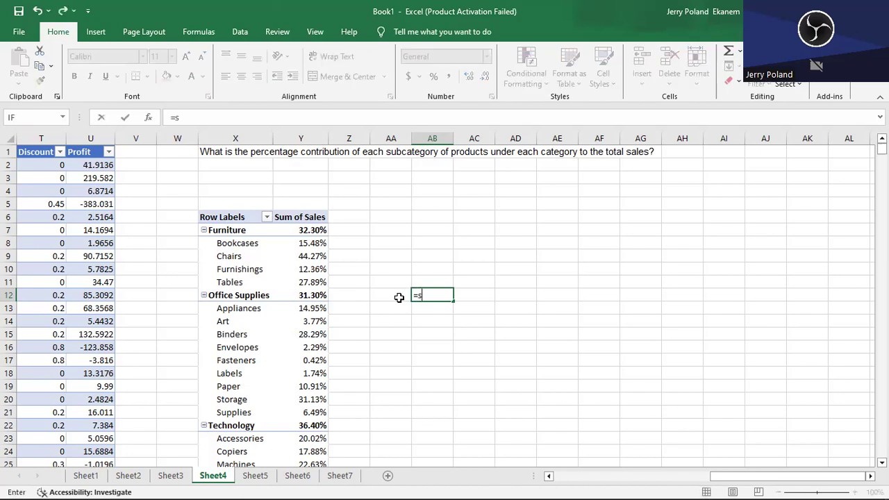
type("u")
left_click(450, 333)
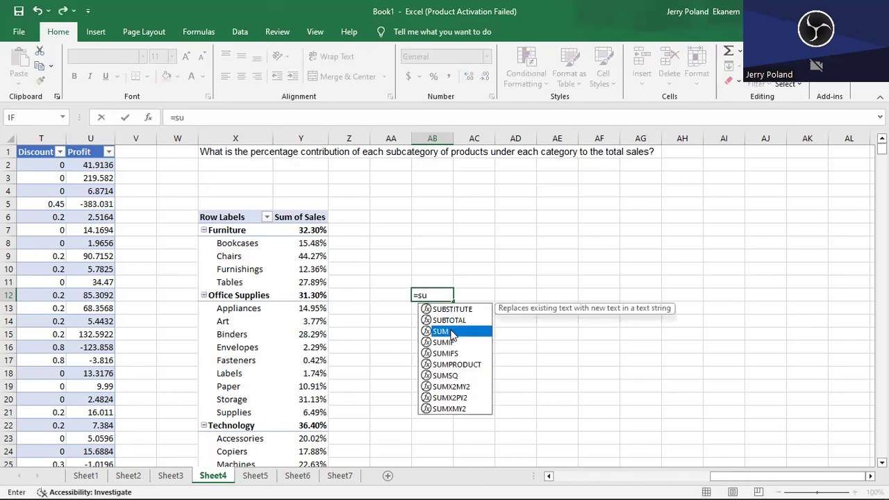
key("Tab")
left_click(305, 243)
left_click_drag(308, 243, 307, 279)
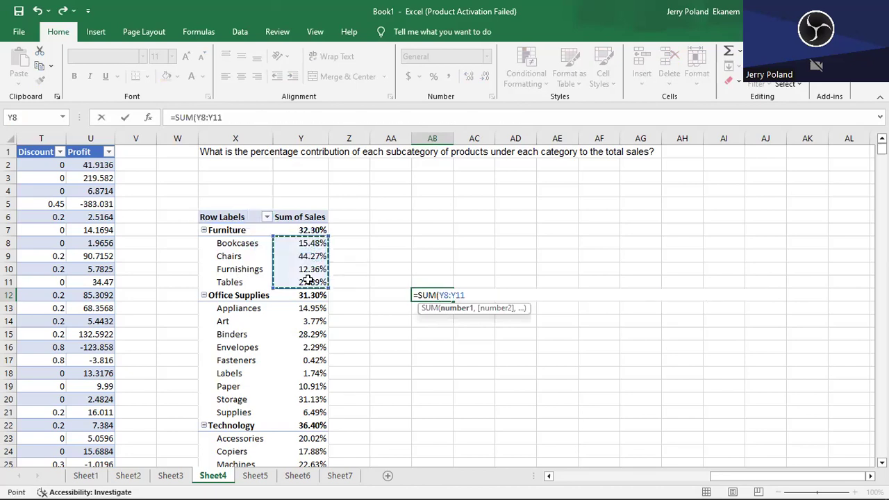
key("Return")
left_click(433, 293)
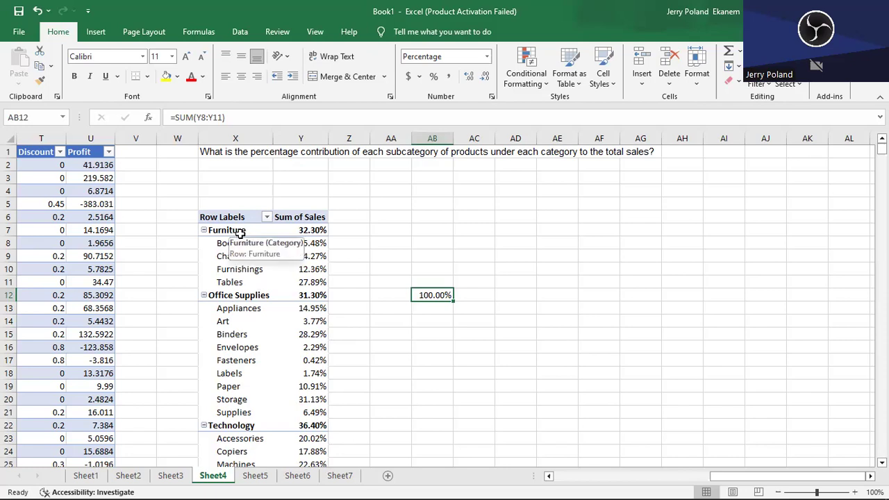
- Switch the Sum of Sales values back to % of Grand Total and review the contributions down to the Grand Total row
left_click(306, 269)
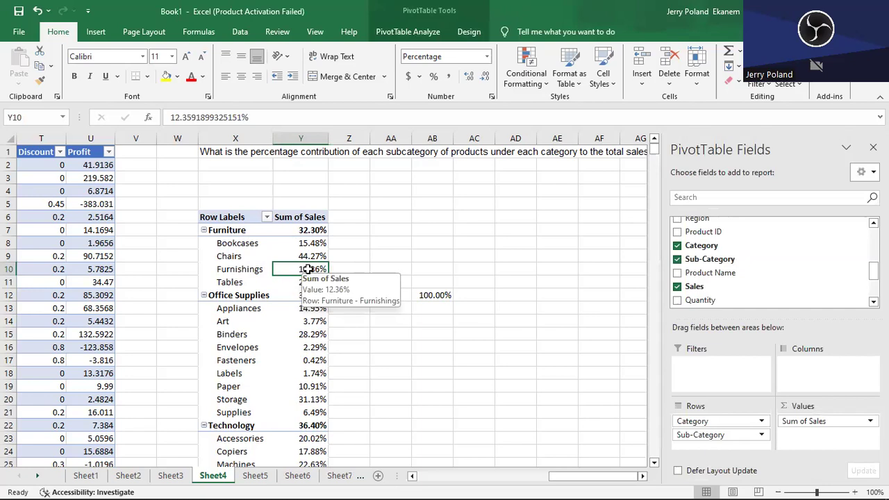
right_click(314, 272)
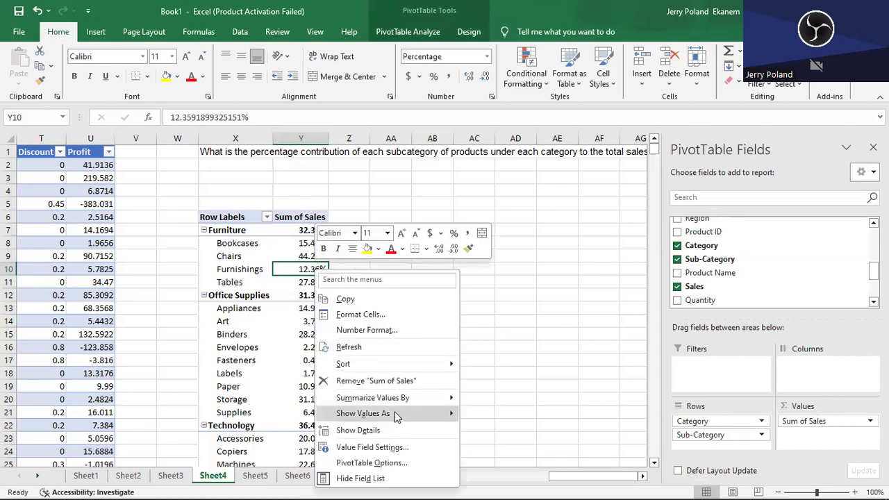
mouse_move(396, 415)
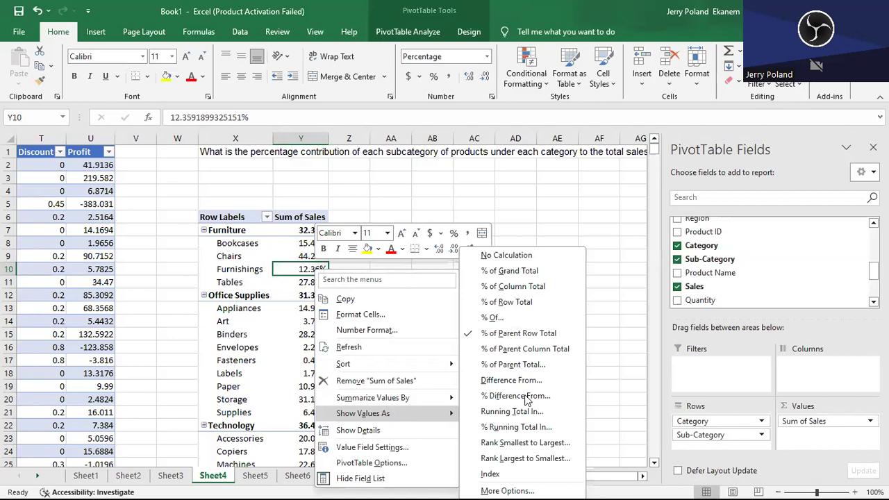
left_click(522, 272)
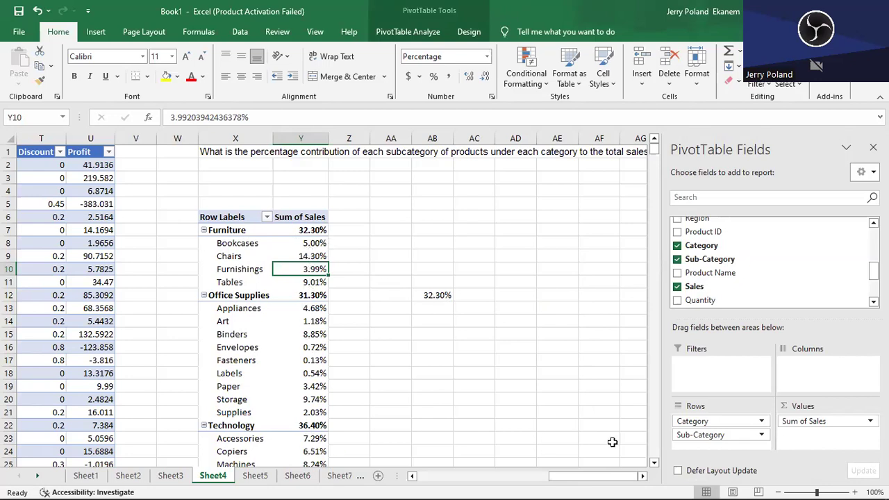
left_click(653, 463)
left_click(653, 463)
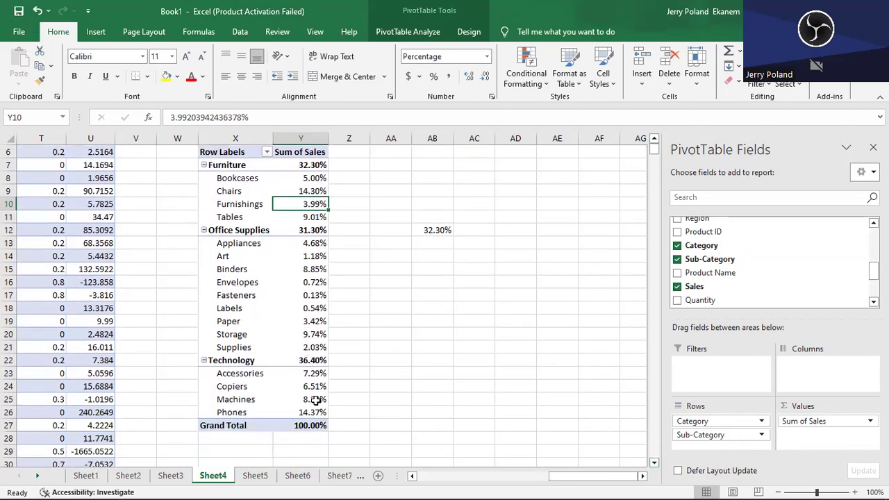
mouse_move(323, 305)
mouse_move(321, 427)
- On Sheet5, add Segment to the blank PivotTable as a report filter
mouse_move(309, 428)
left_click(255, 476)
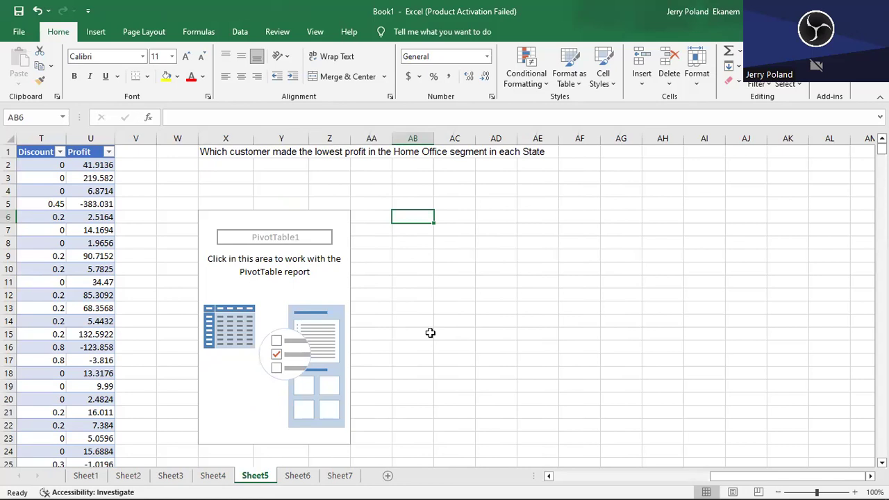
left_click(283, 281)
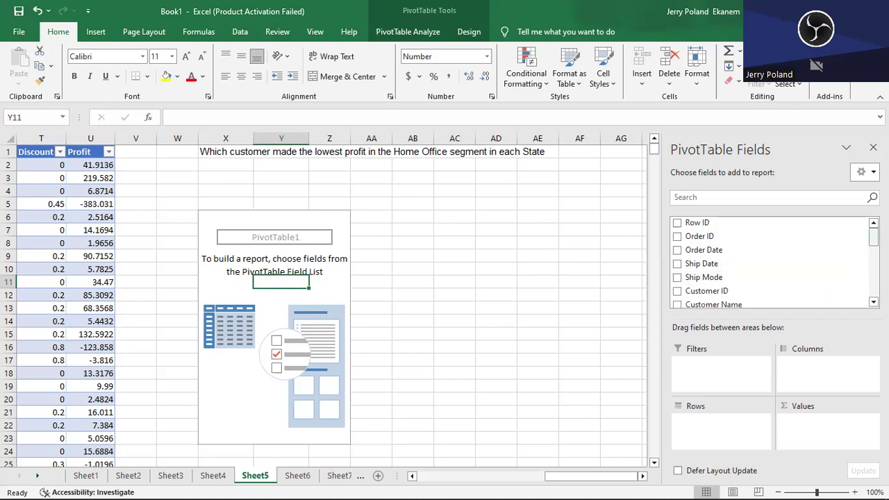
mouse_move(874, 237)
left_mouse_down()
mouse_move(874, 285)
mouse_move(873, 252)
left_mouse_up()
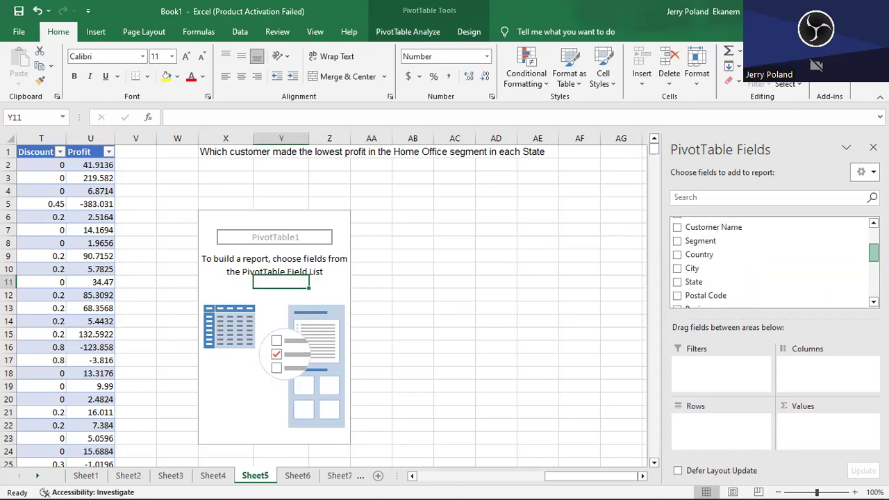
left_click(677, 241)
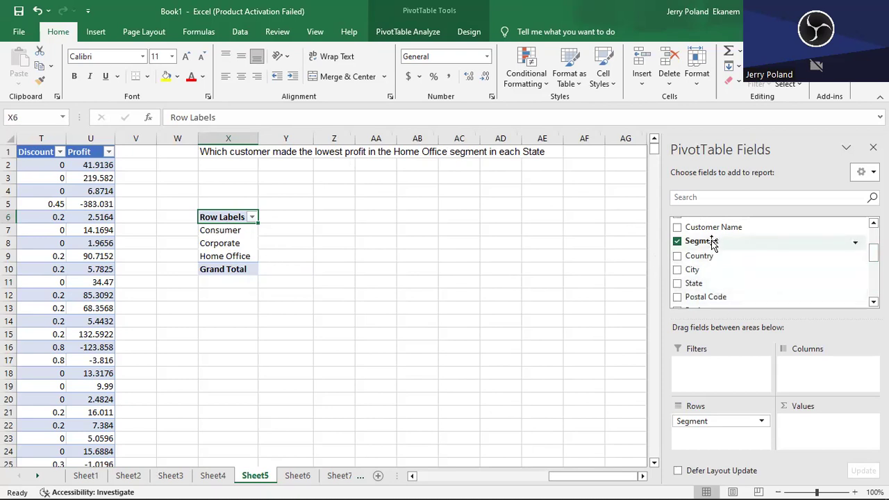
left_click_drag(712, 243, 711, 368)
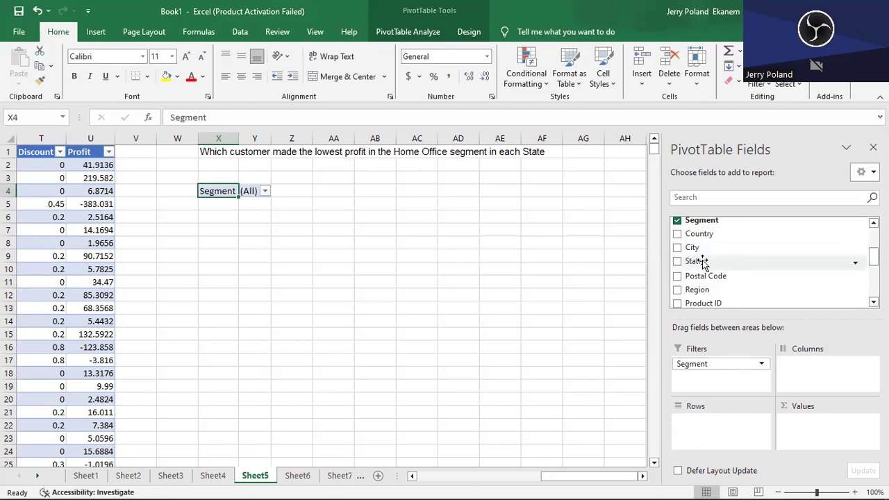
- Add State as rows with Customer Name nested beneath it, and the sum of Profit as values
left_click_drag(704, 264, 712, 427)
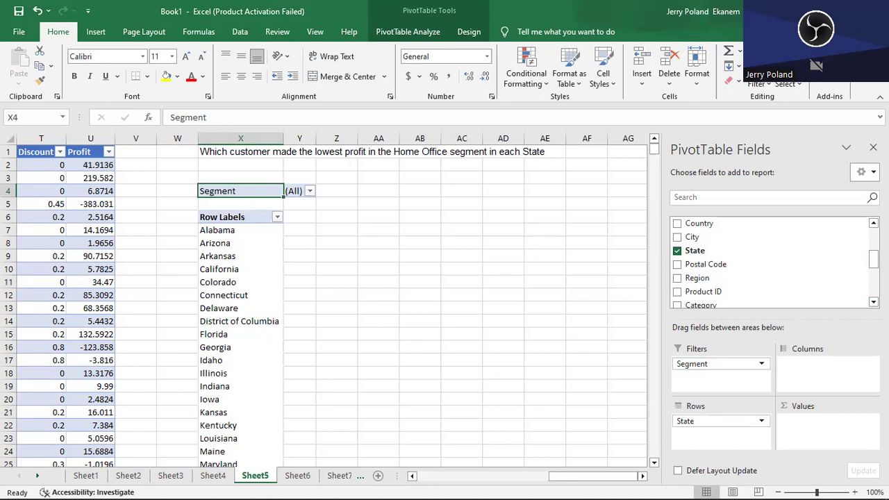
scroll(770, 264, "up", 2)
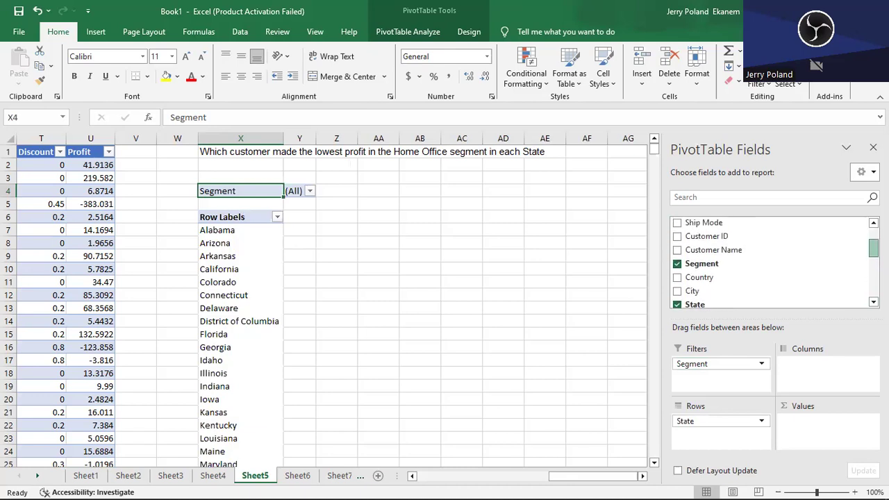
scroll(770, 263, "down", 3)
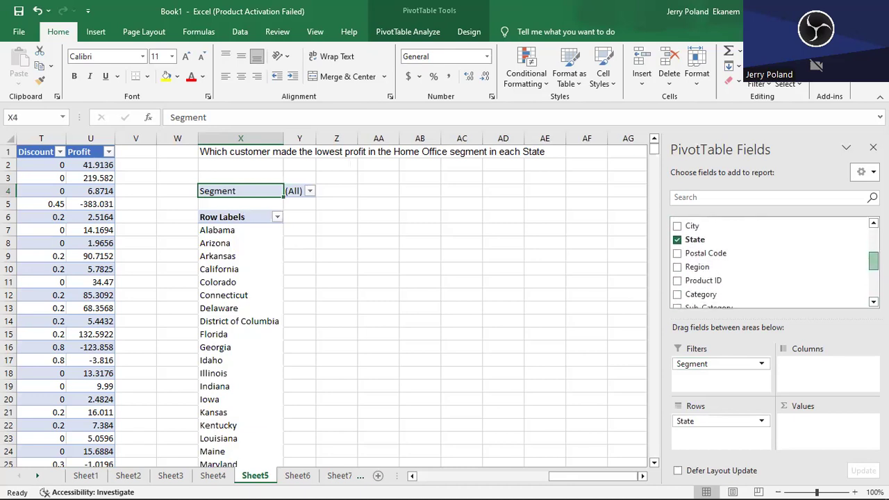
scroll(771, 264, "down", 3)
scroll(771, 264, "up", 3)
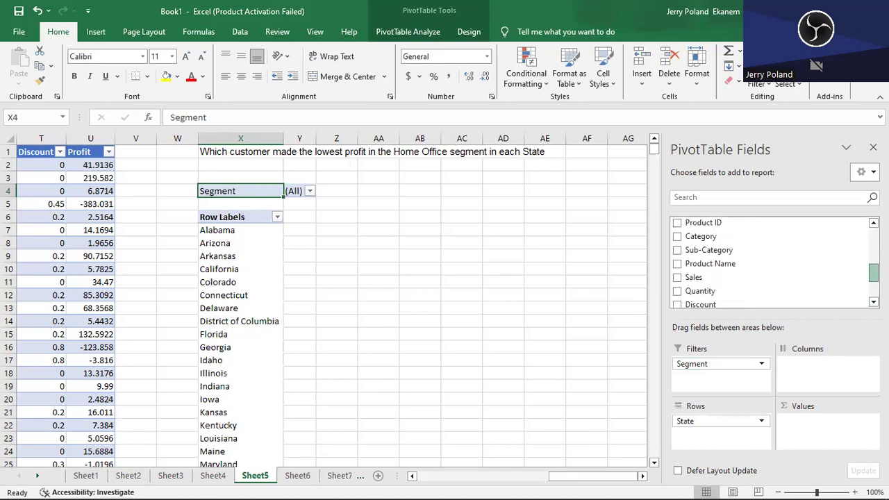
scroll(860, 244, "up", 4)
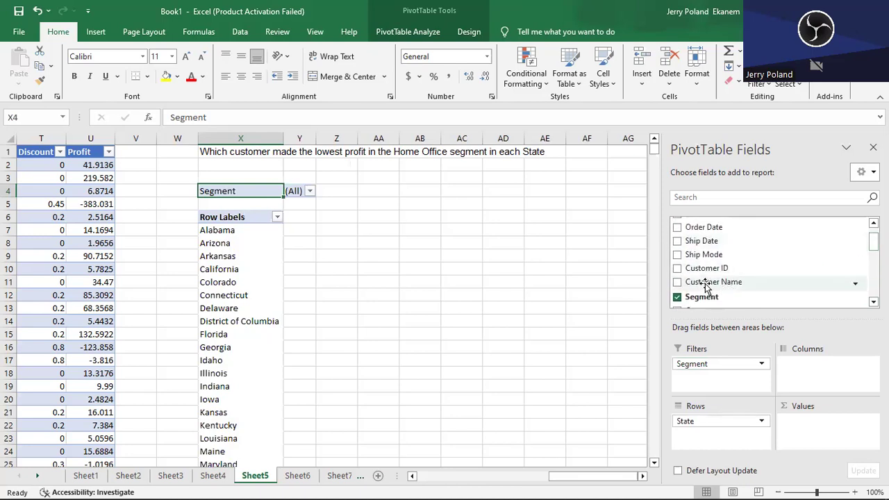
left_click_drag(703, 289, 701, 431)
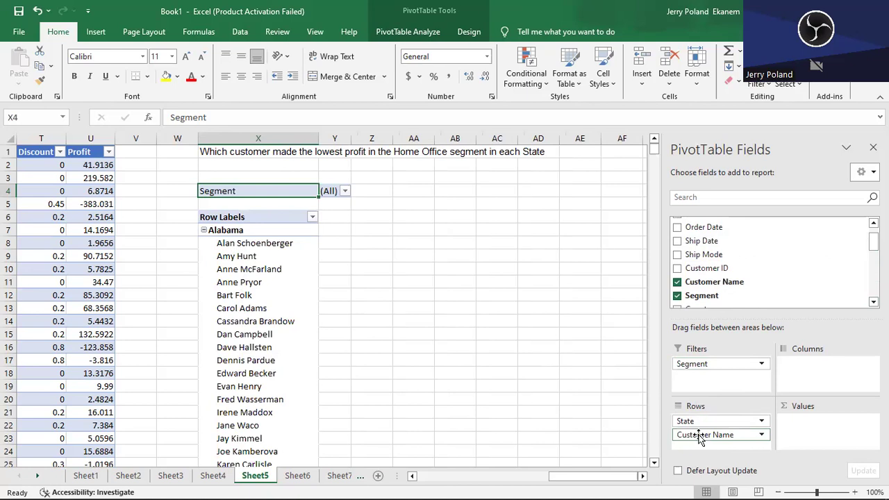
left_click_drag(699, 437, 692, 415)
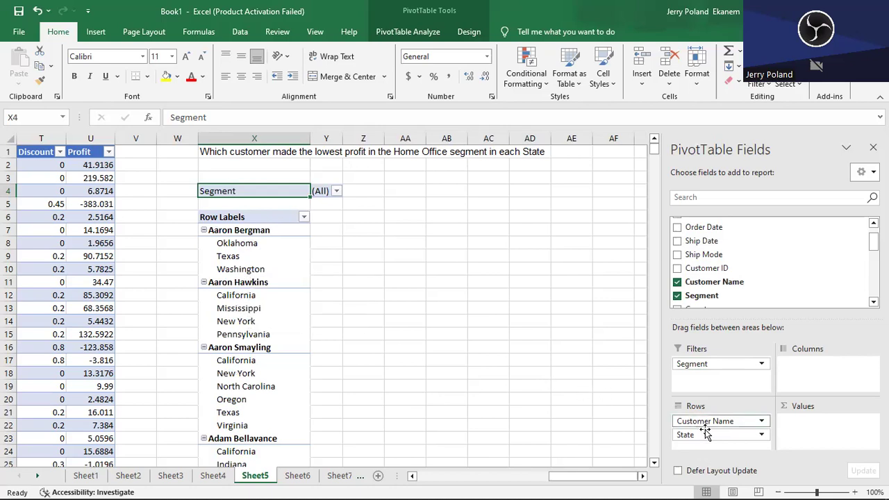
left_click_drag(700, 421, 706, 448)
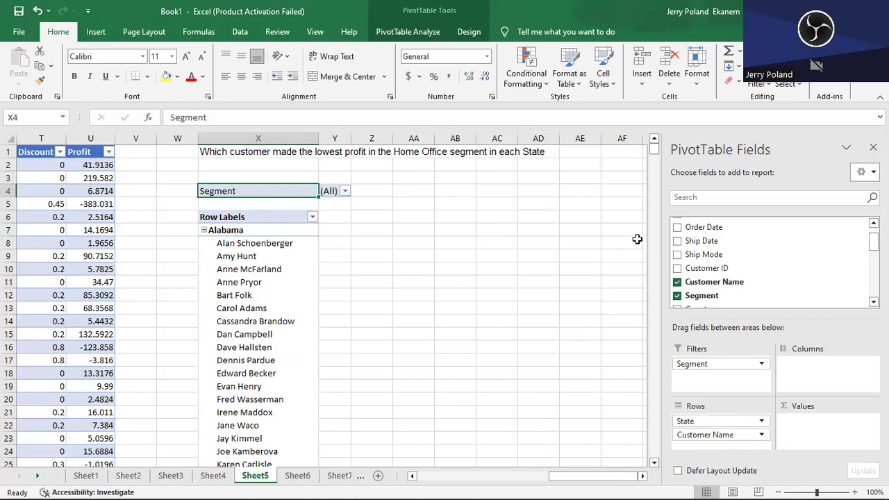
left_click_drag(874, 241, 873, 289)
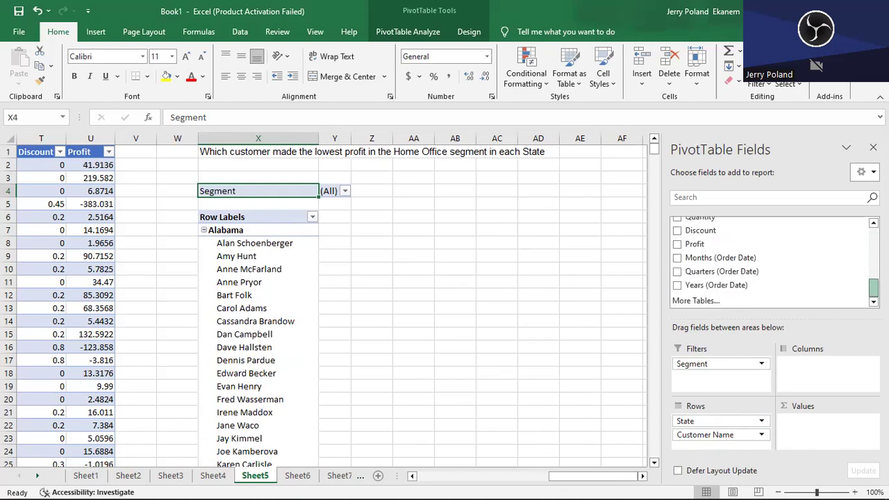
left_click(678, 244)
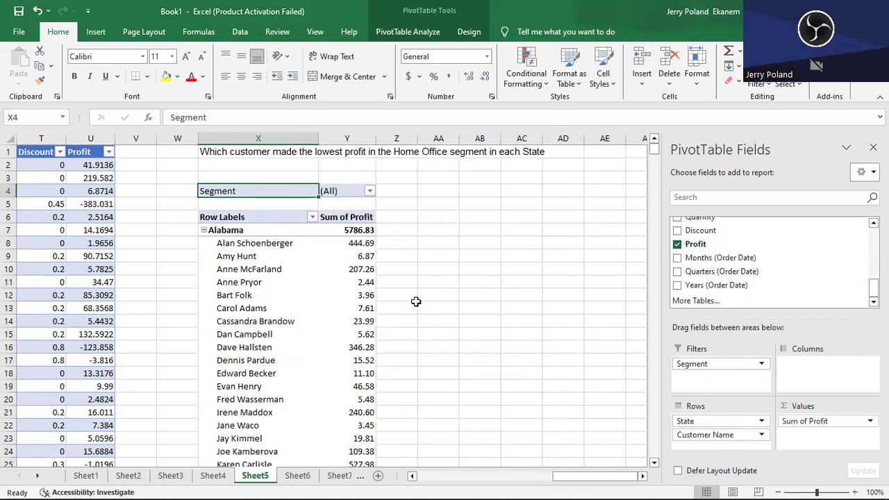
- Sort the customers within each state by Sum of Profit from smallest to largest
left_click(244, 247)
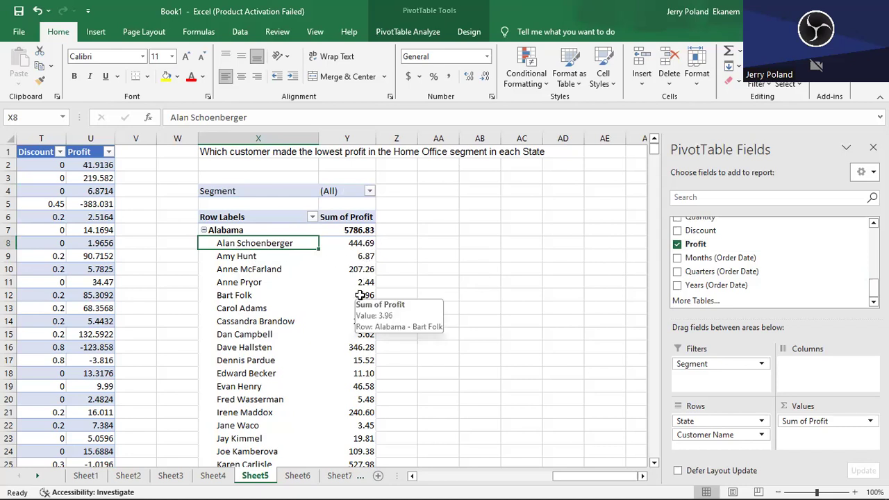
left_click(346, 244)
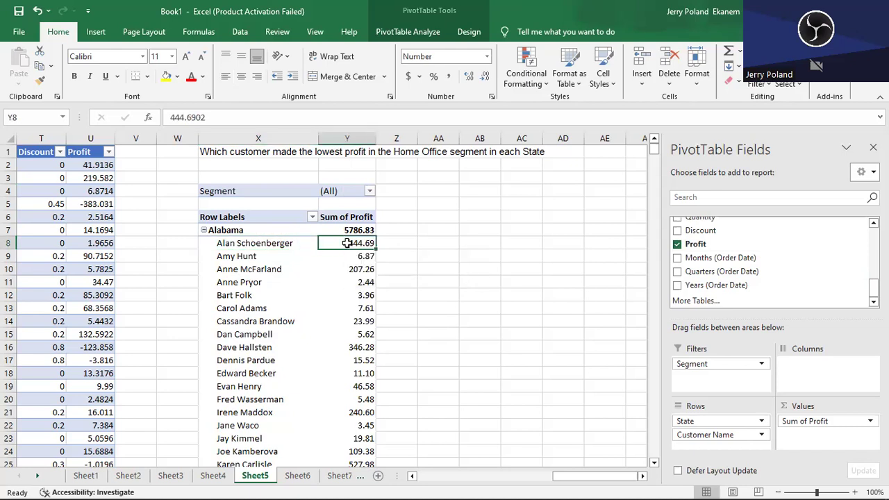
right_click(347, 243)
mouse_move(400, 338)
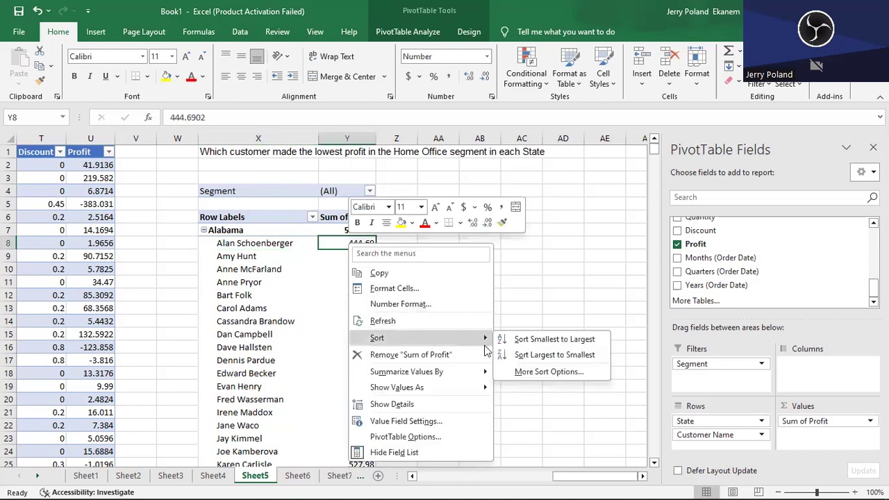
left_click(574, 339)
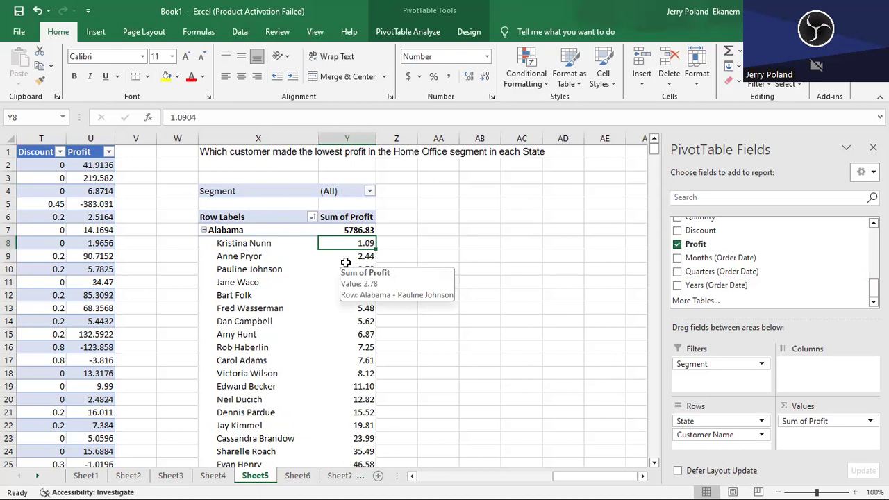
- Filter the PivotTable's Segment report filter to Home Office only
left_click(734, 364)
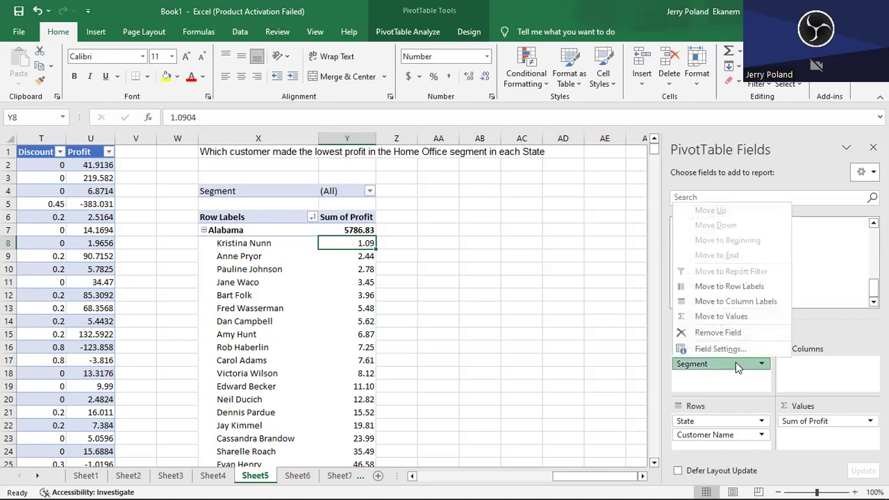
left_click(370, 191)
left_click(370, 192)
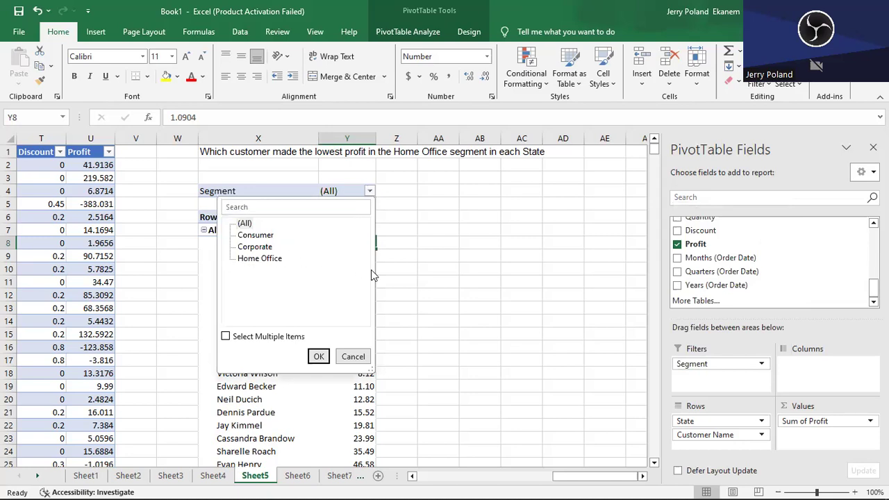
left_click(251, 261)
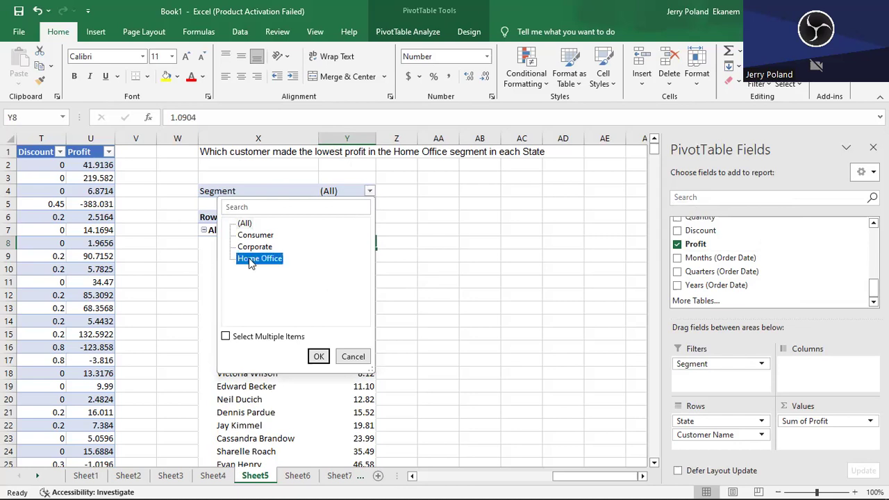
left_click(317, 354)
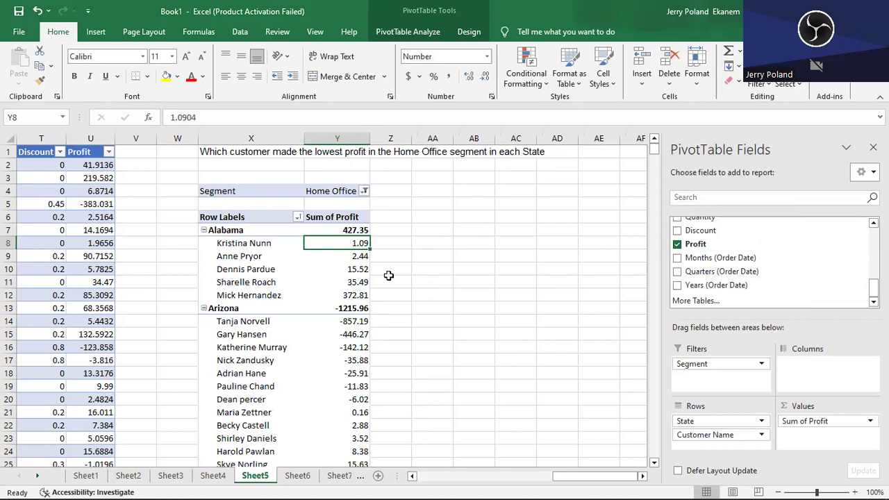
- Apply a Top 10 filter to Customer Name that shows the bottom 1 item by Sum of Profit in each state
left_click(241, 243)
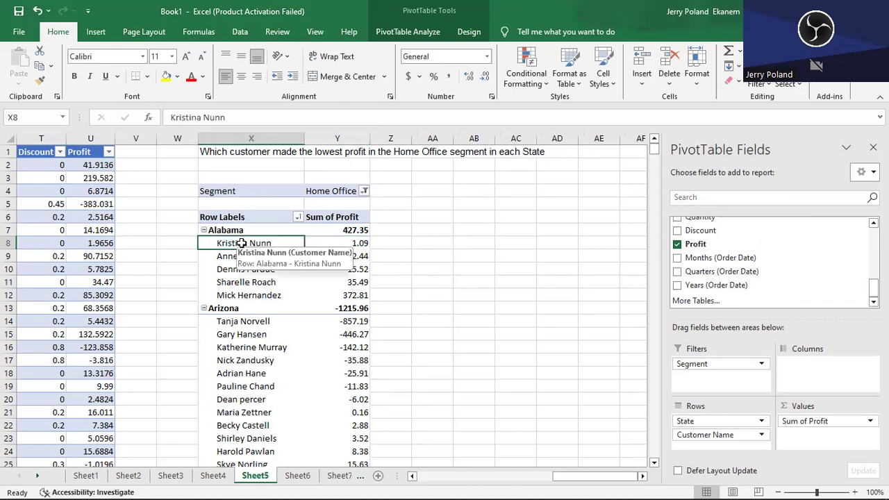
right_click(241, 243)
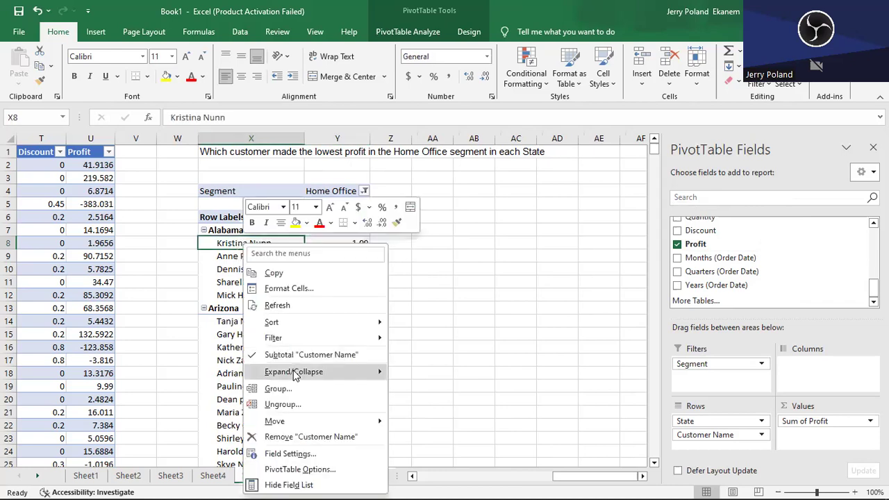
mouse_move(312, 338)
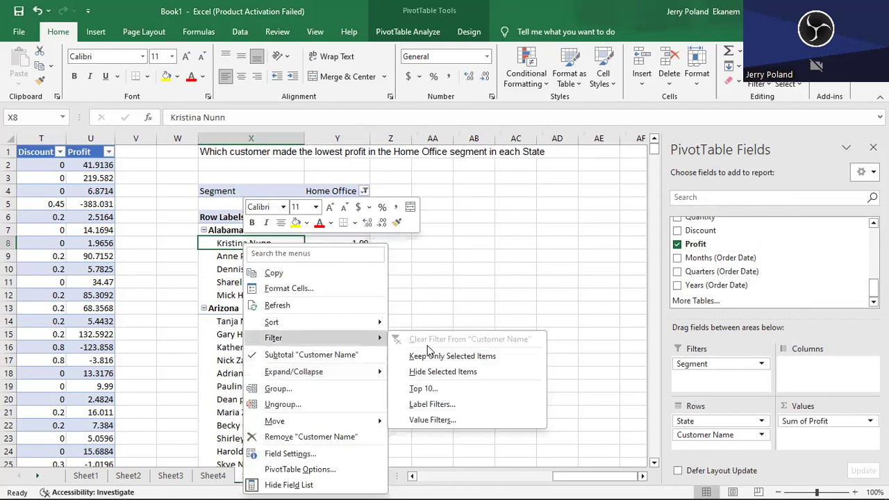
left_click(466, 389)
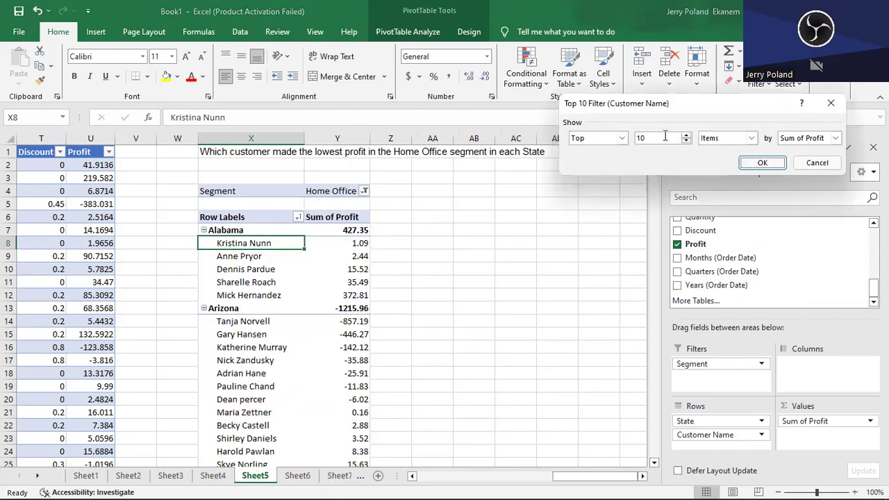
left_click(623, 140)
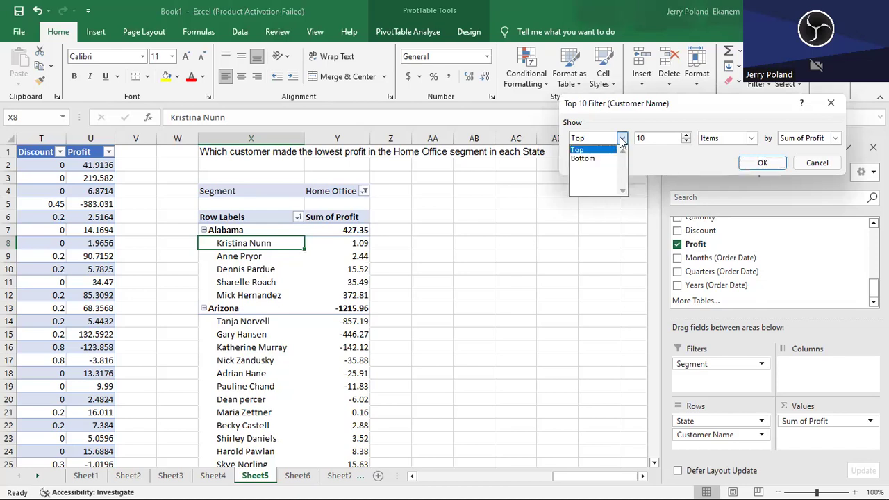
left_click(598, 159)
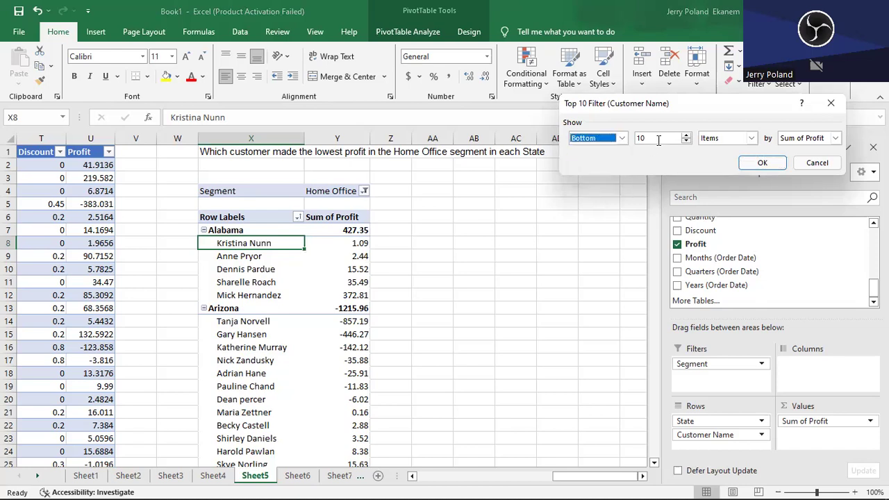
left_click(656, 139)
key("BackSpace")
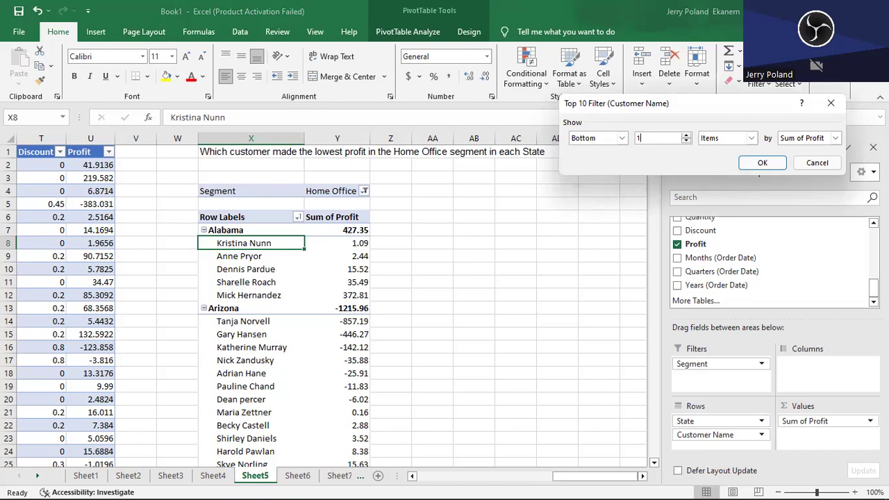
left_click(763, 163)
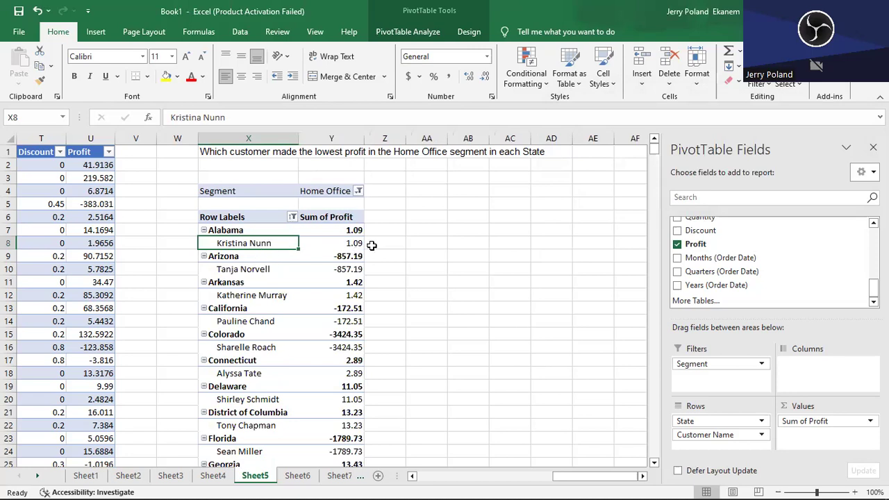
- Switch the Customer Name filter to show the top 1 item by Sum of Profit in each state
right_click(269, 244)
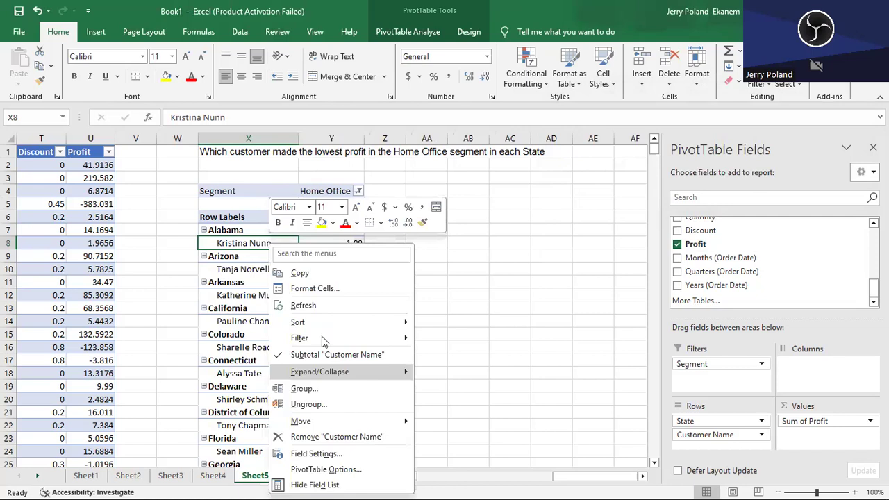
mouse_move(322, 337)
left_click(468, 392)
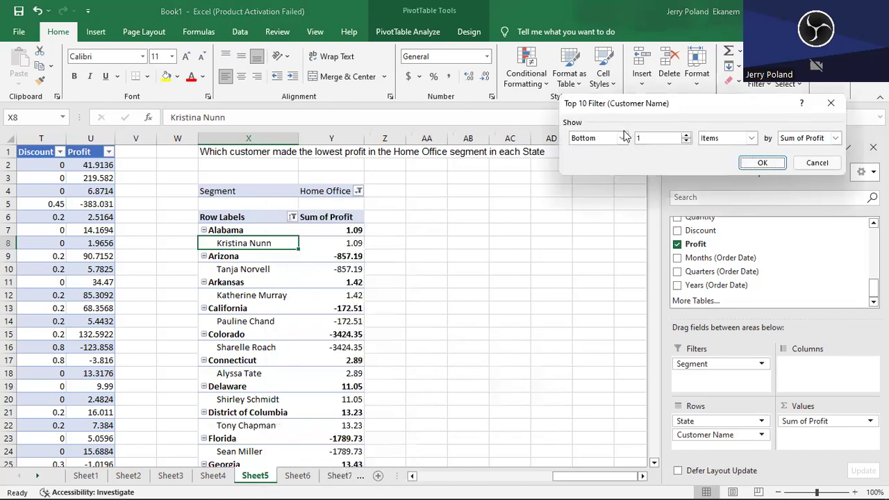
left_click(623, 138)
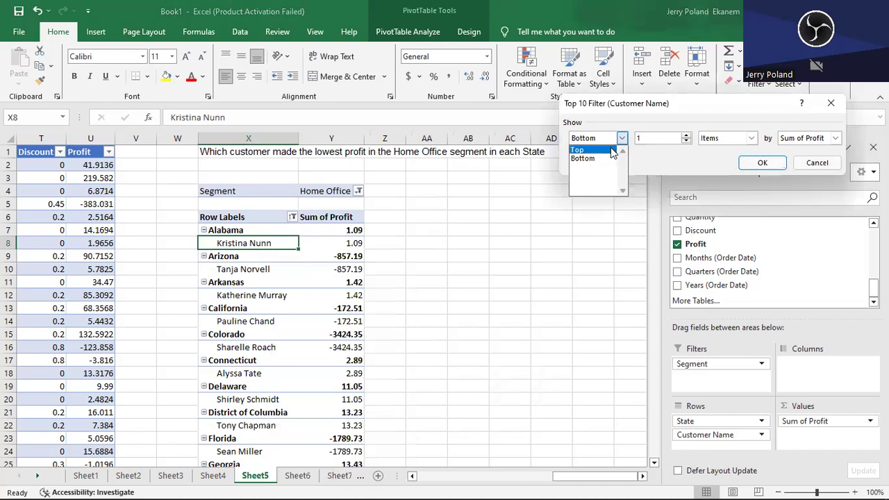
left_click(611, 150)
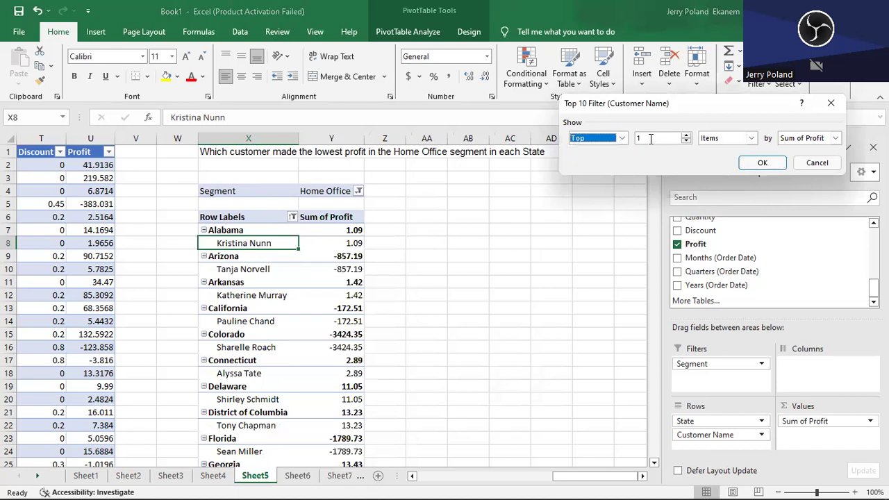
left_click(764, 164)
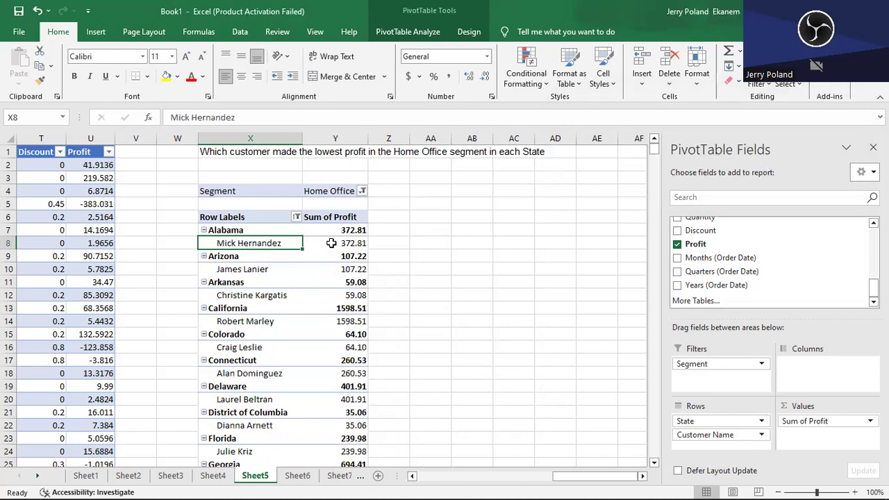
mouse_move(331, 244)
right_click(280, 244)
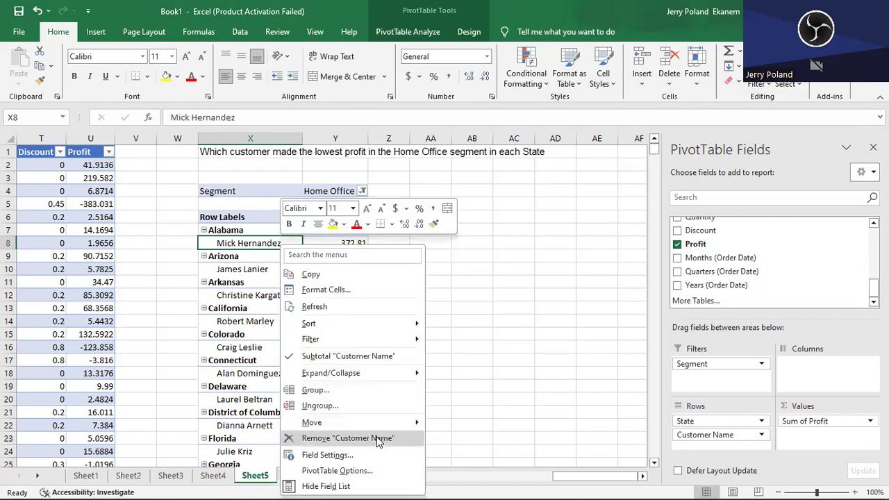
mouse_move(344, 378)
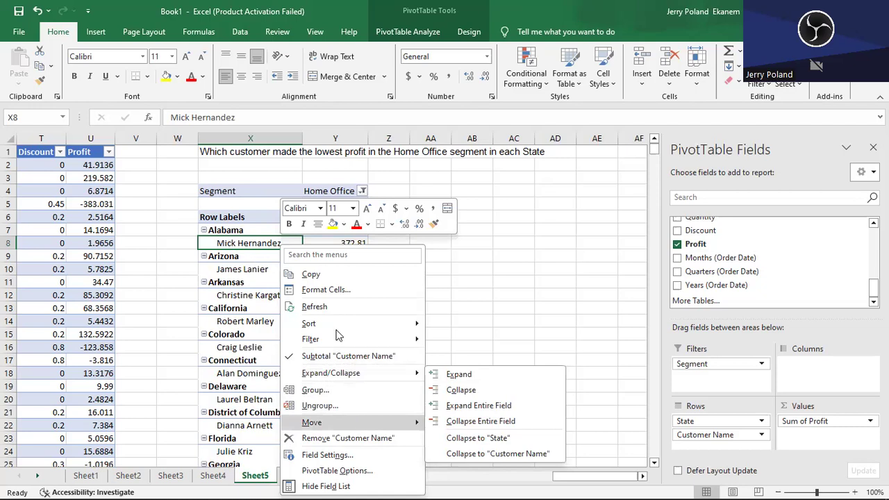
left_click(248, 244)
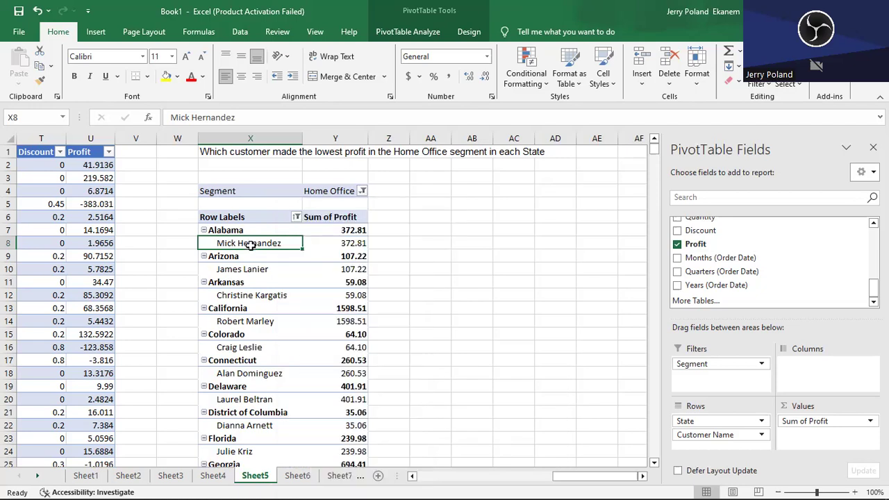
right_click(249, 244)
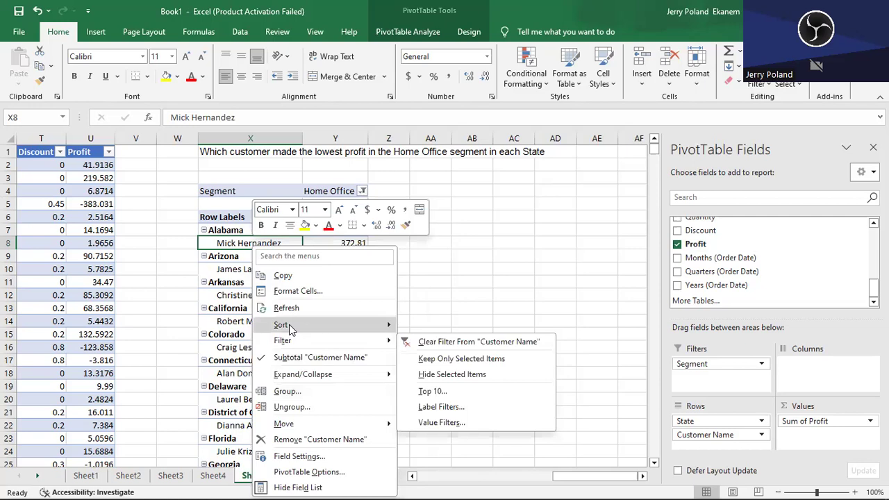
left_click(333, 242)
right_click(334, 243)
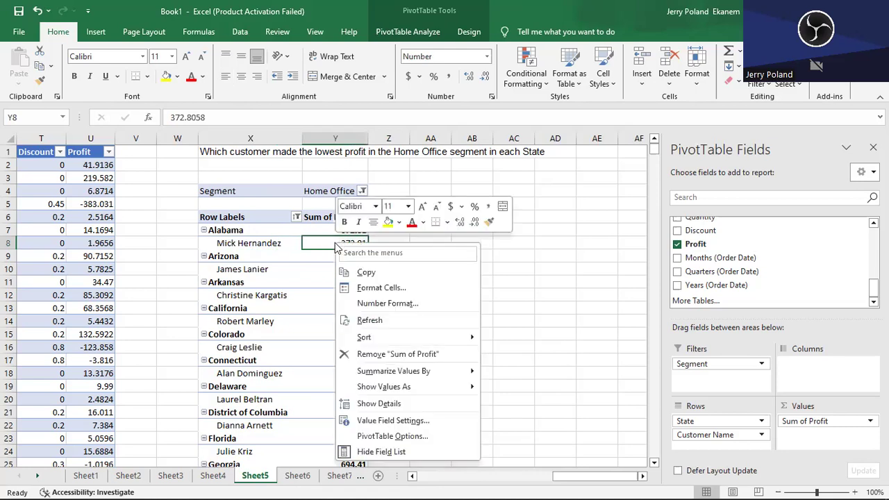
left_click(243, 248)
left_click(245, 243)
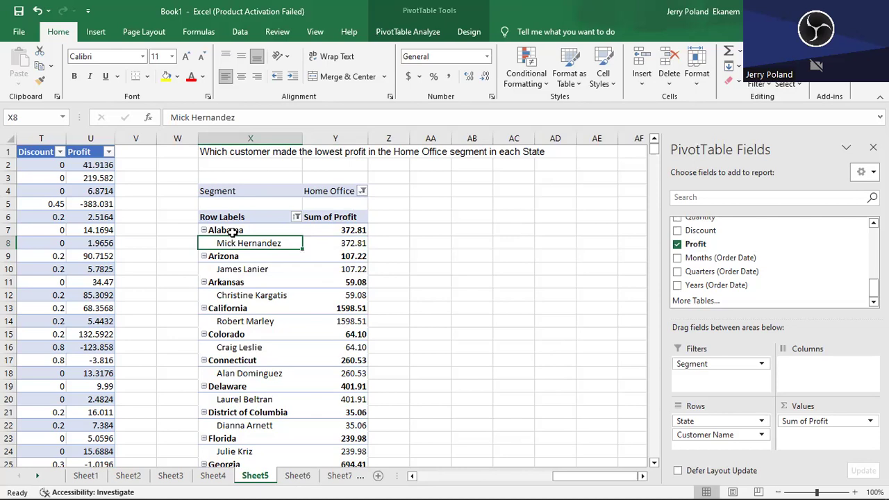
- Try a Top 10 filter on State showing the bottom 1 item by Sum of Profit, and undo it
left_click(233, 232)
right_click(234, 233)
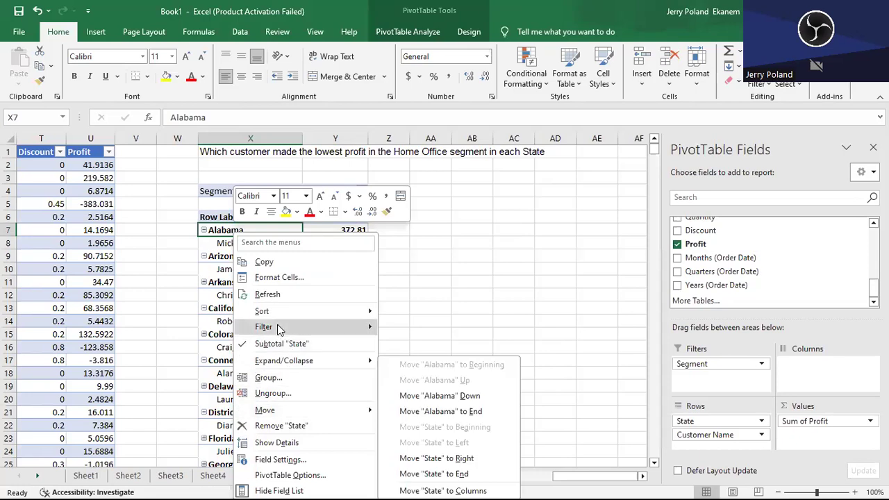
mouse_move(277, 324)
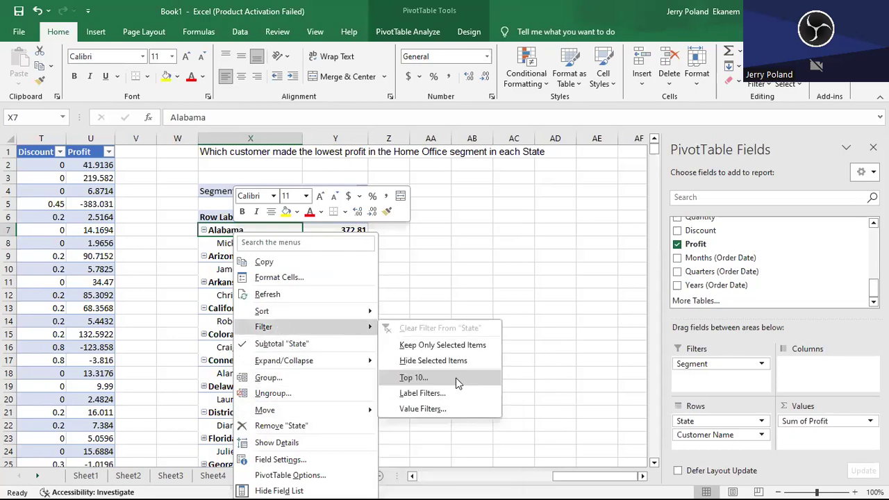
left_click(455, 378)
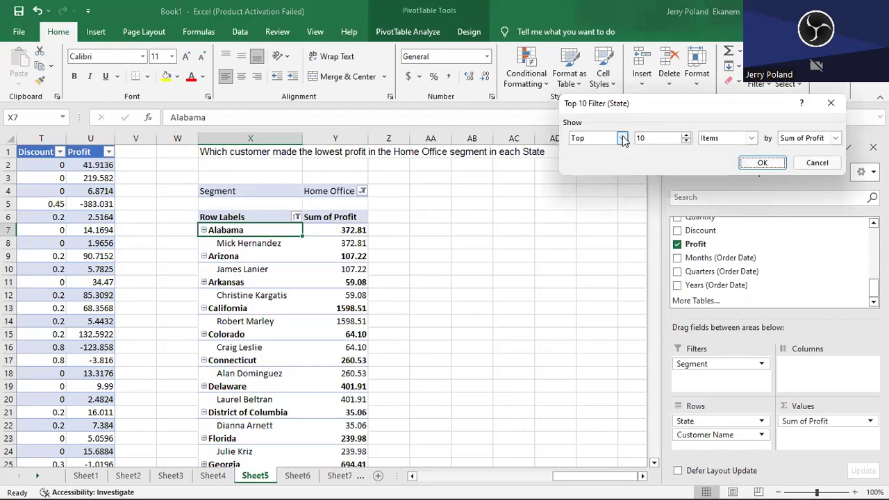
left_click(622, 138)
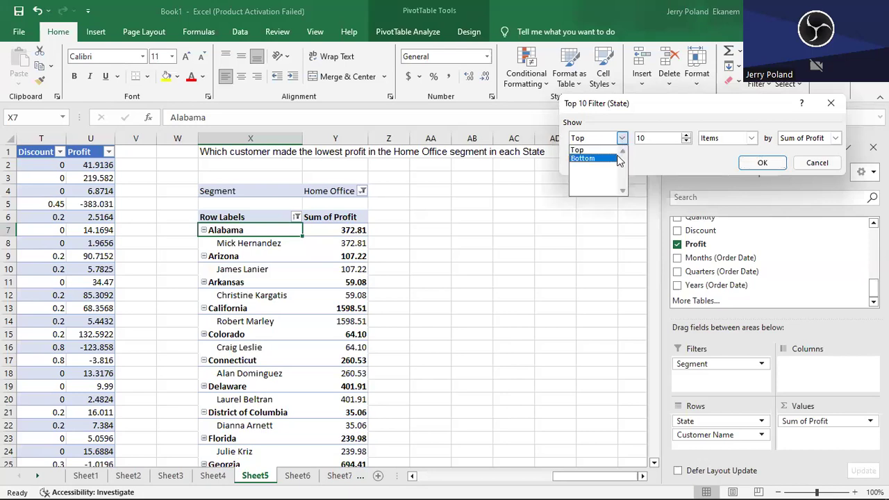
left_click(604, 160)
left_click(659, 138)
key("BackSpace")
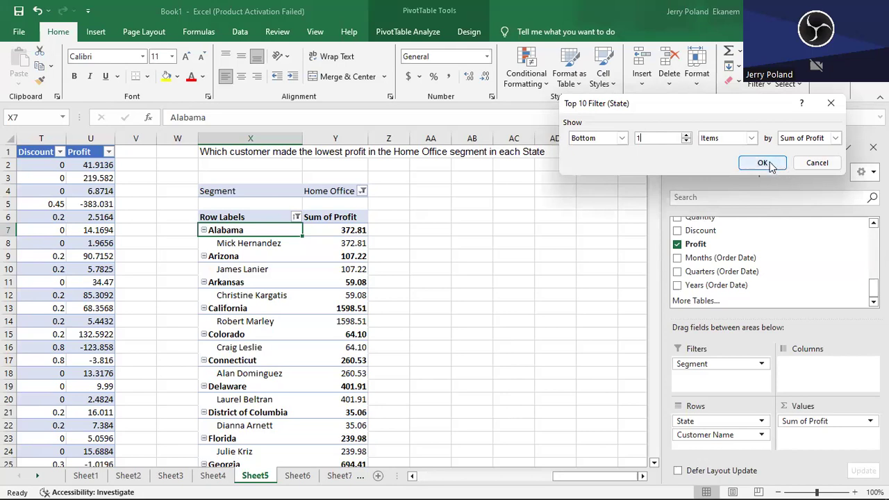
left_click(763, 163)
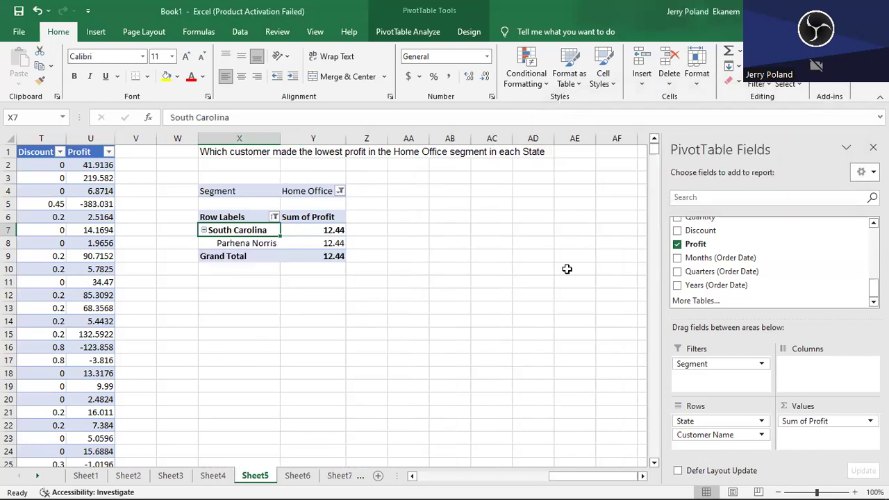
key("ctrl+z")
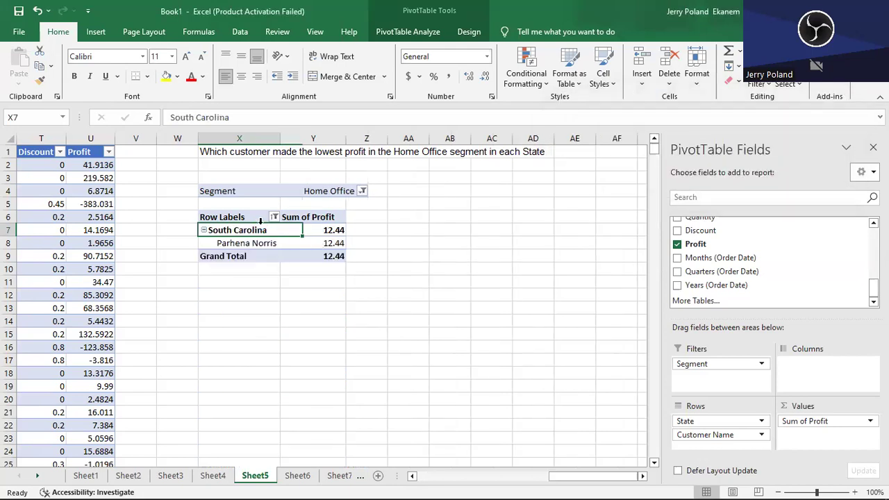
left_click(245, 250)
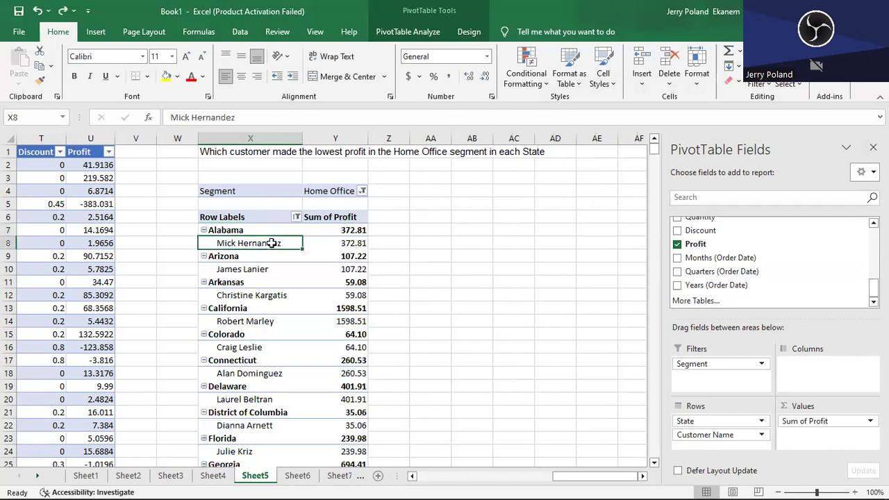
- Set the Customer Name Top 10 filter to the bottom 1 item by Sum of Profit, and go to Sheet6
right_click(273, 244)
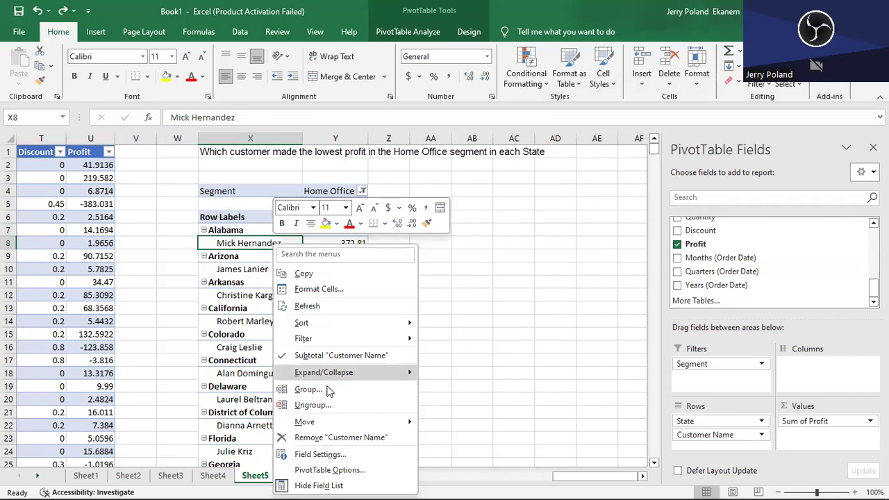
mouse_move(313, 342)
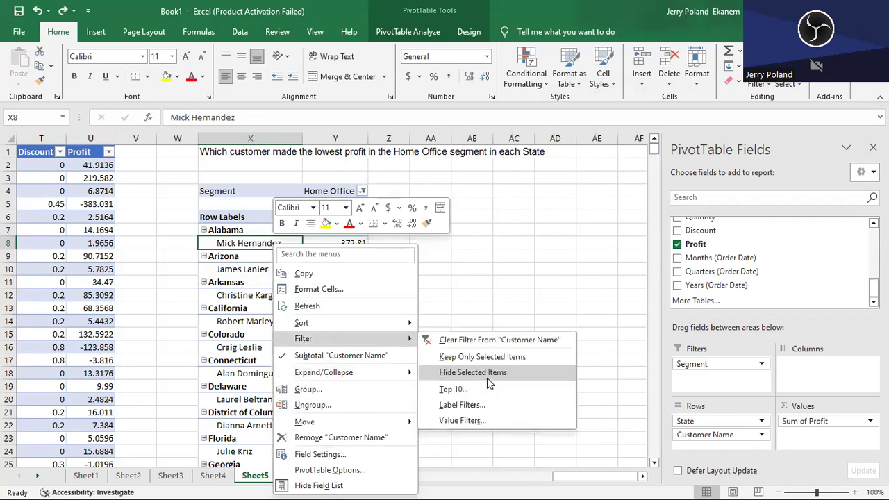
left_click(502, 394)
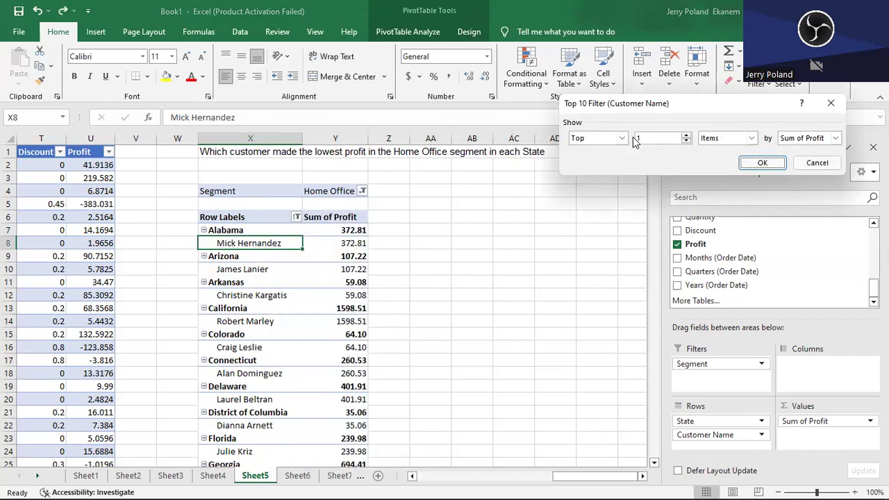
left_click(622, 139)
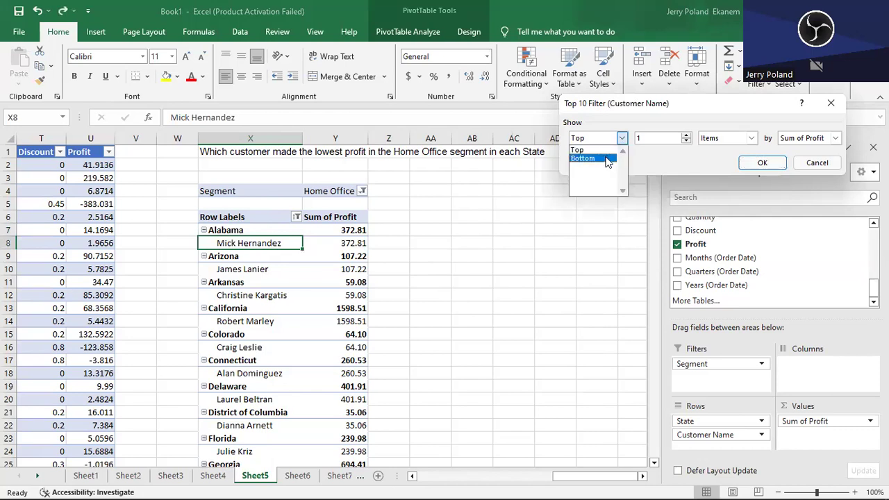
left_click(607, 159)
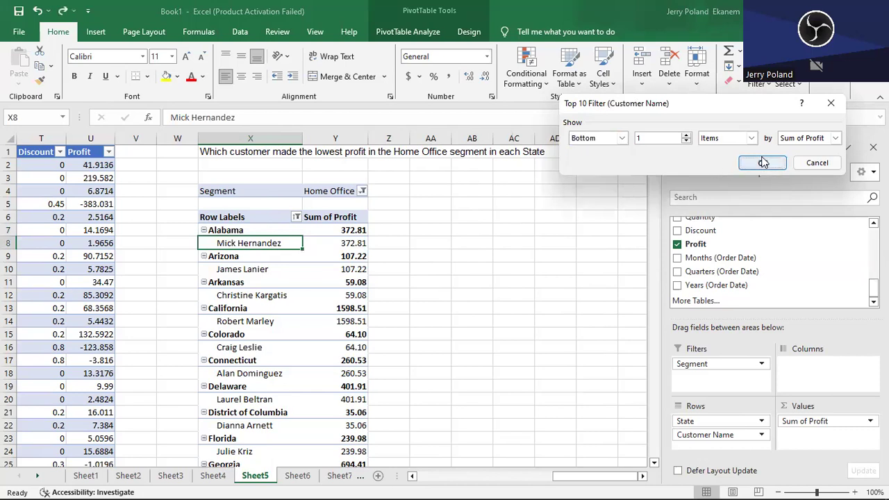
left_click(763, 163)
left_click(347, 297)
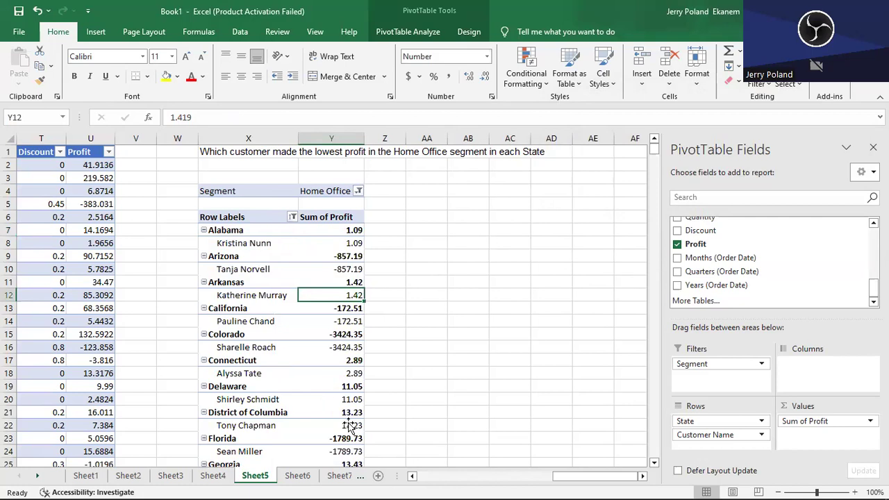
key("ctrl+Page_Down")
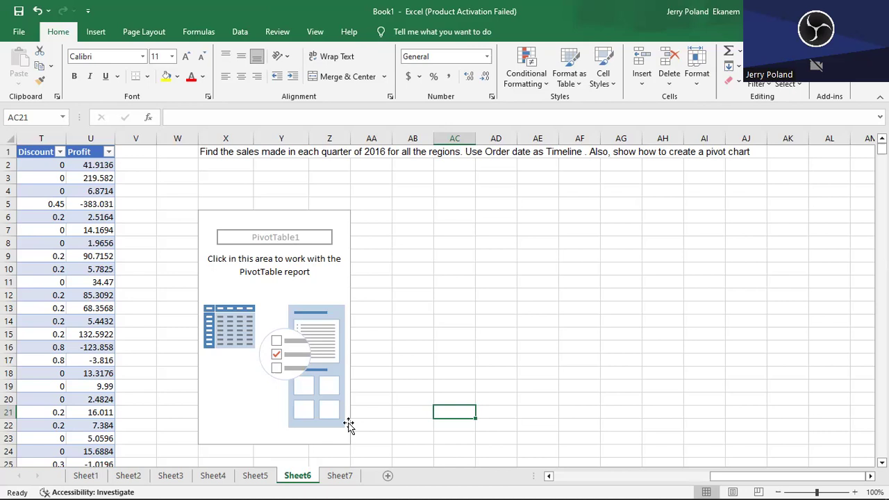
- Build the PivotTable with Sales as values, Order Date quarters and months as rows, and Region as columns
left_click(266, 321)
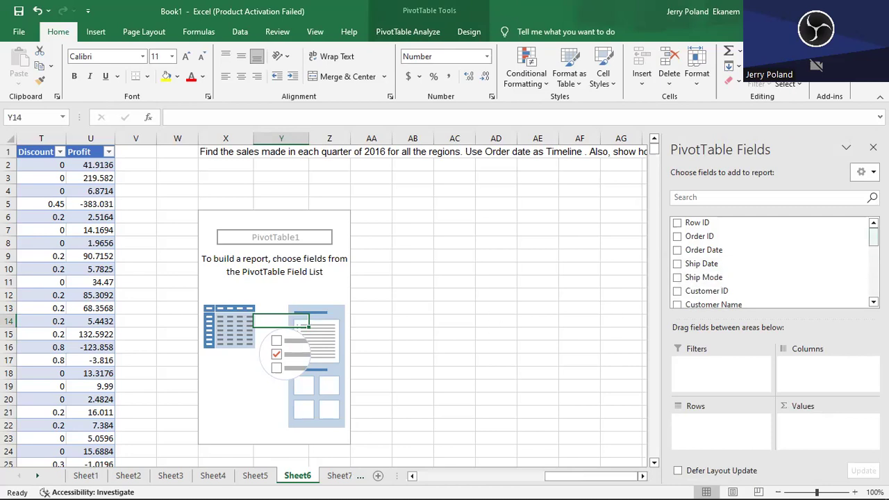
left_click_drag(873, 236, 873, 279)
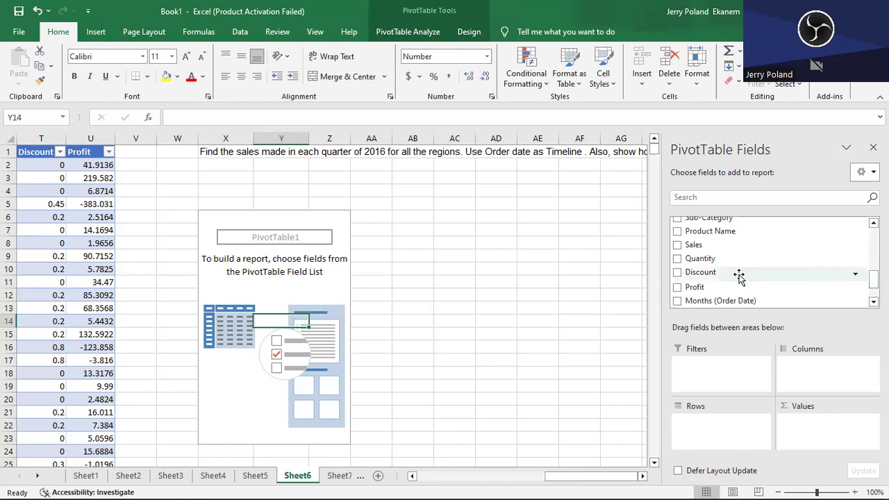
left_click(677, 246)
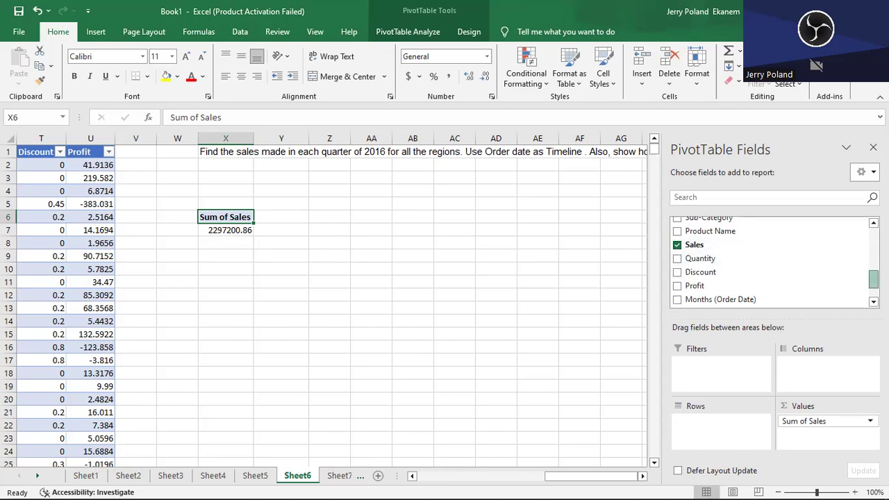
scroll(873, 278, "down", 1)
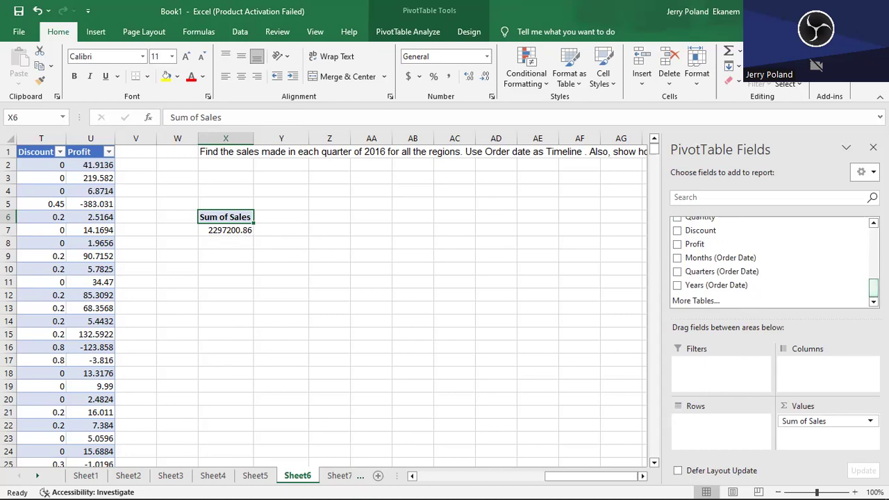
left_click_drag(707, 277, 699, 423)
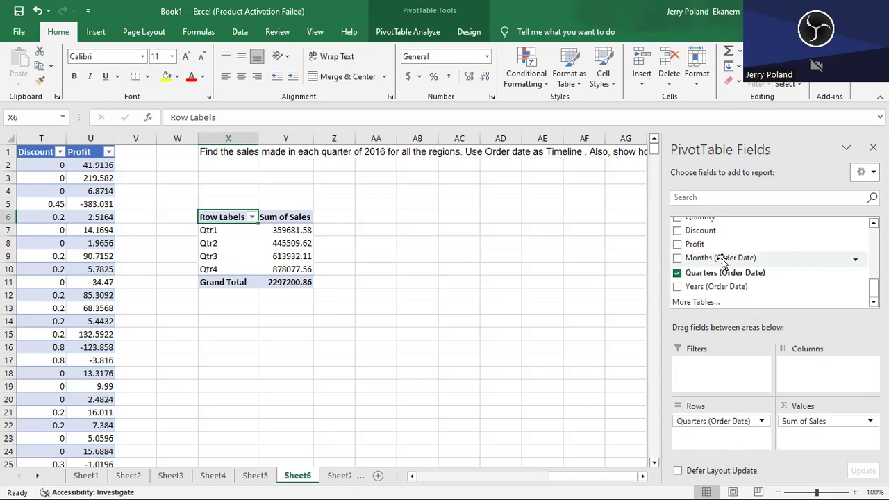
left_click_drag(723, 260, 708, 432)
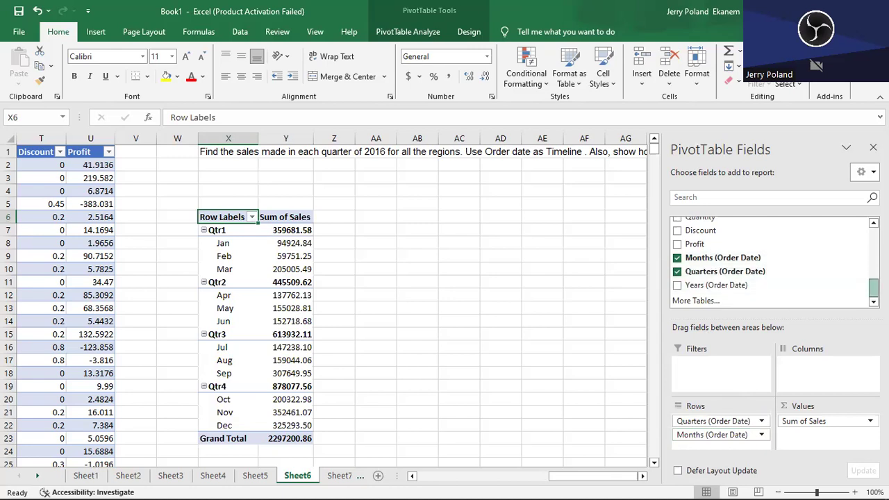
scroll(783, 283, "up", 4)
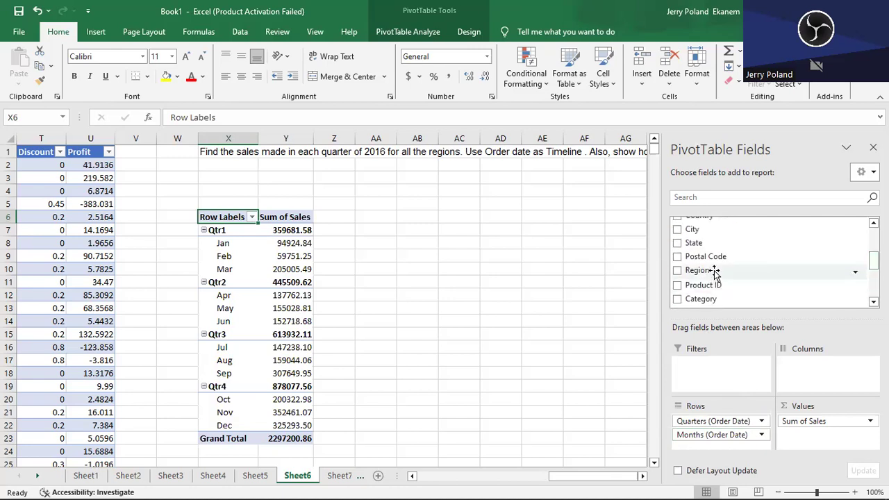
left_click_drag(716, 273, 830, 378)
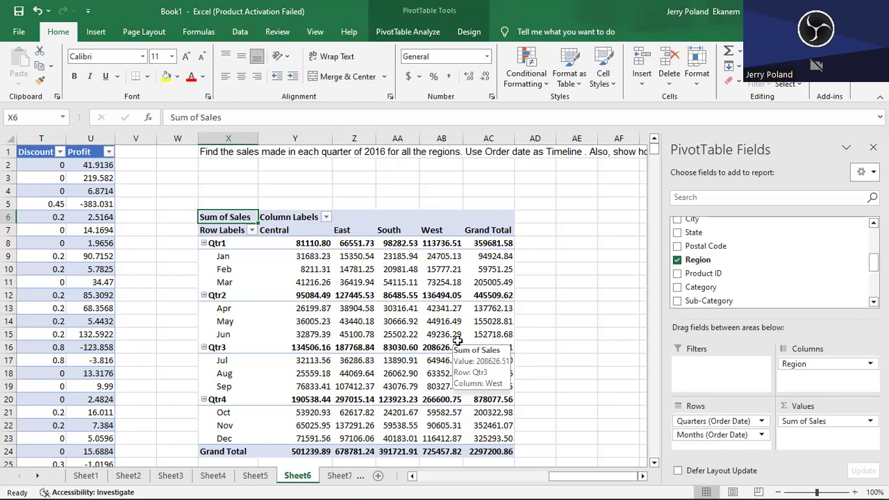
- Insert an Order Date timeline and place it in the empty cells beside the PivotTable
left_click(409, 32)
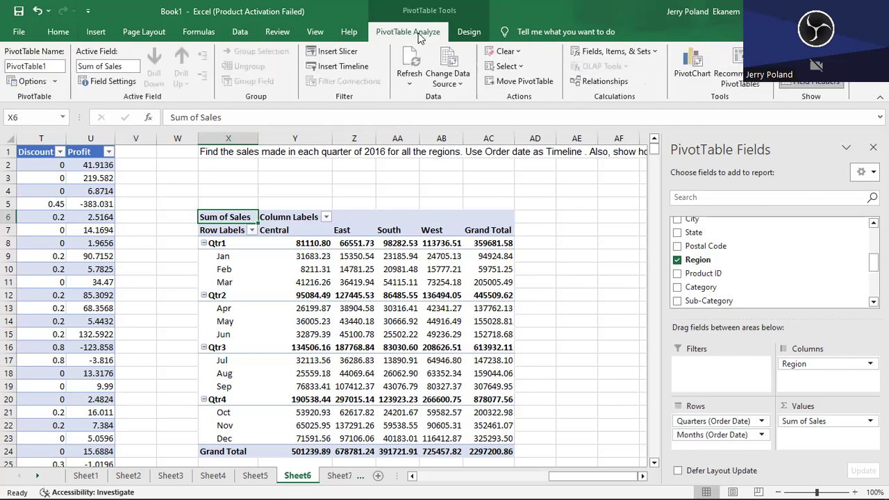
left_click(341, 68)
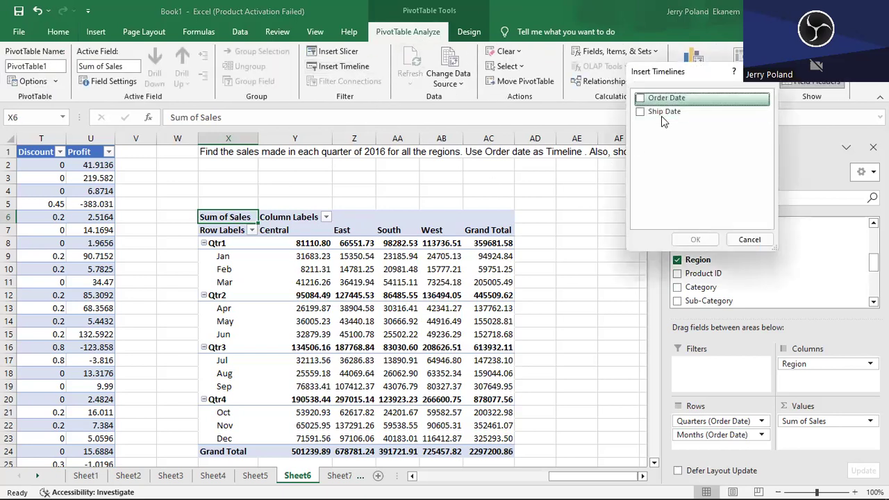
key("space")
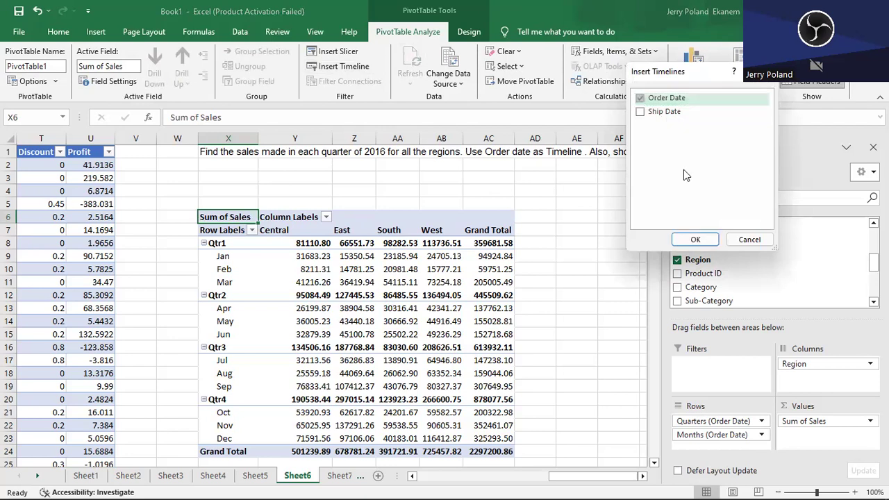
left_click(695, 239)
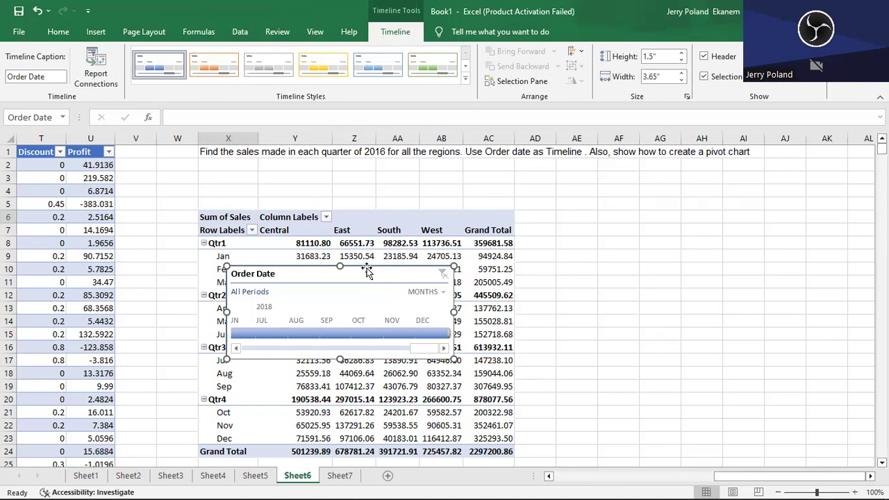
left_click_drag(368, 274, 727, 234)
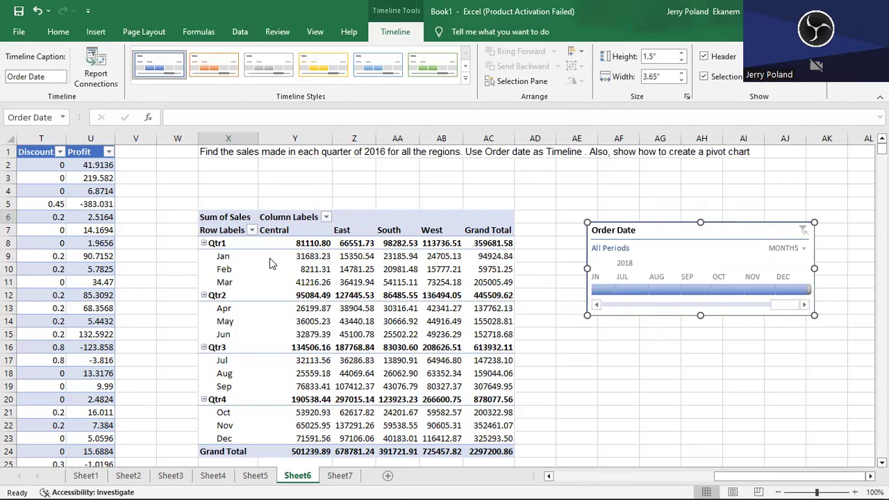
- Collapse the Qtr1 group in the PivotTable and expand its months again
left_click(212, 243)
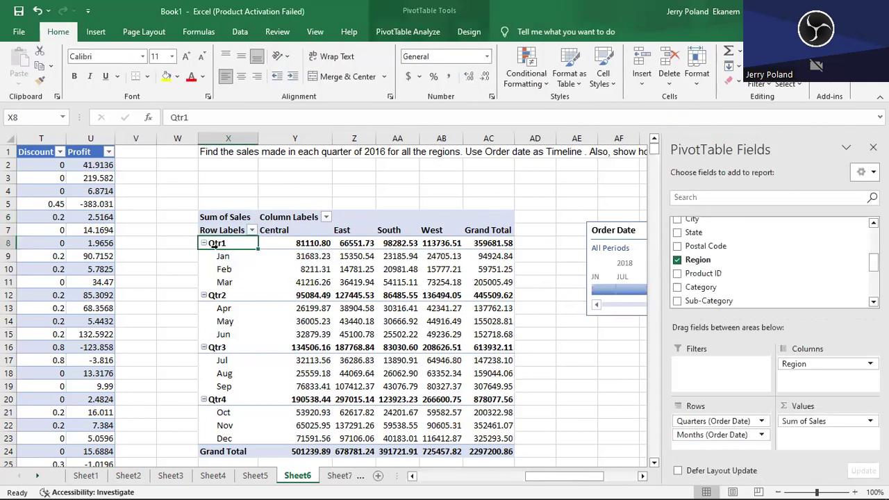
left_click(204, 243)
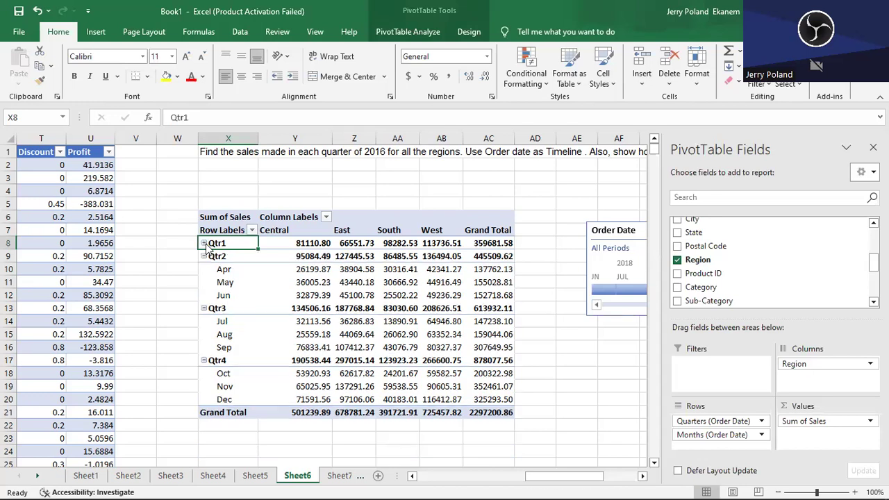
left_click(204, 244)
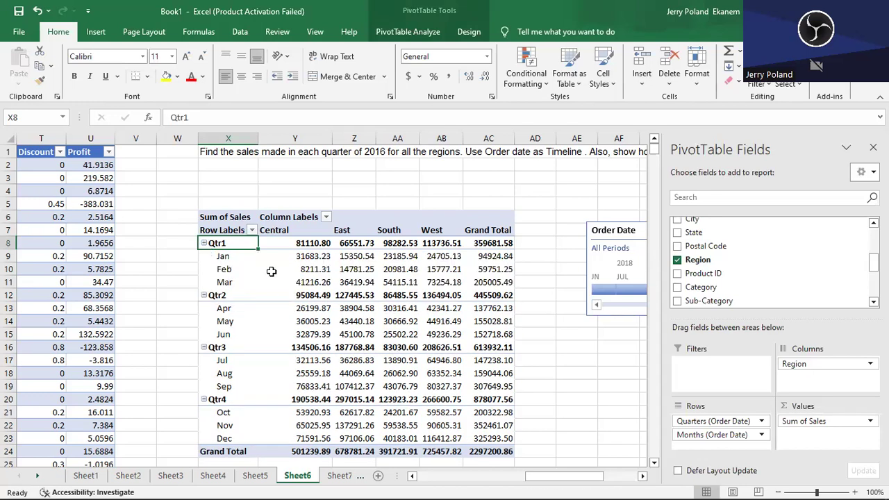
- Move the start of the Order Date timeline range to January 2016
left_click(638, 229)
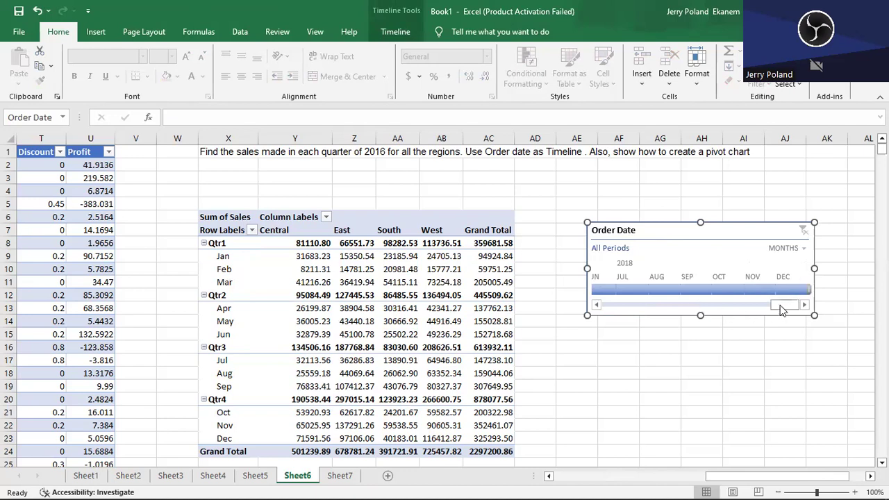
left_click_drag(727, 314, 599, 325)
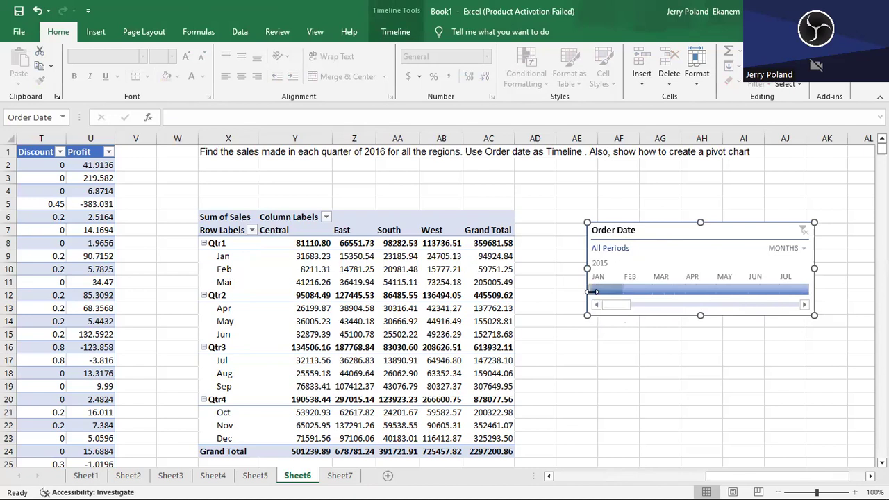
left_click_drag(589, 291, 651, 291)
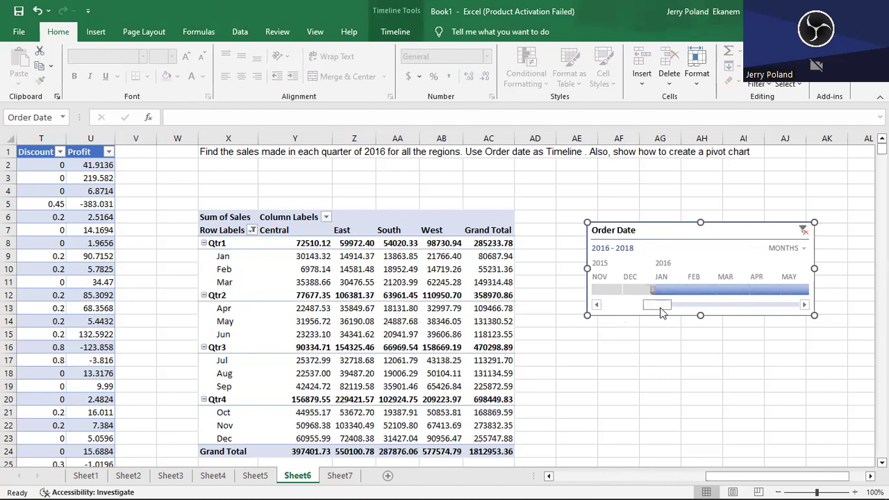
- Pull the end of the Order Date timeline range back to May 2016
scroll(656, 309, "down", 1)
left_click_drag(651, 304, 791, 311)
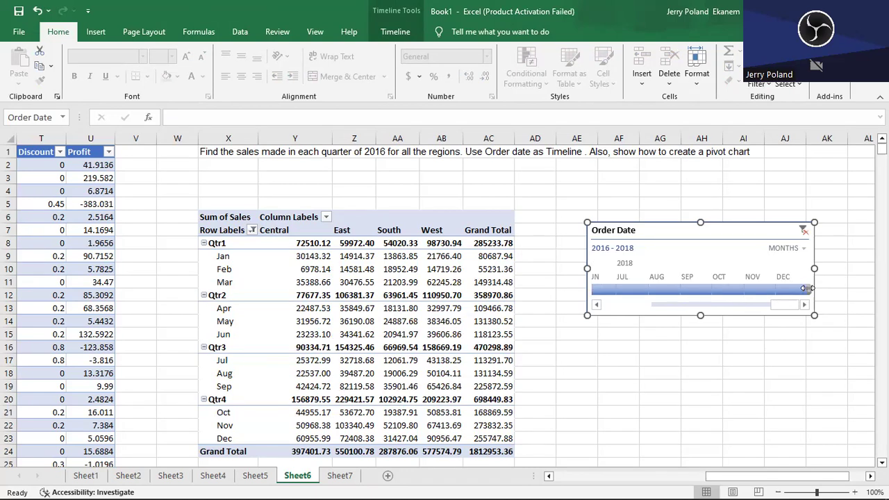
left_click_drag(744, 299, 610, 303)
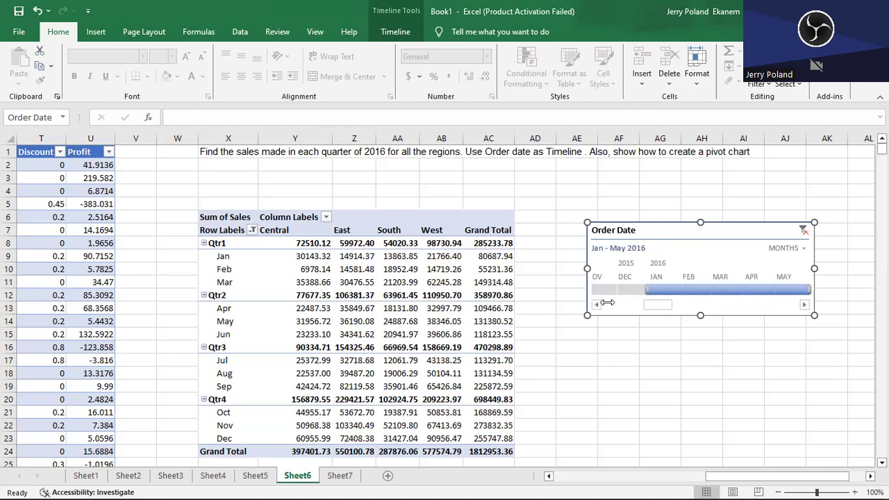
left_click_drag(614, 302, 819, 282)
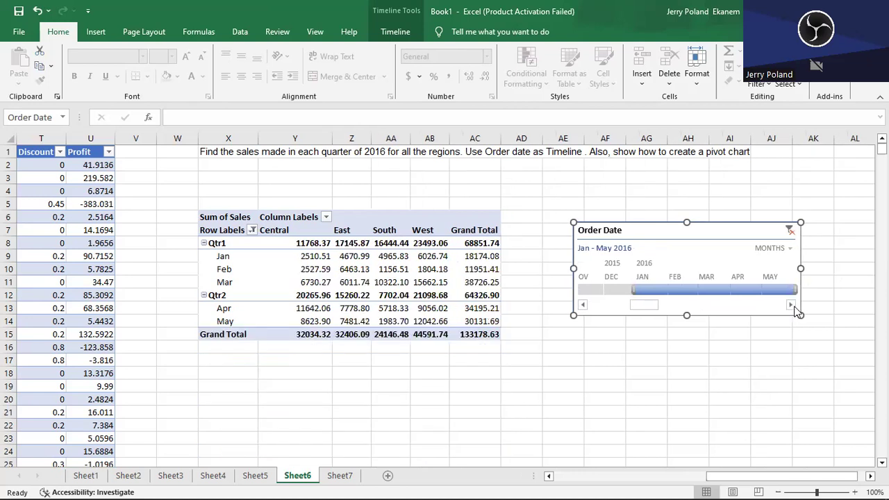
- Extend the end of the Order Date timeline range to December 2016 so it covers the full year
left_click(792, 306)
left_click(792, 306)
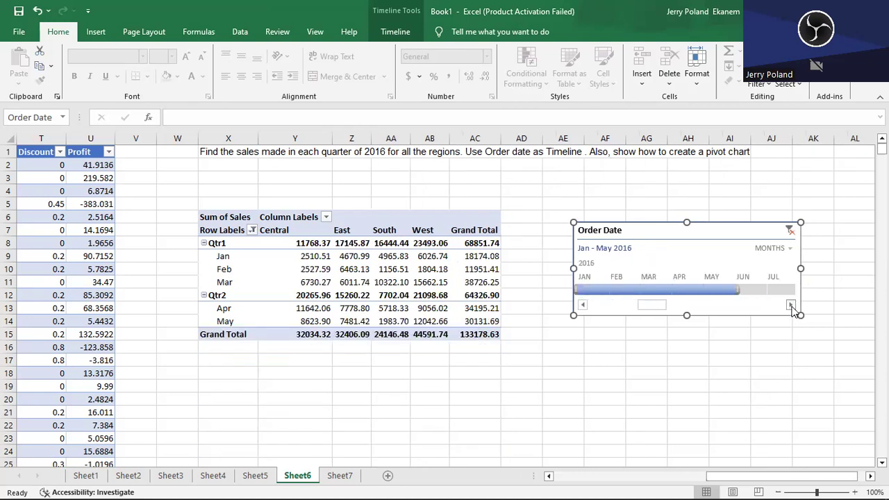
left_click_drag(735, 291, 803, 289)
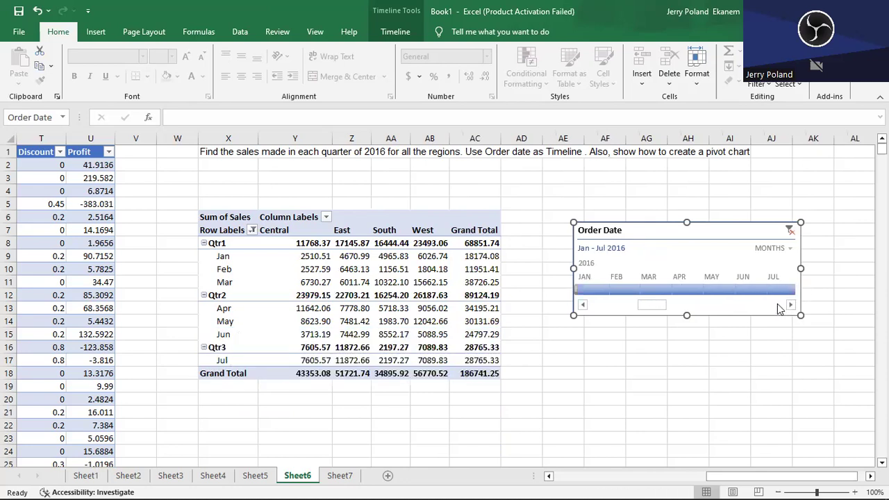
left_click(791, 306)
left_click(791, 307)
left_click(791, 307)
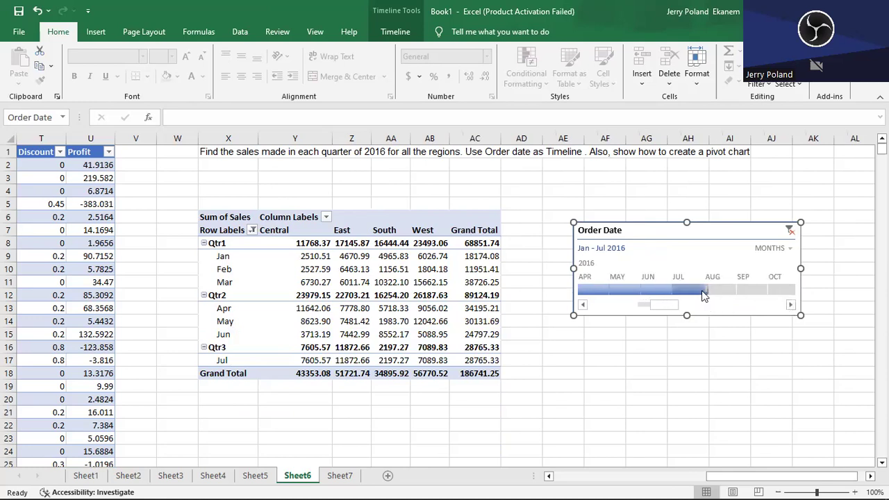
left_click_drag(705, 290, 798, 293)
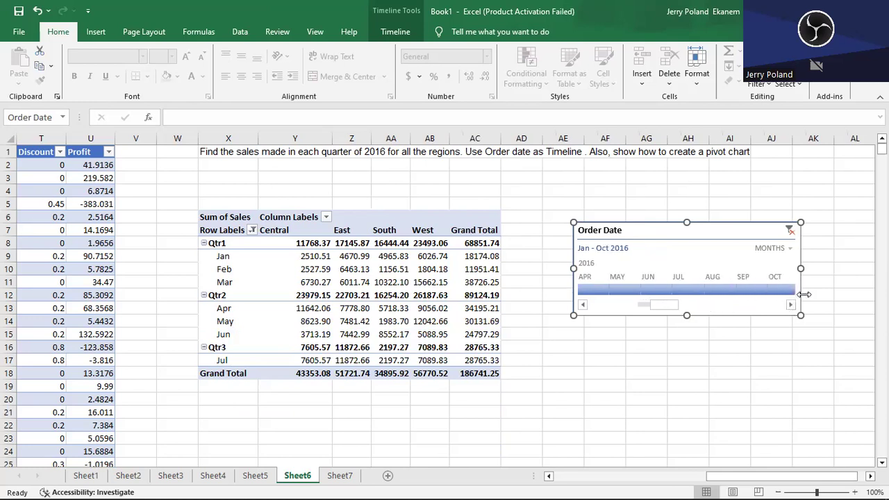
left_click(792, 306)
left_click(791, 306)
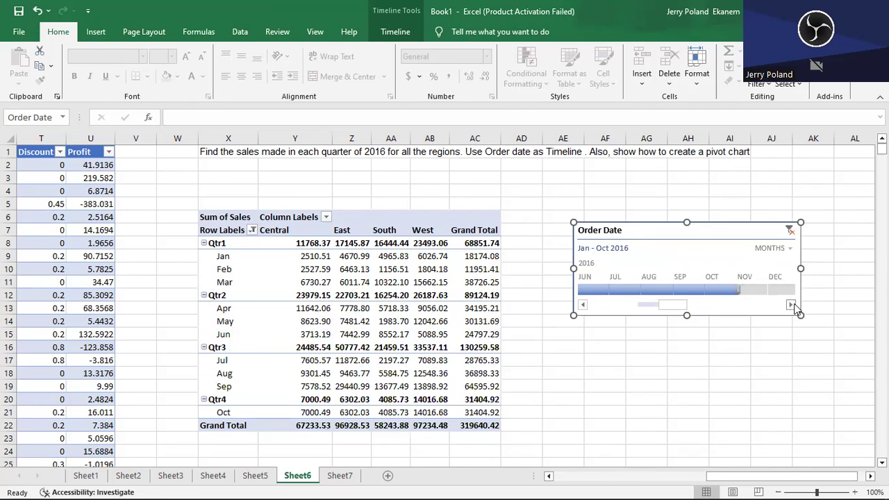
left_click(793, 306)
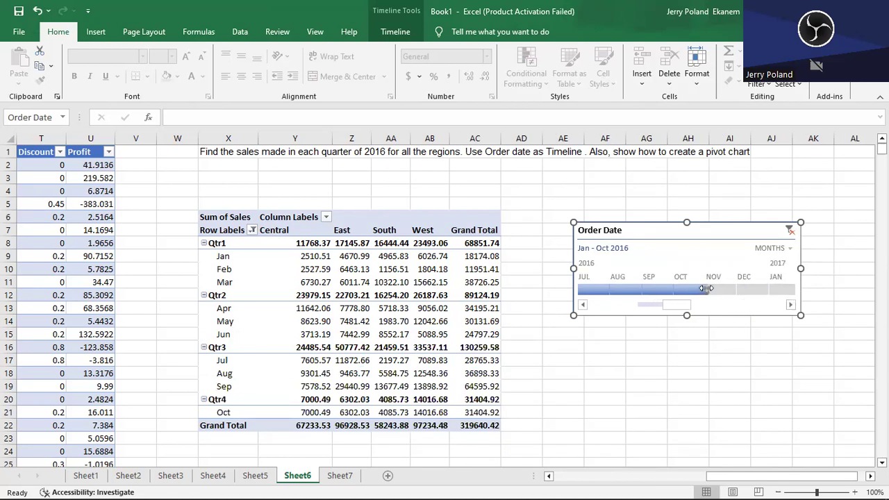
left_click_drag(708, 288, 764, 295)
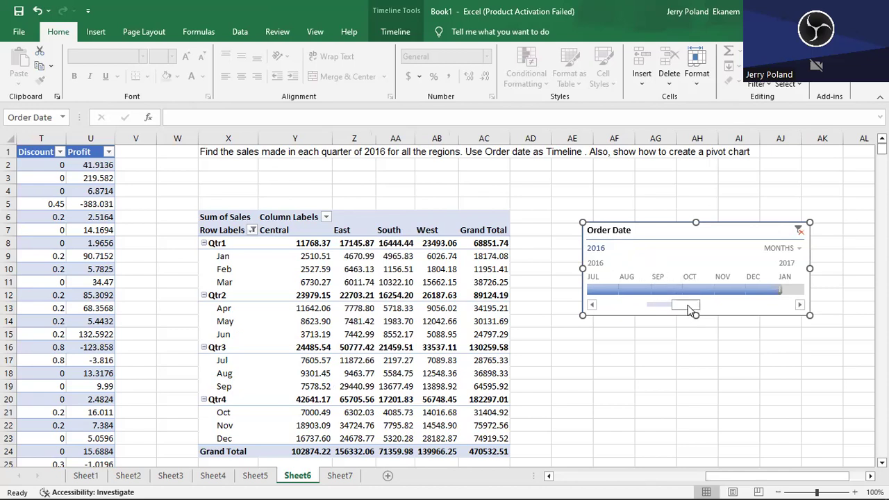
- Switch the timeline's time level to quarters, and return it to months
mouse_move(692, 310)
left_mouse_down()
mouse_move(645, 308)
mouse_move(688, 307)
mouse_move(675, 308)
left_mouse_up()
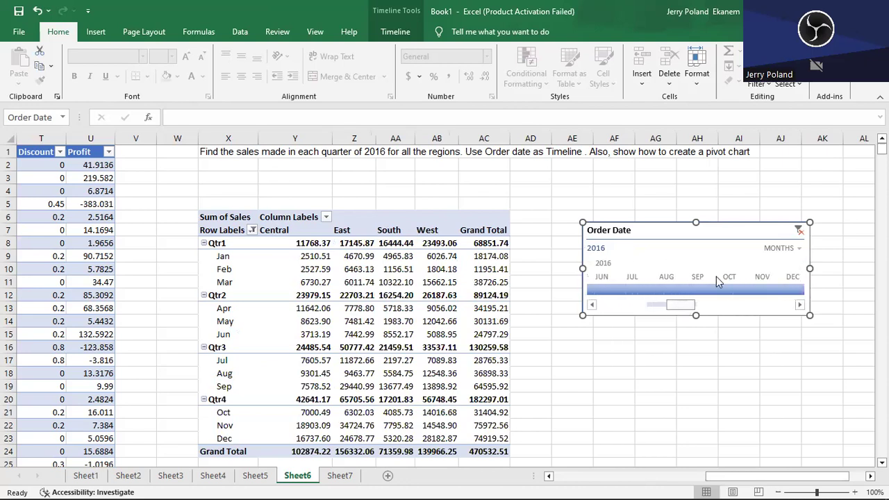
left_click(799, 248)
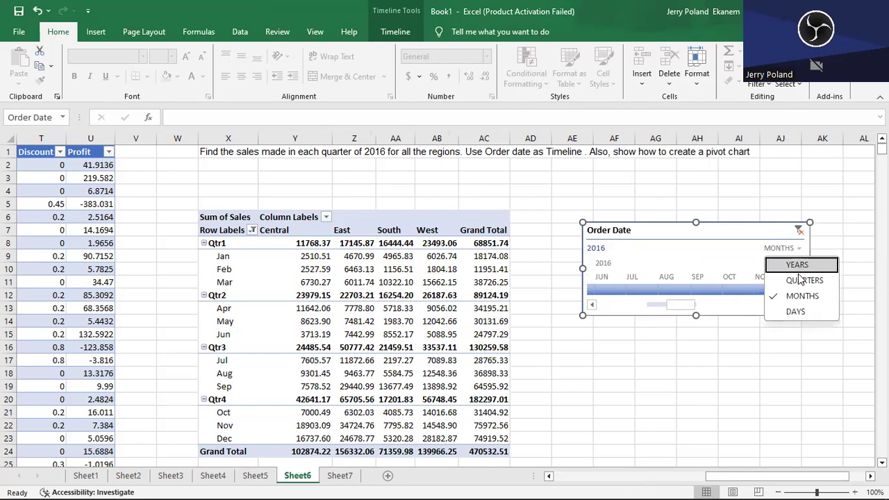
left_click(800, 281)
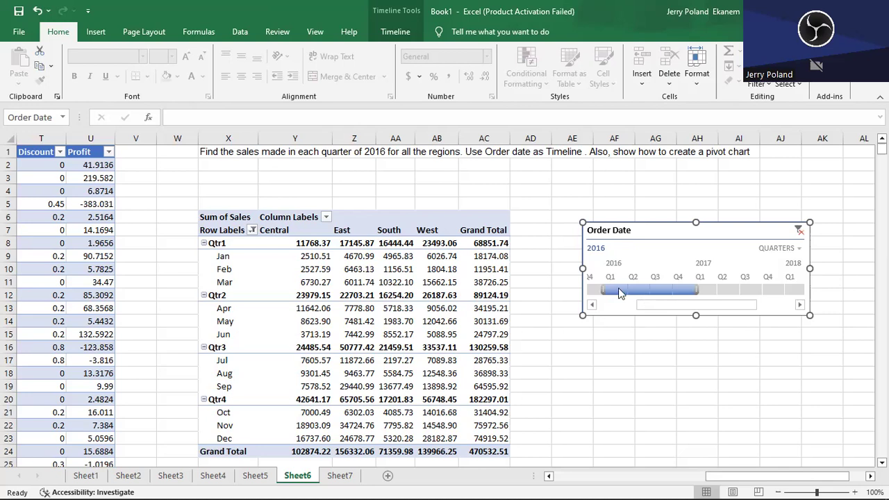
left_click(796, 249)
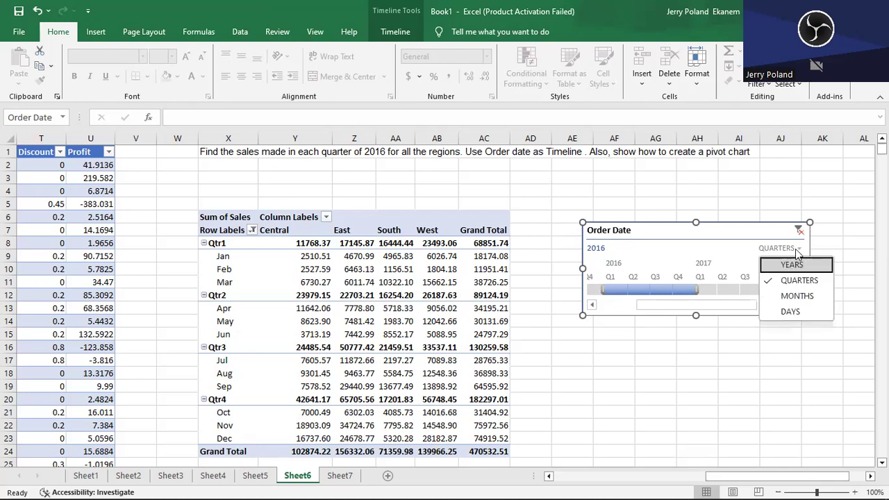
left_click(797, 296)
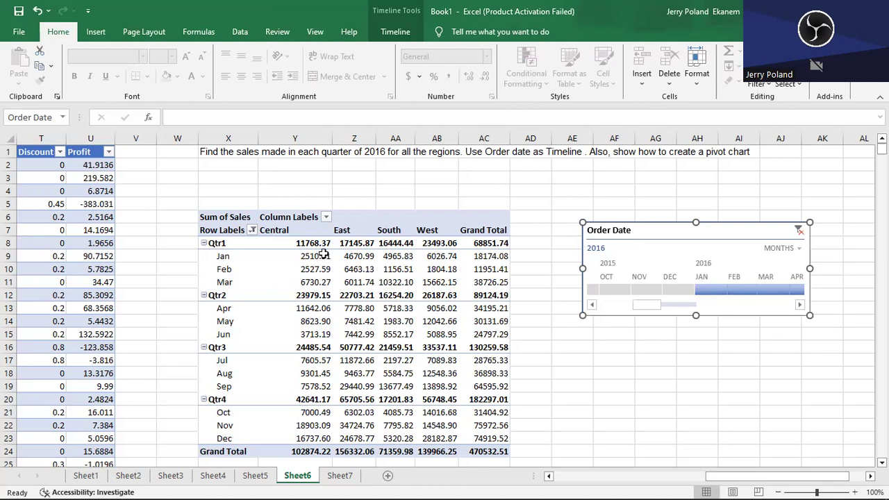
- Extend the start of the Order Date timeline range back to December 2015
mouse_move(323, 255)
mouse_move(484, 247)
left_click_drag(695, 288, 664, 292)
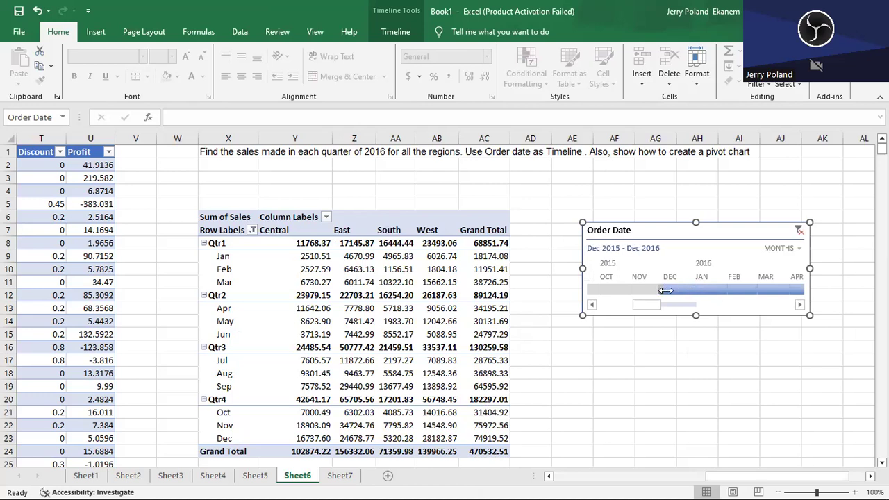
- Extend the start of the Order Date timeline range back to November 2015, and return it to January 2016
left_click_drag(667, 291, 668, 292)
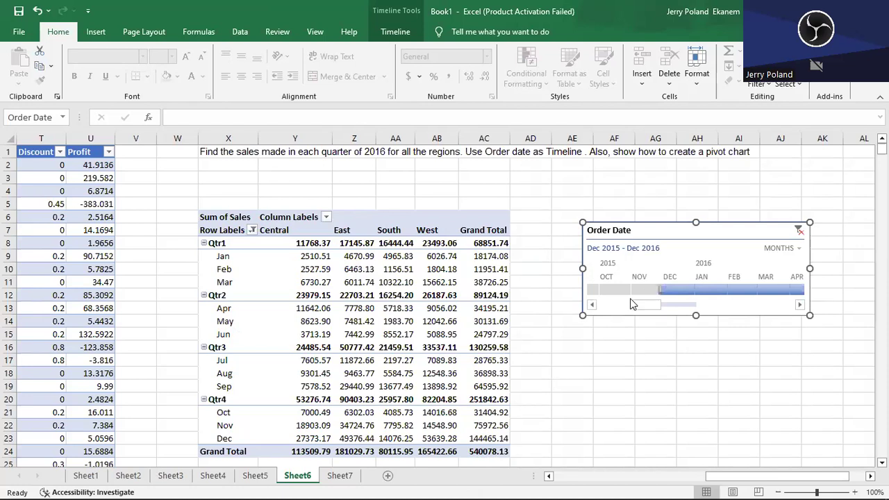
left_click_drag(660, 288, 640, 291)
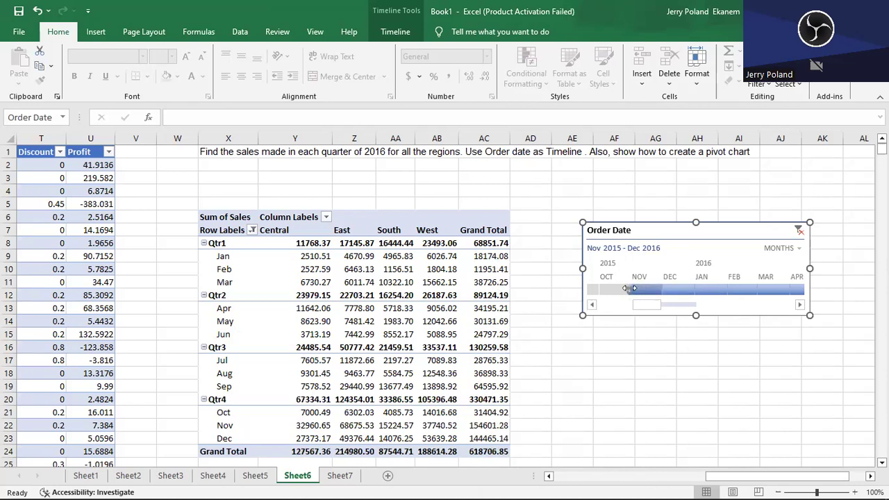
left_click_drag(627, 288, 693, 290)
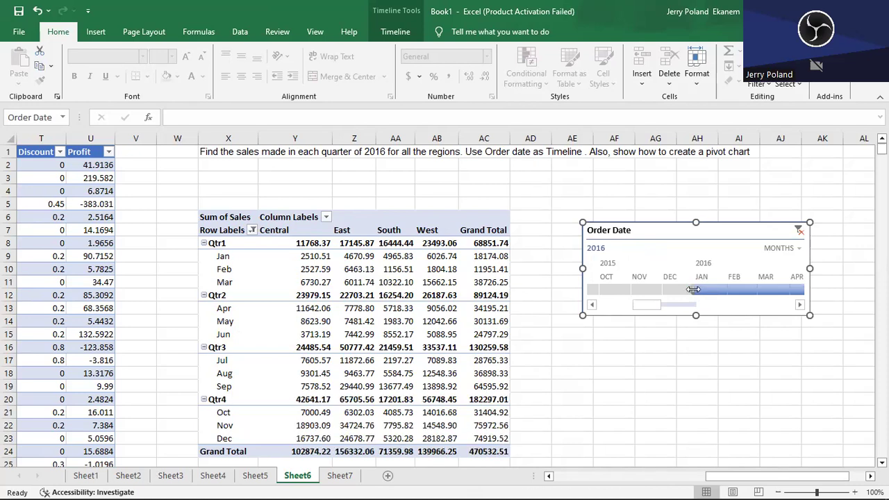
- Place Months above Quarters in the PivotTable rows, and restore Quarters above Months
left_click(328, 335)
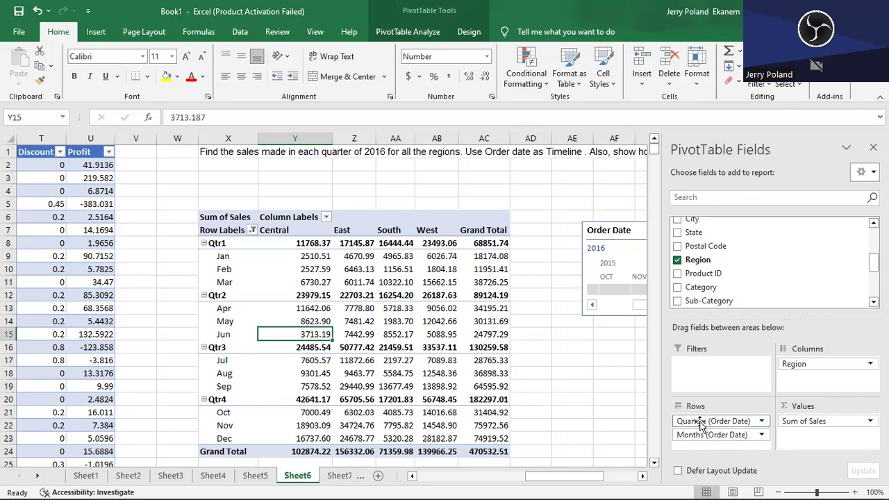
left_click_drag(702, 438, 702, 417)
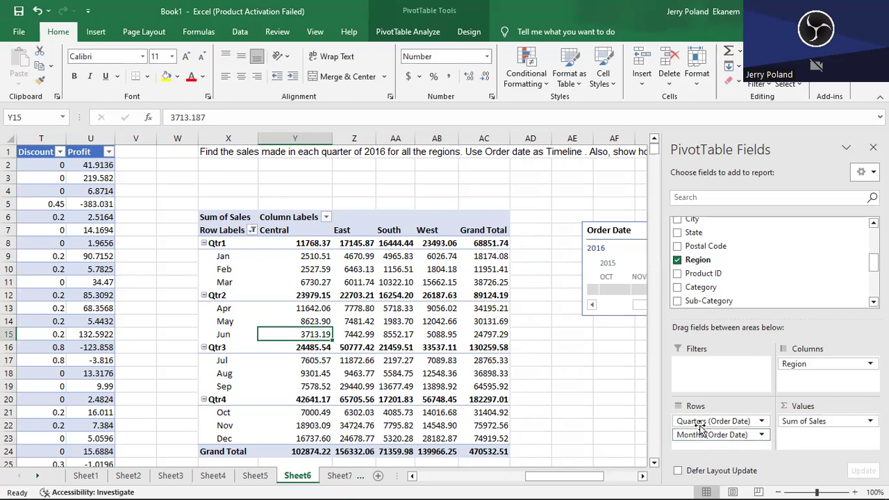
left_click_drag(703, 438, 700, 417)
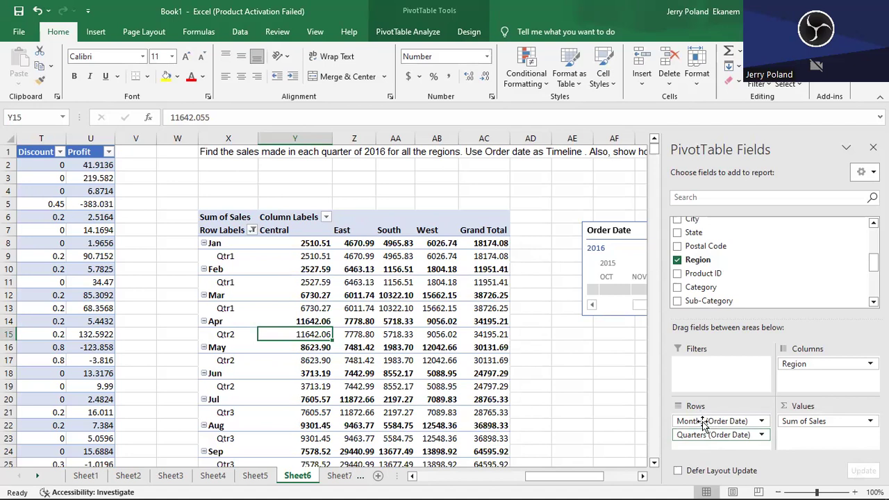
left_click_drag(702, 424, 714, 446)
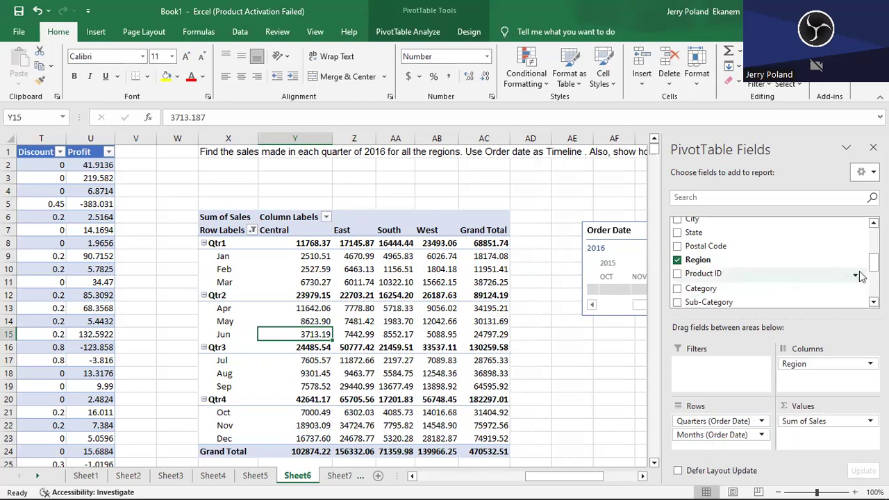
- Add the Years (Order Date) field to the PivotTable rows and place it above Quarters
scroll(771, 261, "down", 3)
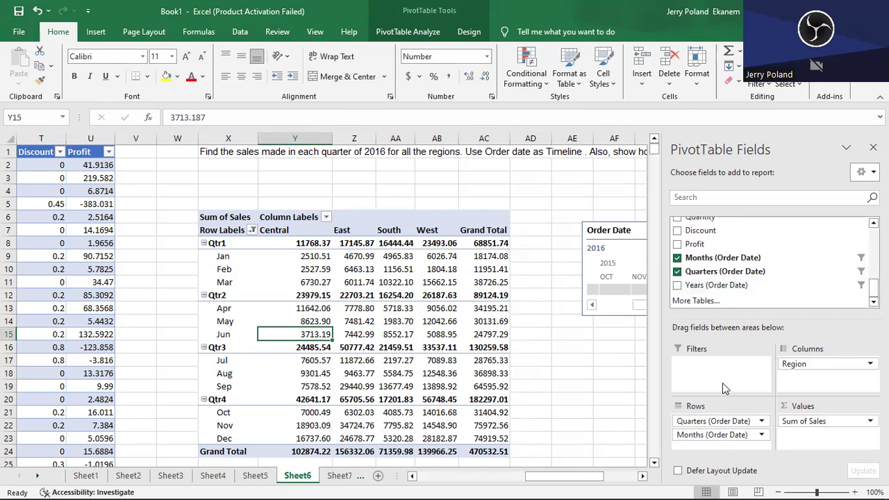
left_click(677, 286)
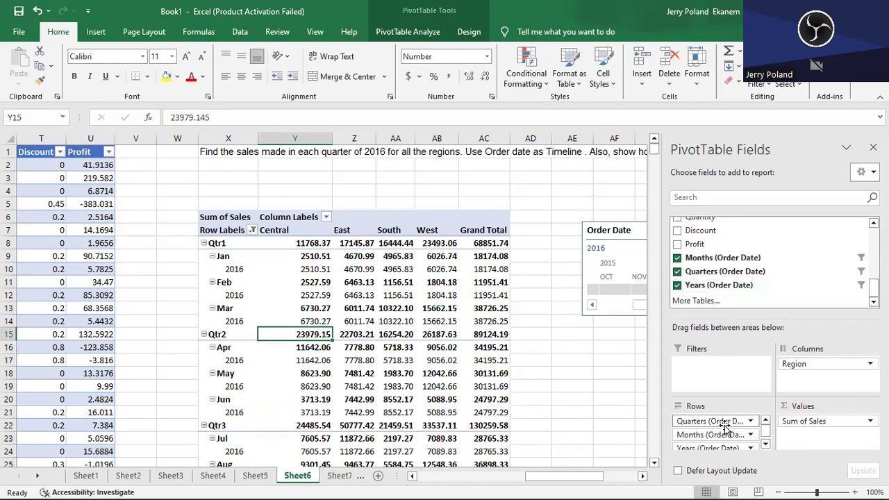
left_click_drag(735, 447, 733, 419)
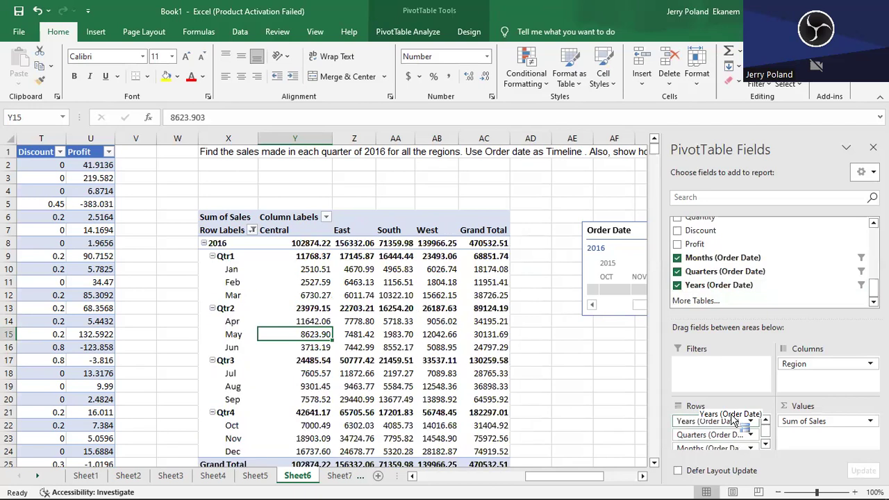
- Collapse the 2016 row group and extend the start of the Order Date timeline range back to August 2015
left_click(204, 244)
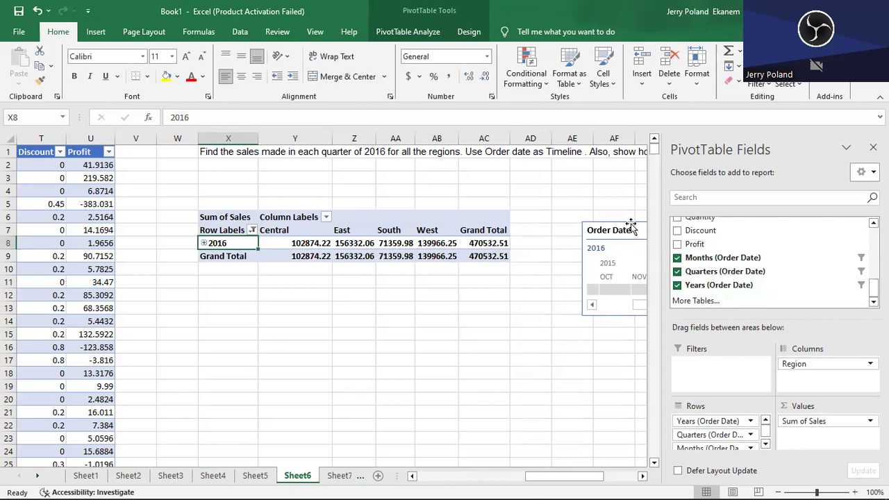
left_click_drag(637, 231, 402, 326)
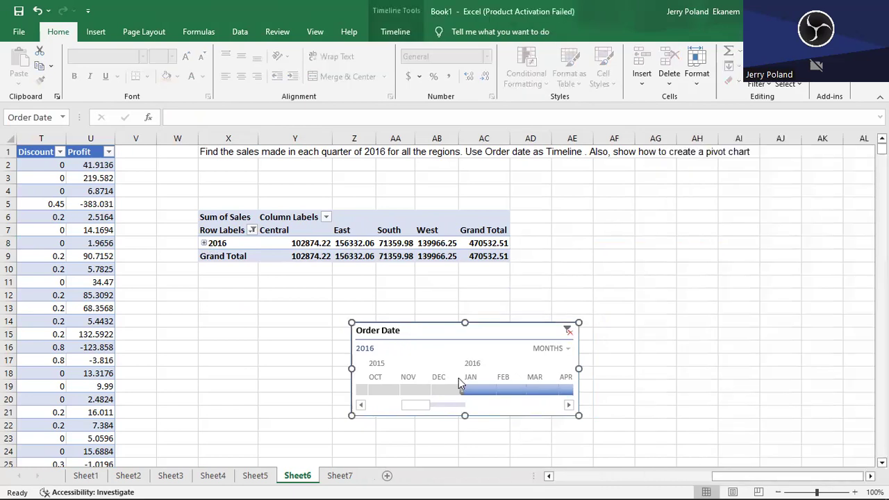
left_click_drag(464, 388, 327, 385)
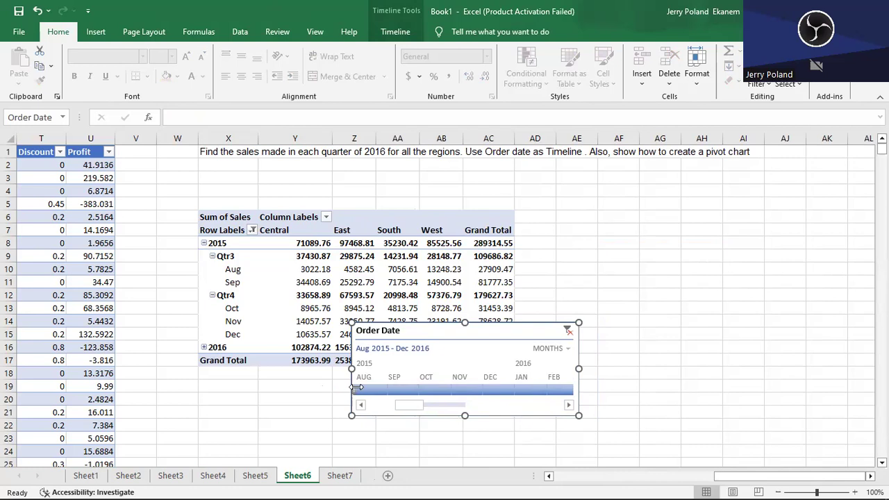
- Reset the timeline range to start in January 2016 and expand the 2016 row group in the PivotTable
left_click_drag(355, 387, 523, 393)
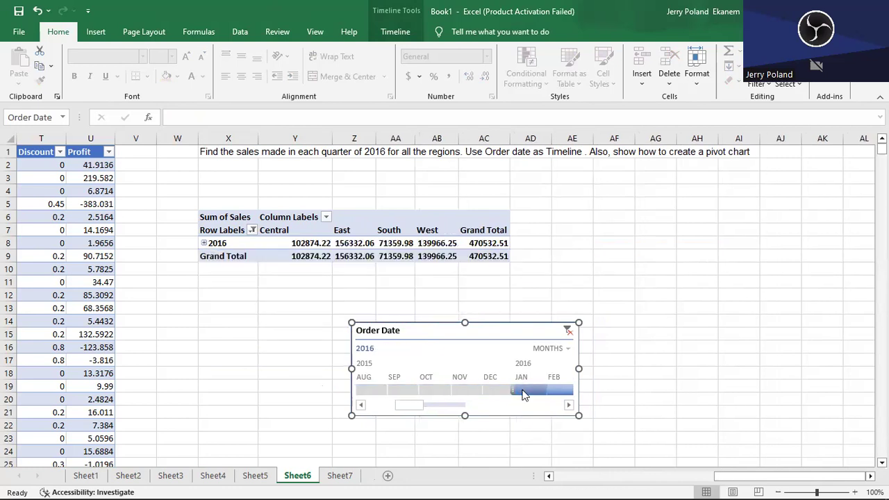
left_click_drag(446, 333, 646, 171)
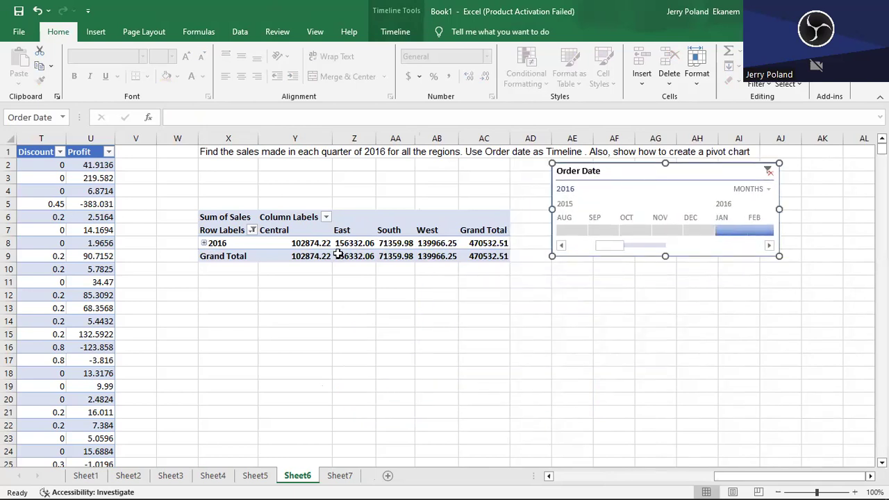
left_click(203, 243)
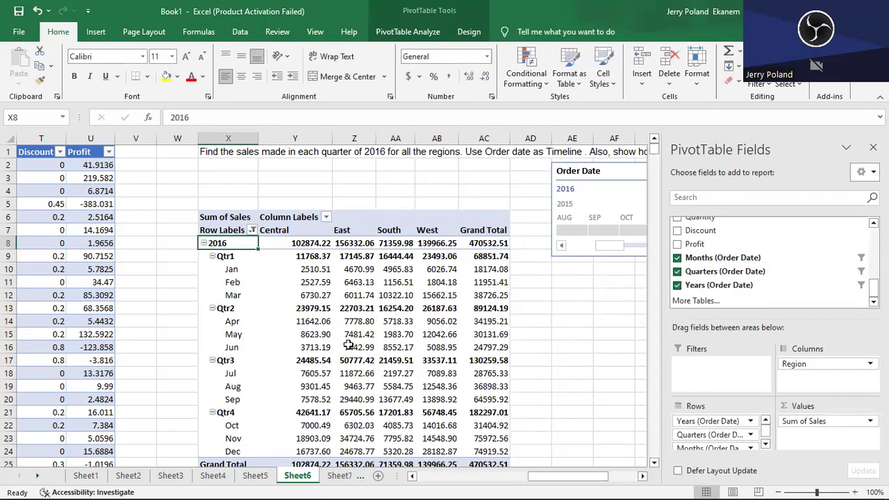
- Place the Order Date timeline clear of the PivotTable, over columns AF to AK at about rows 5 to 11
left_click(765, 443)
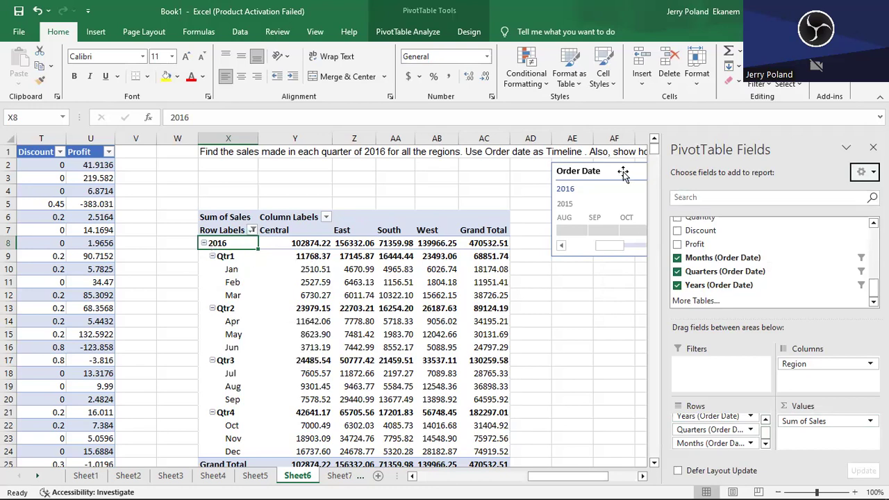
left_click_drag(623, 175, 463, 180)
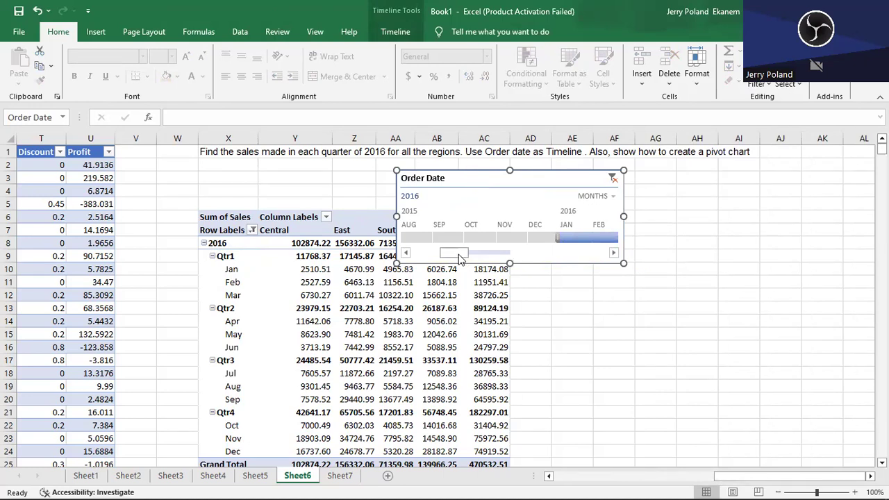
mouse_move(458, 258)
left_mouse_down()
mouse_move(476, 253)
mouse_move(464, 259)
left_mouse_up()
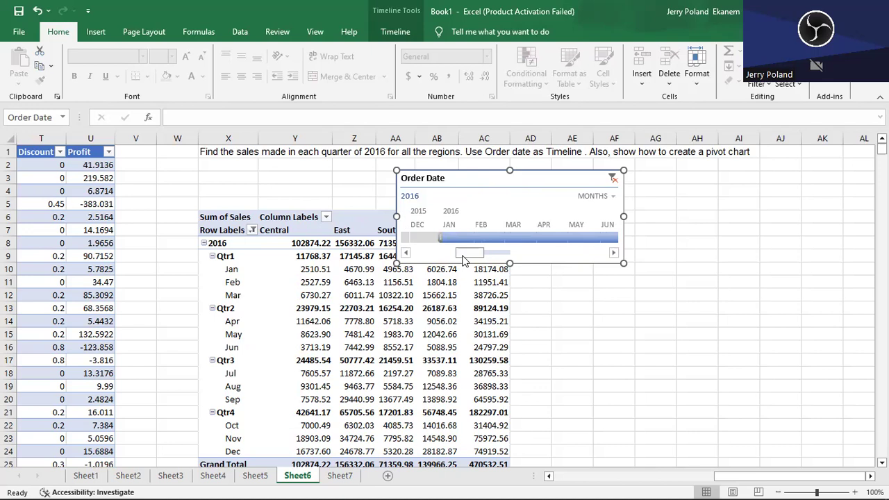
left_click_drag(523, 184, 740, 210)
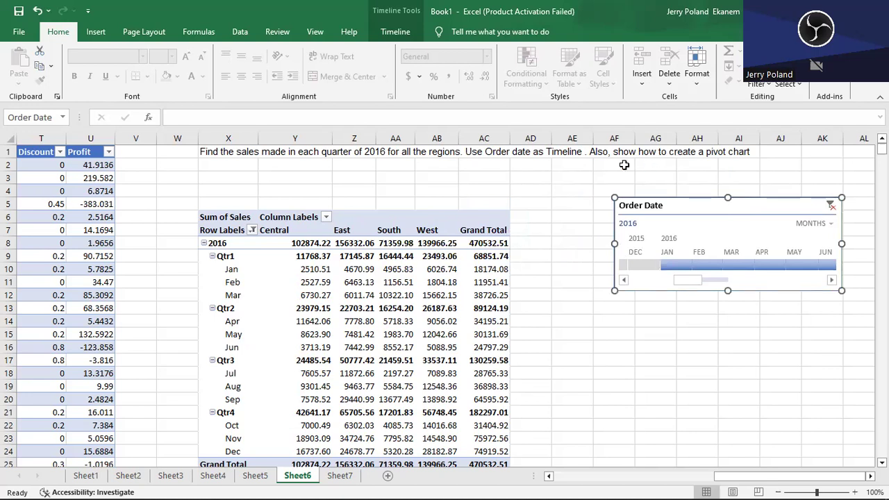
- Preview the line, pie, bar, area and scatter chart types and insert a Line PivotChart of the quarterly sales by region
left_click(326, 290)
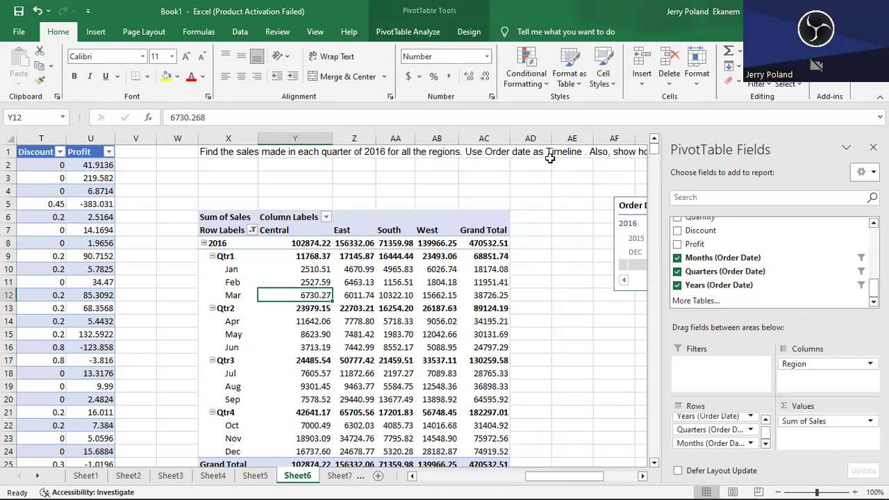
left_click(407, 32)
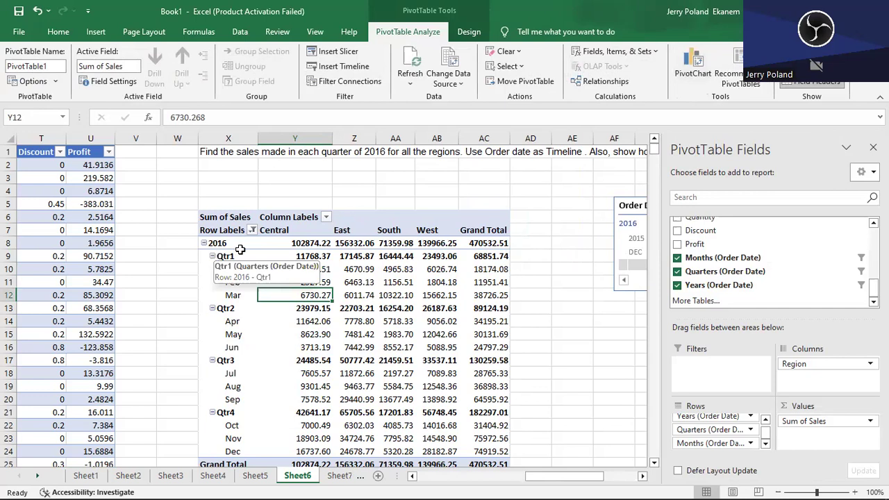
left_click(687, 75)
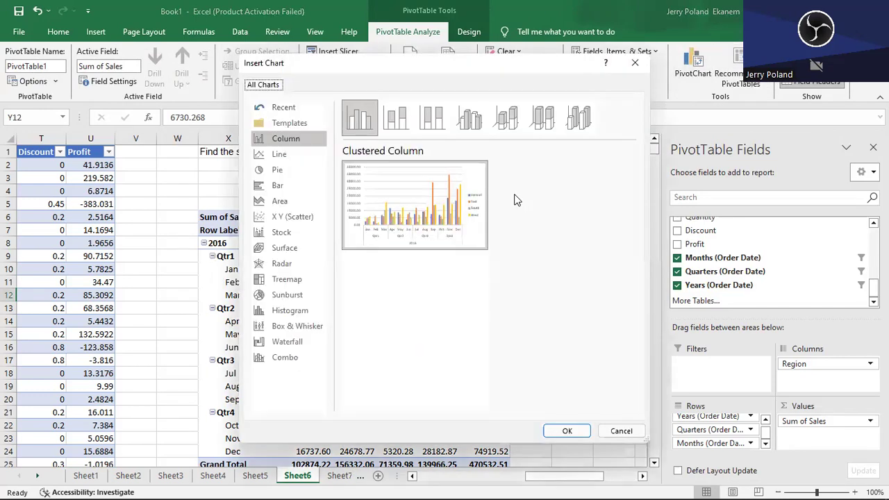
left_click(288, 157)
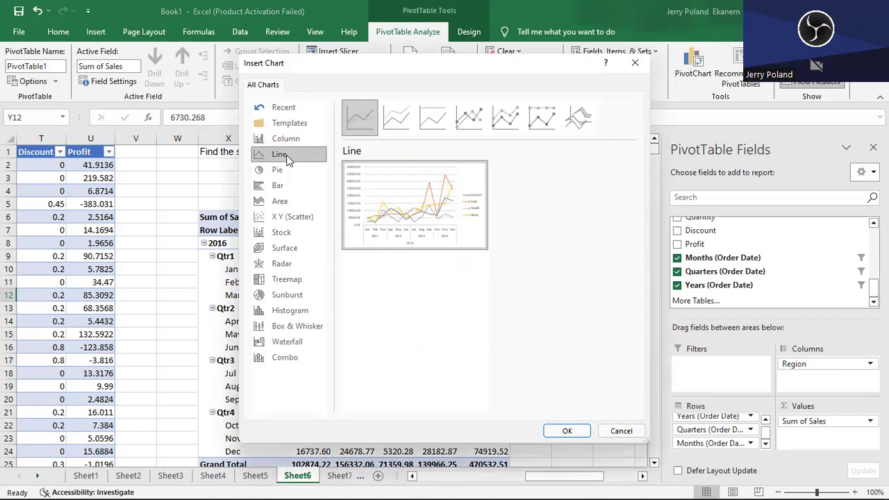
left_click(285, 176)
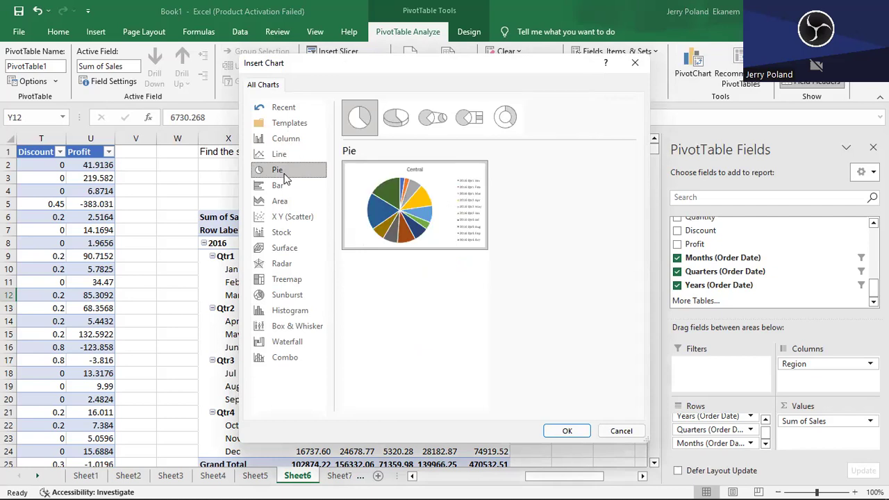
left_click(280, 154)
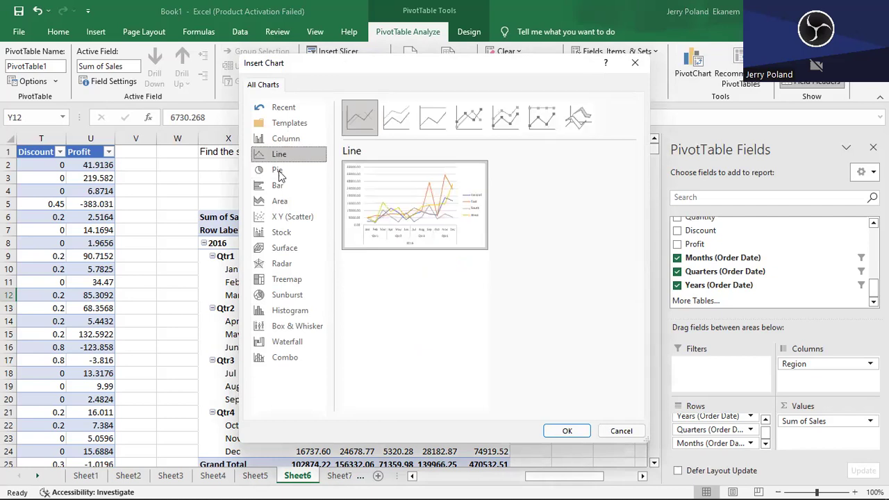
left_click(279, 186)
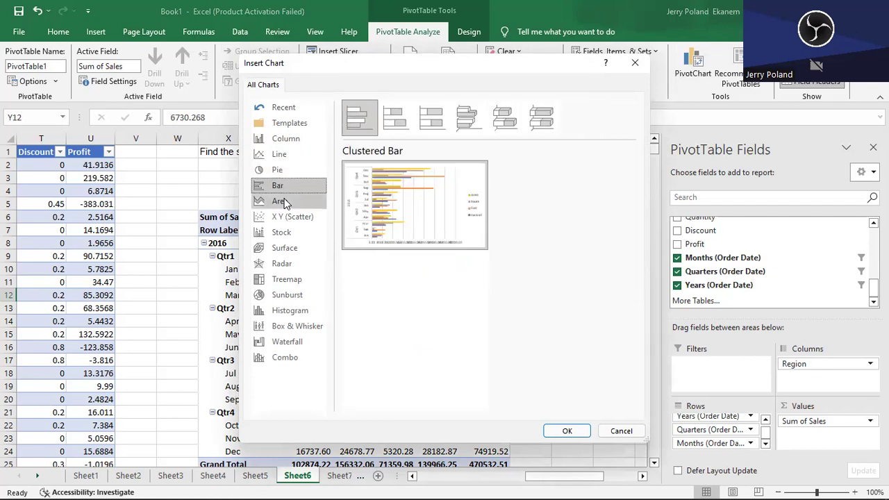
left_click(283, 202)
left_click(287, 216)
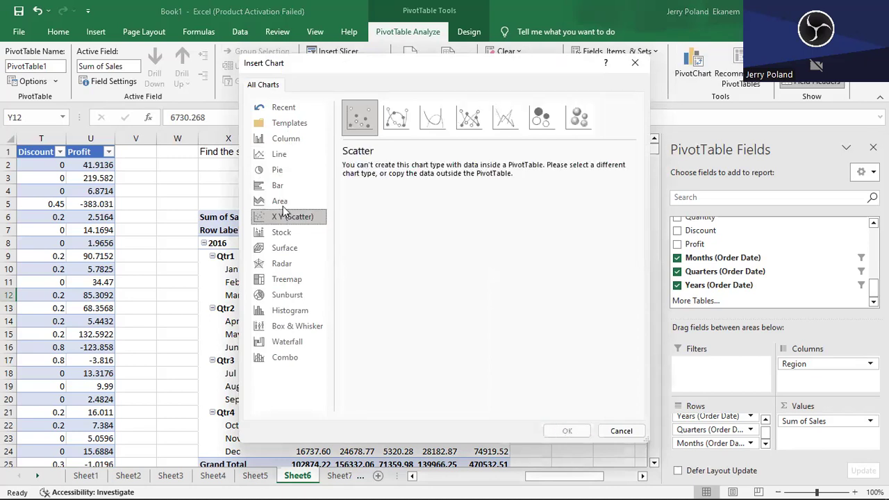
left_click(282, 203)
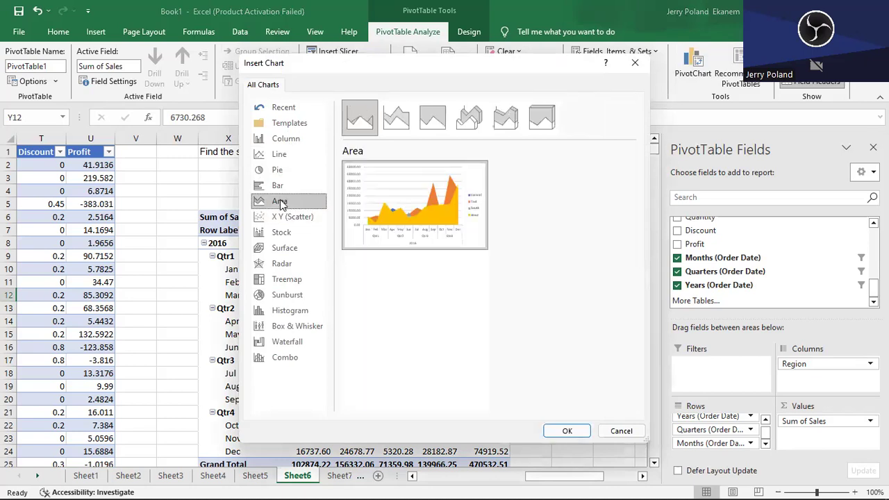
left_click(282, 153)
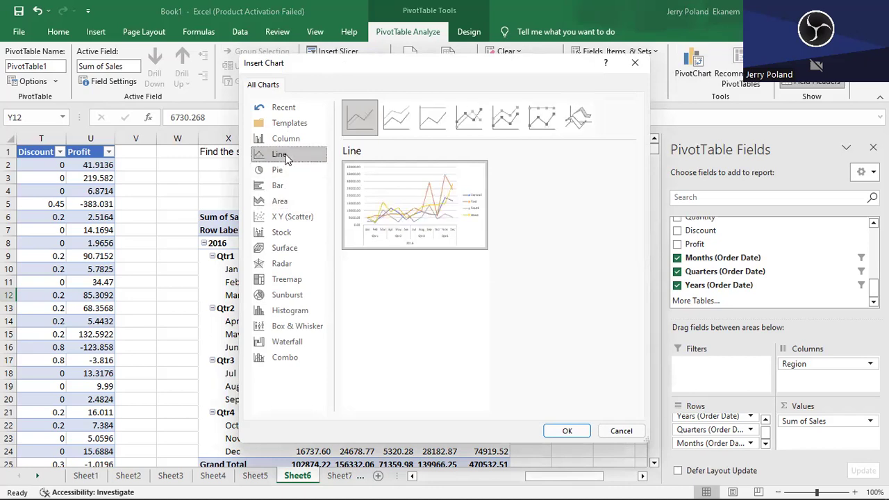
left_click(567, 431)
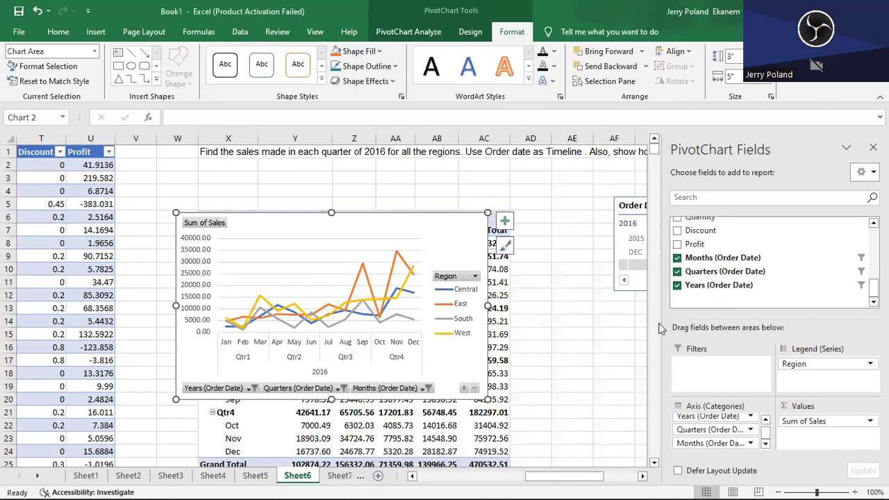
- Move the PivotChart down to about rows 23 to 37 and widen it to about 6.01 inches
mouse_move(406, 223)
left_mouse_down()
mouse_move(500, 351)
mouse_move(523, 344)
mouse_move(530, 354)
left_mouse_up()
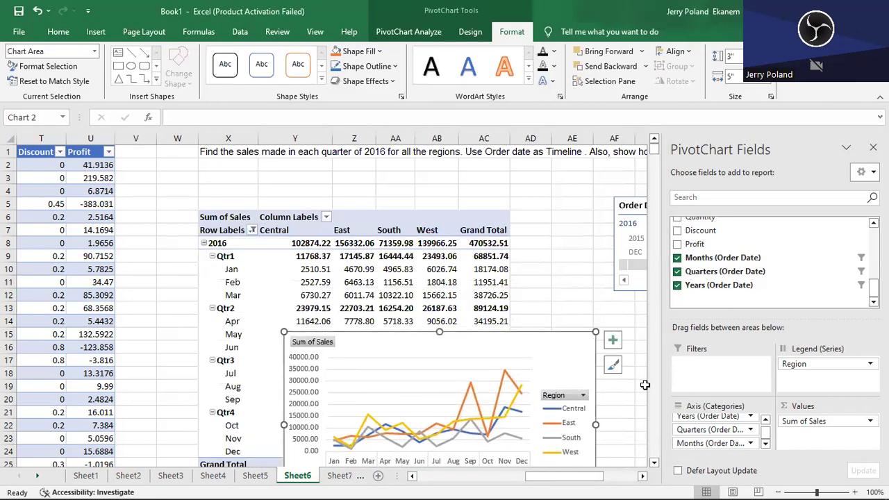
left_click(654, 464)
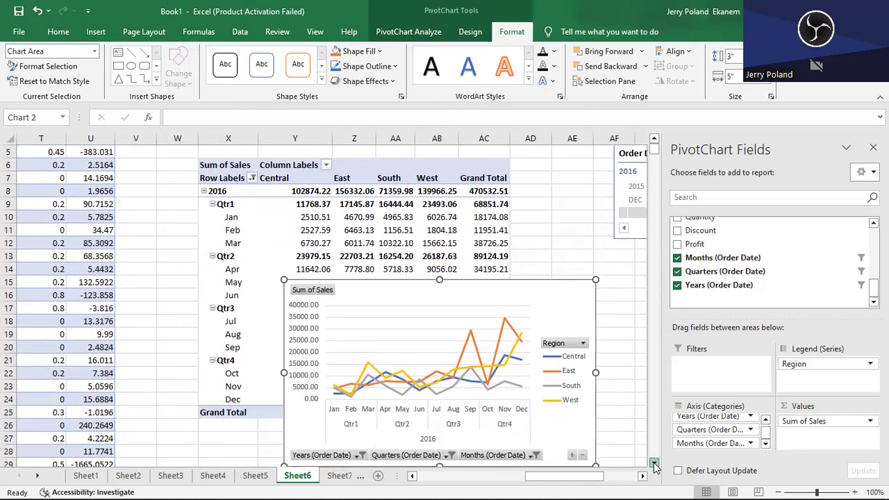
left_click(654, 464)
left_click_drag(452, 189, 383, 294)
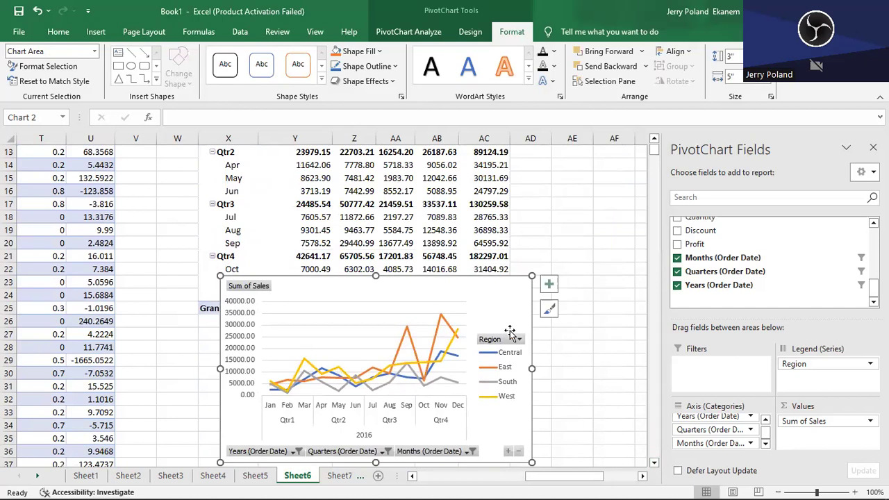
left_click_drag(533, 370, 595, 369)
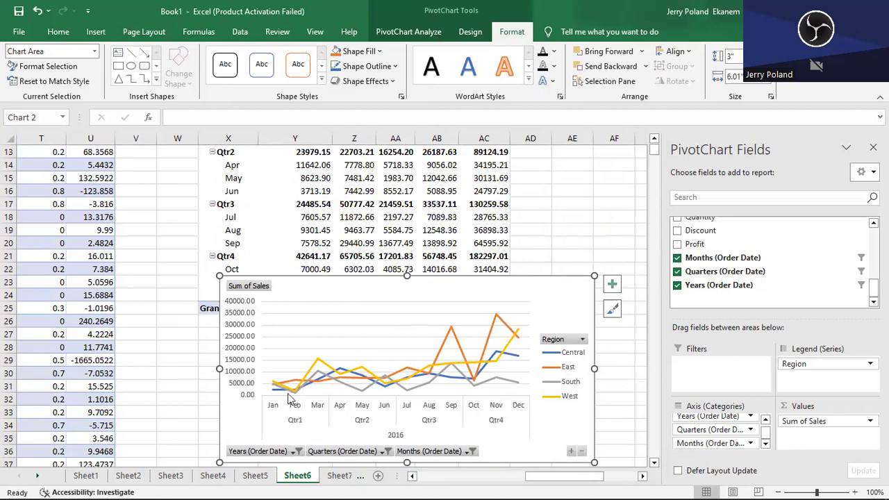
mouse_move(319, 361)
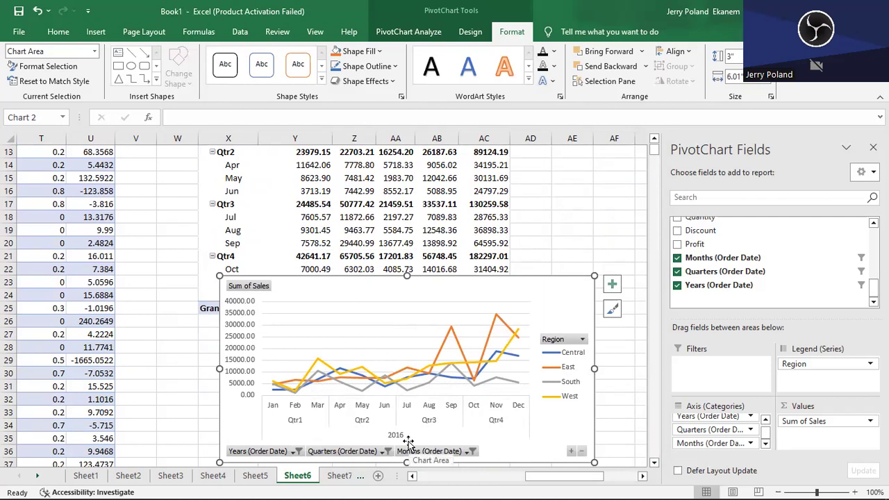
left_click(283, 450)
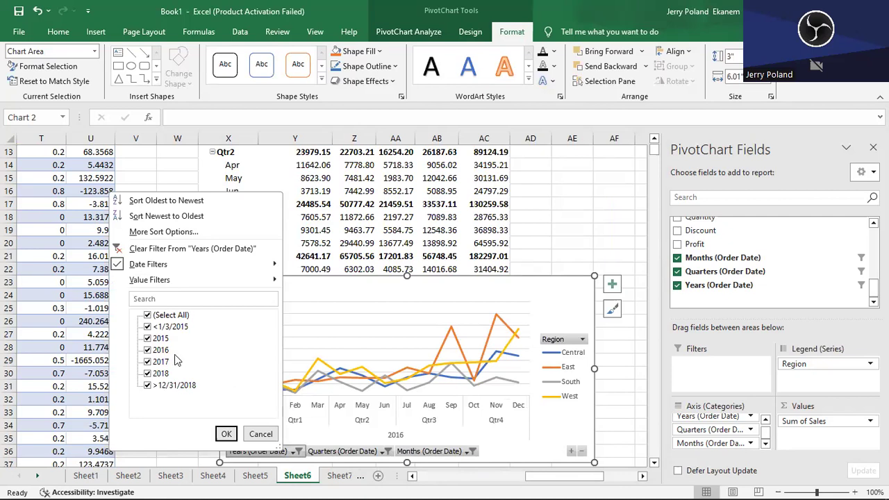
left_click(261, 433)
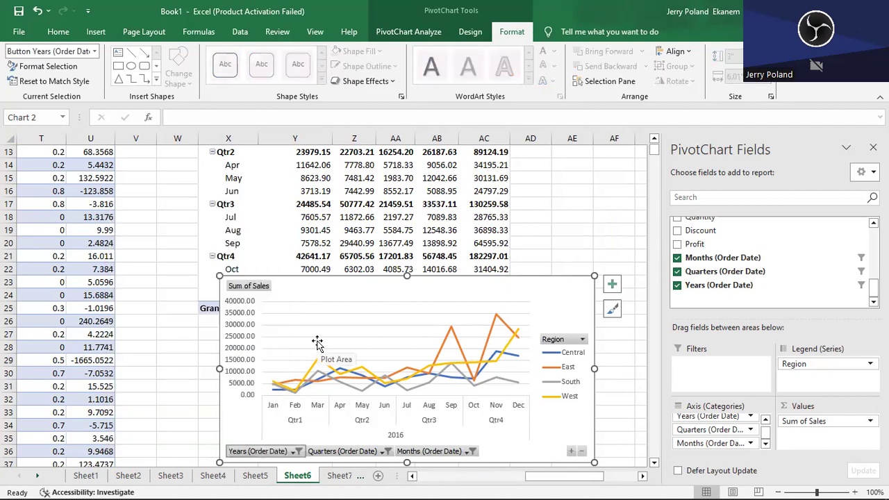
- Open Sheet7 and place the Category field in the columns of its empty PivotTable
left_click(339, 476)
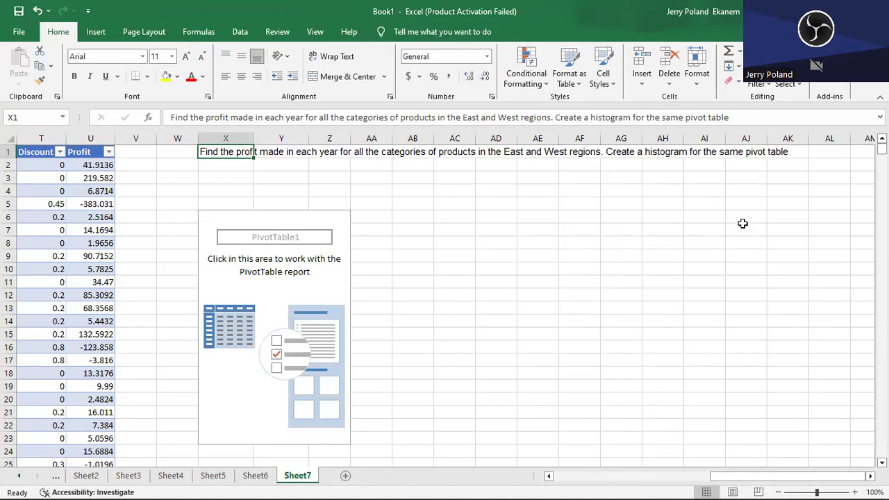
left_click(296, 226)
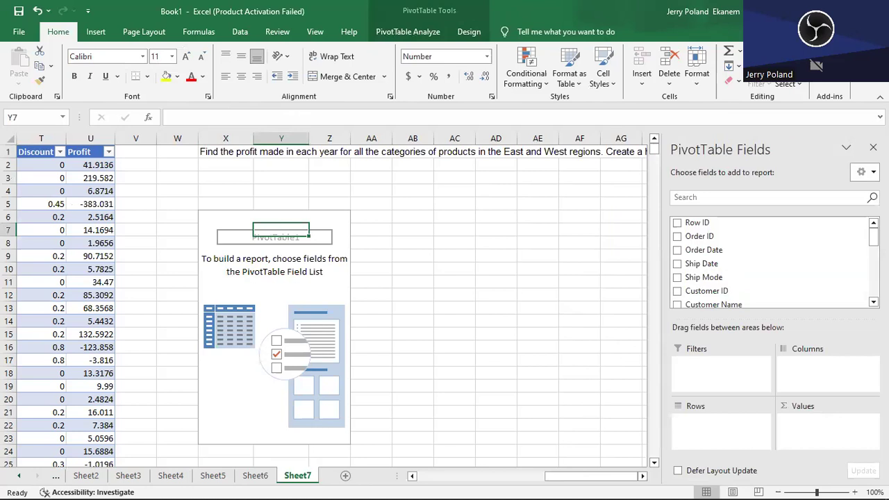
left_click_drag(874, 238, 874, 268)
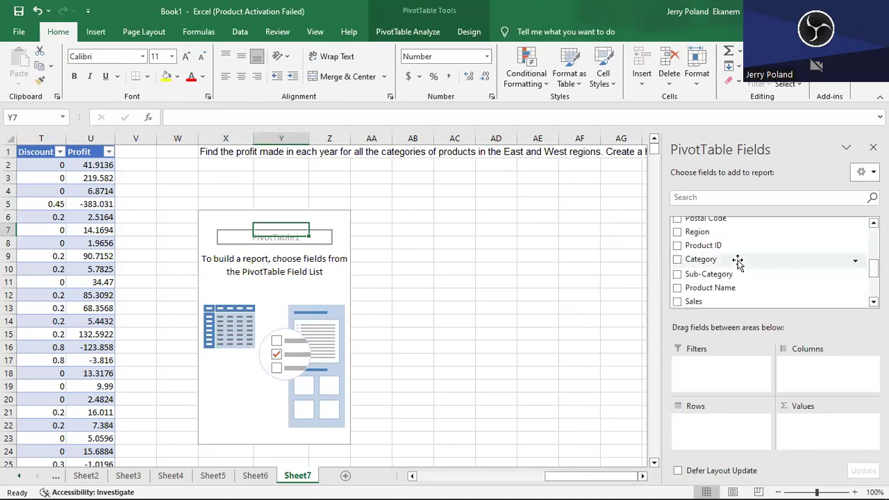
left_click_drag(687, 261, 809, 376)
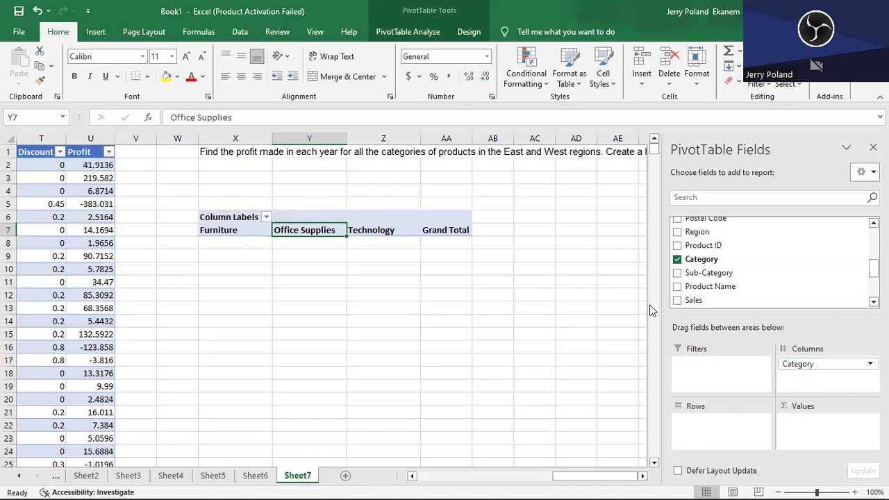
- Add Profit as the summed value and the order-date years as the rows of the PivotTable
left_click(873, 301)
left_click(873, 301)
left_click(873, 302)
left_click(873, 301)
left_click(677, 279)
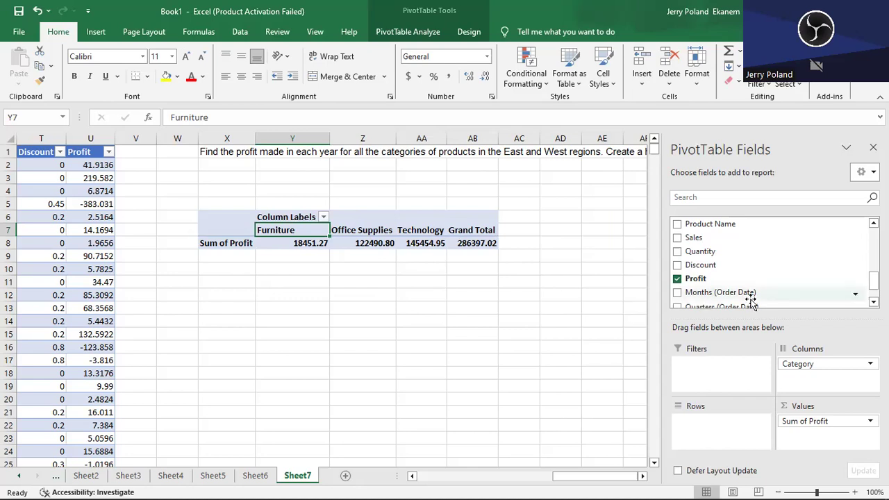
scroll(737, 287, "down", 3)
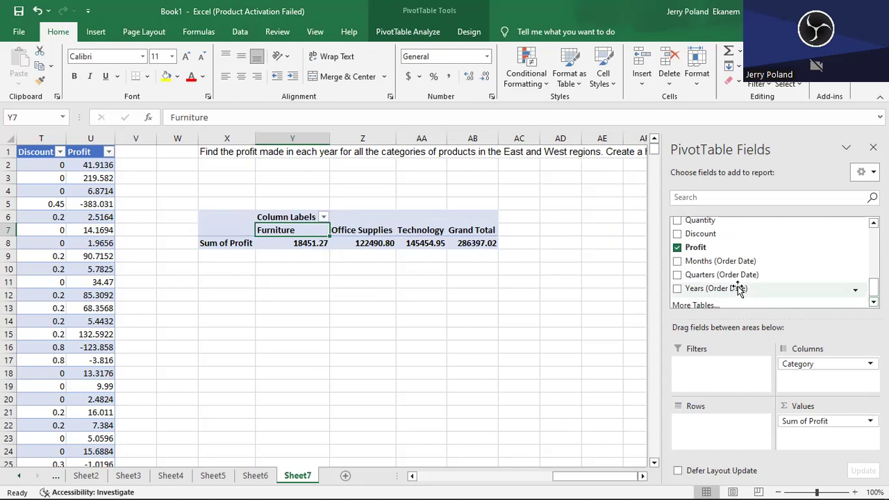
left_click_drag(738, 285, 713, 418)
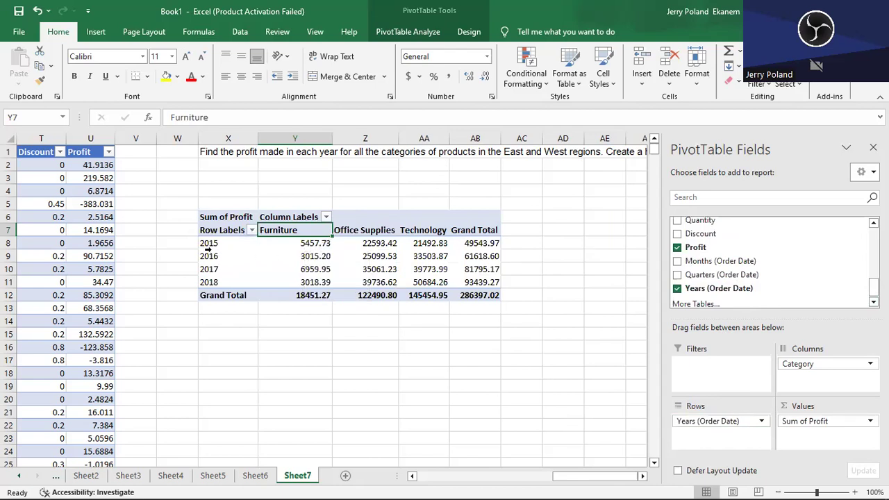
- Add Region as the PivotTable's report filter and restrict it to the East and West regions
mouse_move(378, 243)
mouse_move(441, 265)
scroll(757, 276, "up", 3)
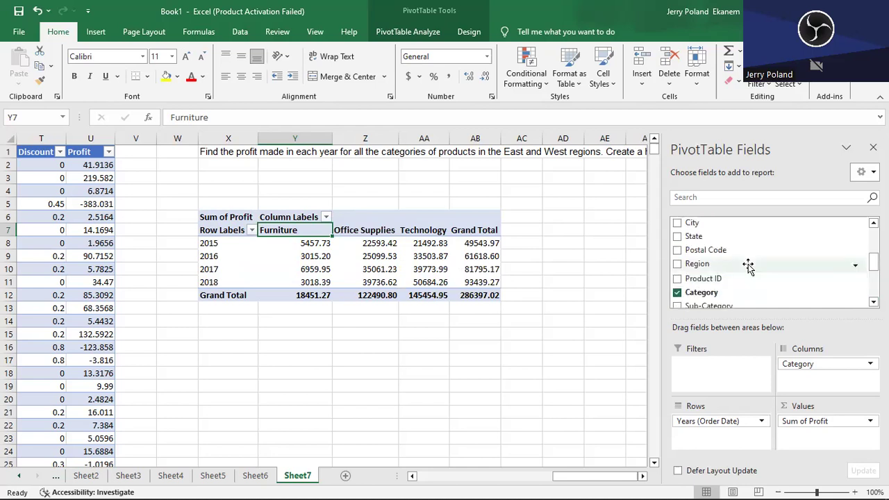
left_click_drag(697, 268, 702, 373)
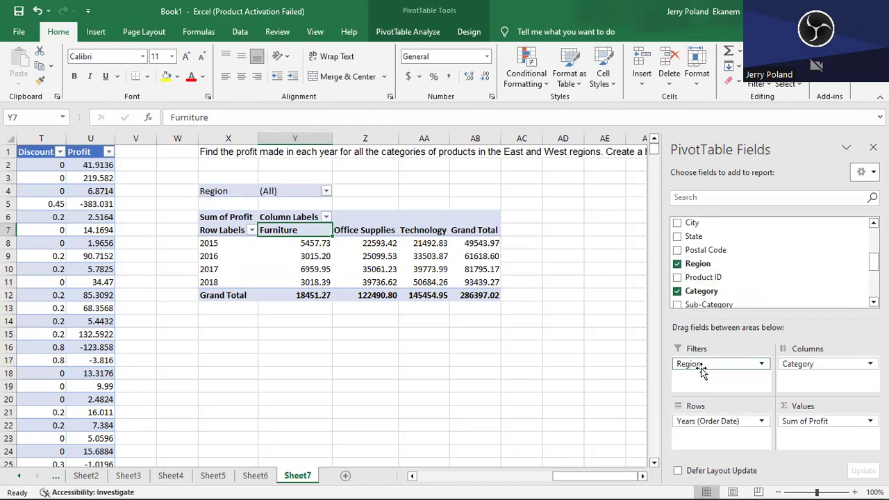
left_click(327, 190)
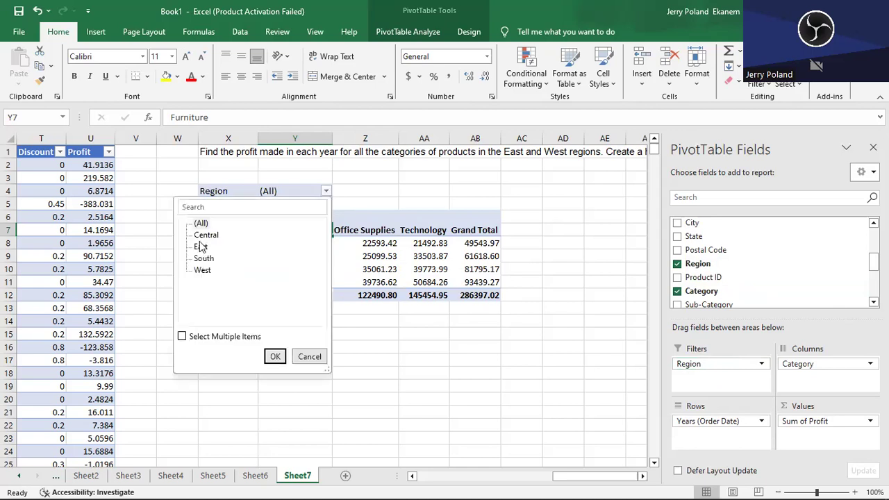
left_click(201, 247)
left_click(182, 336)
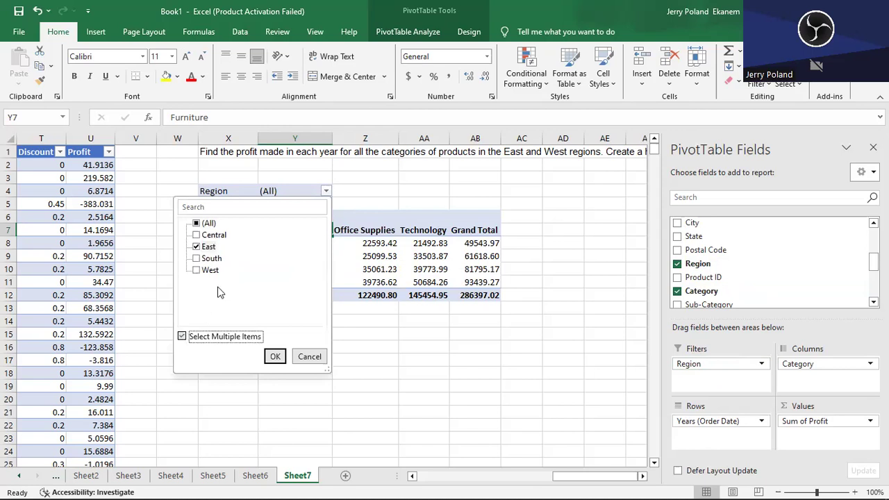
left_click(197, 271)
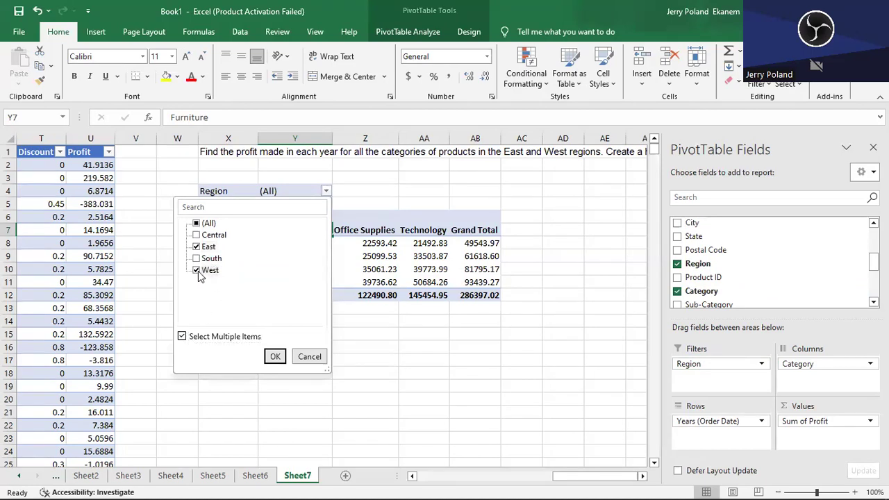
left_click(275, 356)
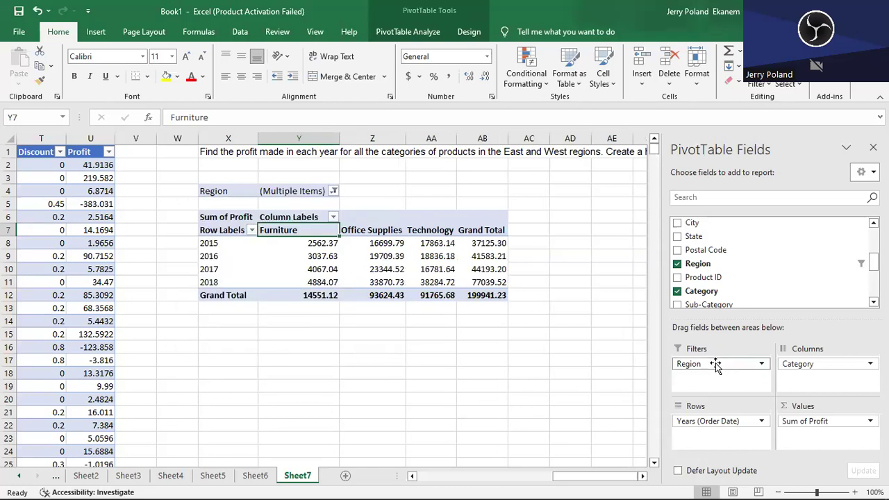
- Remove Region from the PivotTable's report filters and insert a Region slicer instead
left_click_drag(716, 366, 558, 337)
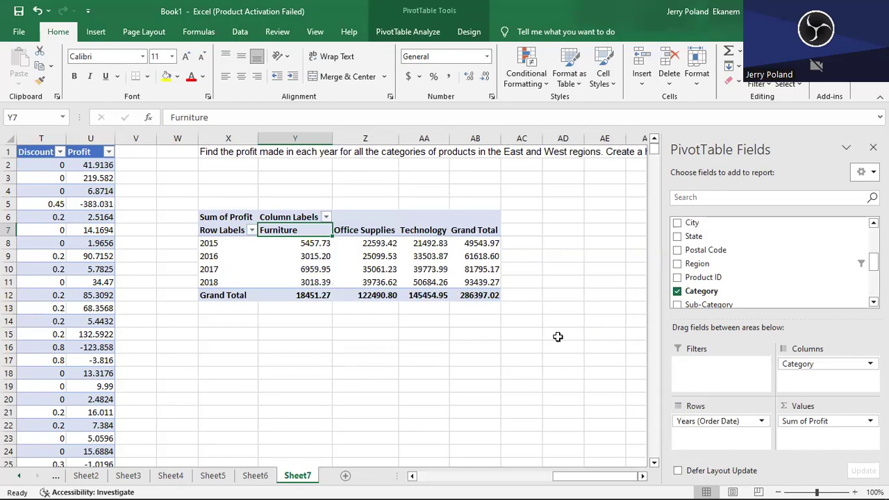
left_click(401, 31)
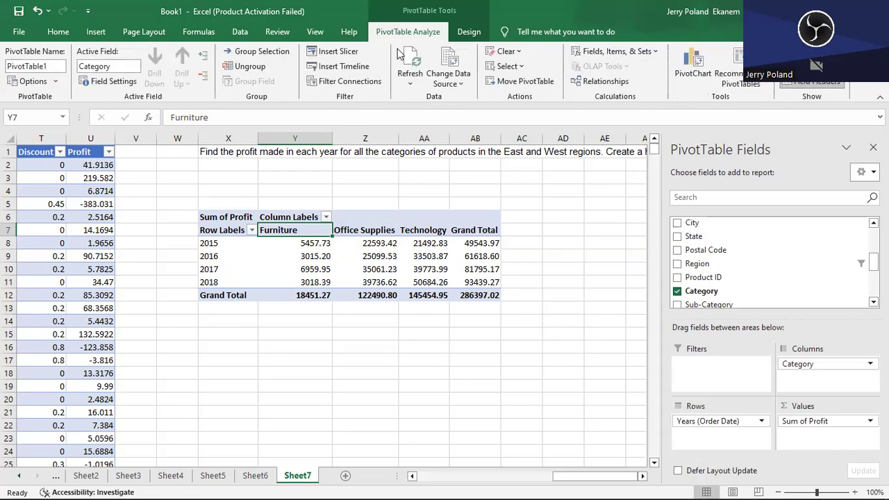
left_click(341, 56)
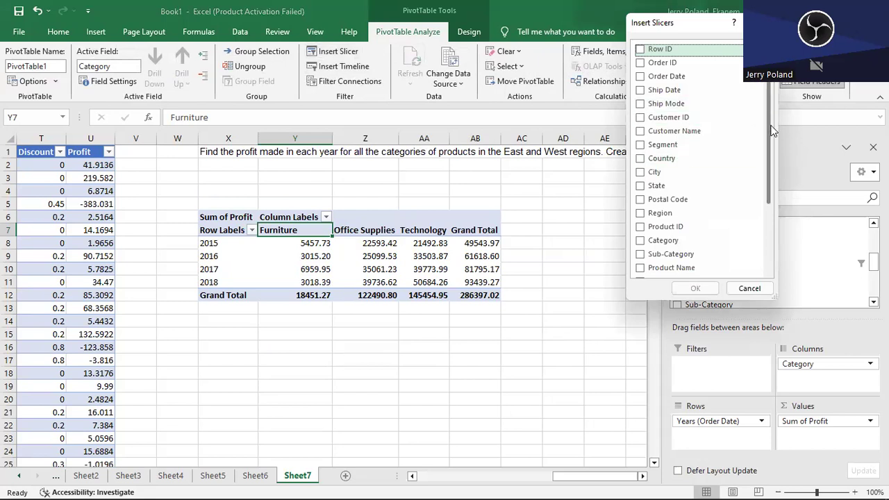
scroll(771, 131, "down", 2)
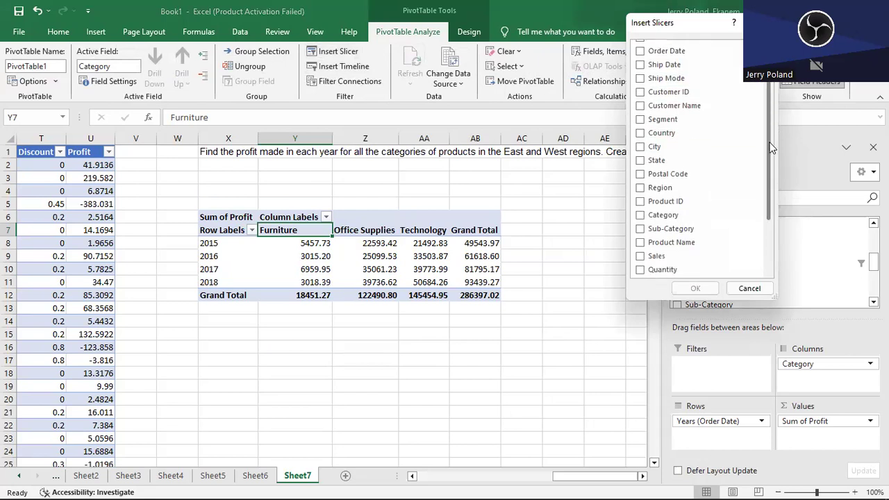
left_click(663, 189)
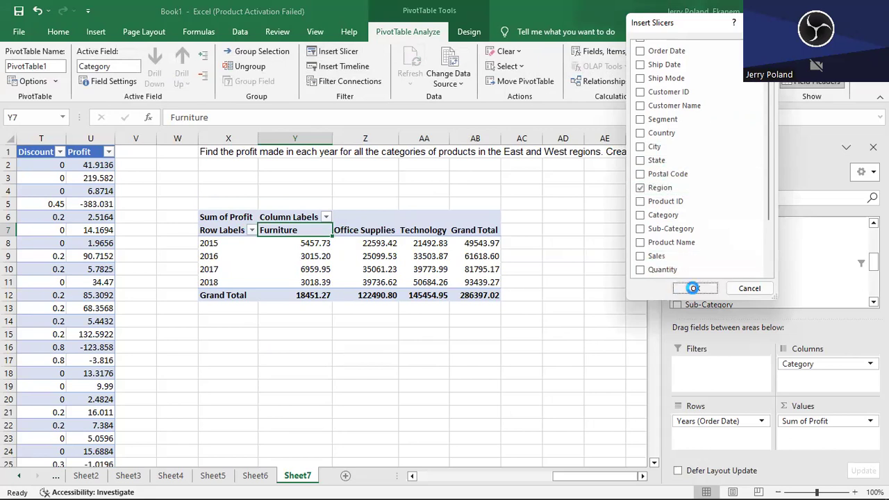
left_click(695, 289)
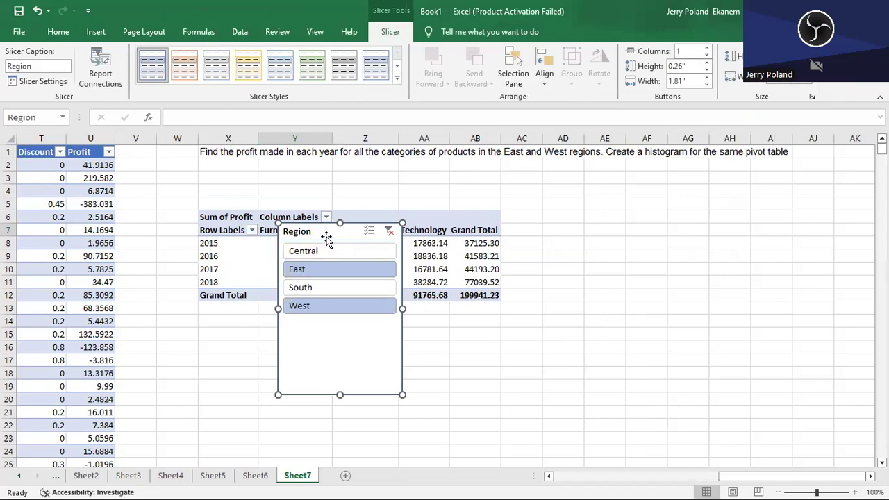
- Move the Region slicer over columns U to W at about rows 12 to 24, trying the East and South filters along the way
left_click_drag(326, 237, 752, 203)
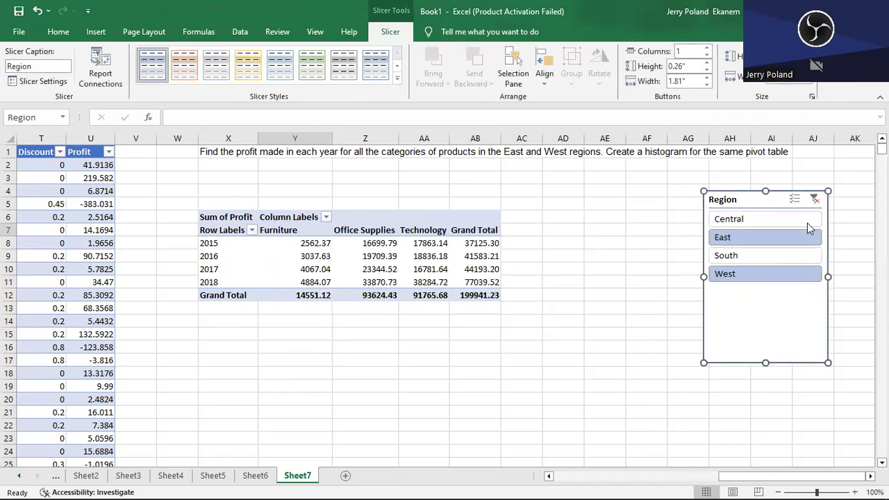
left_click(259, 244)
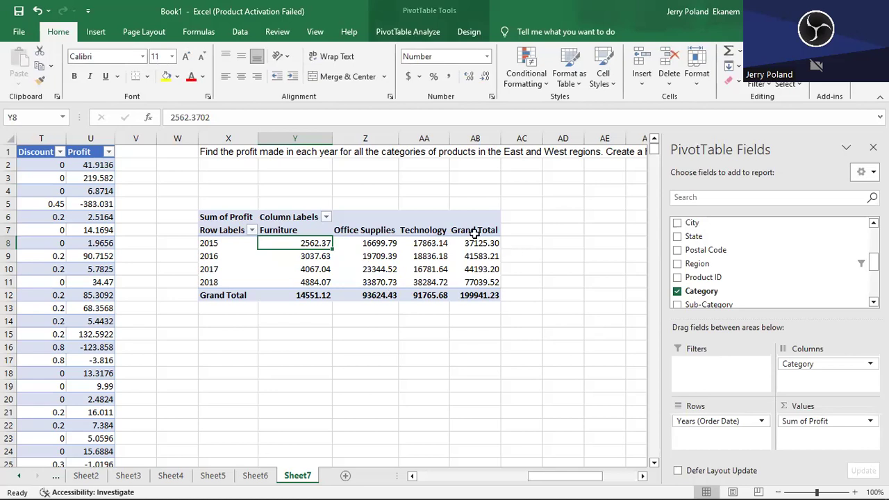
left_click(572, 234)
left_click_drag(729, 199, 578, 201)
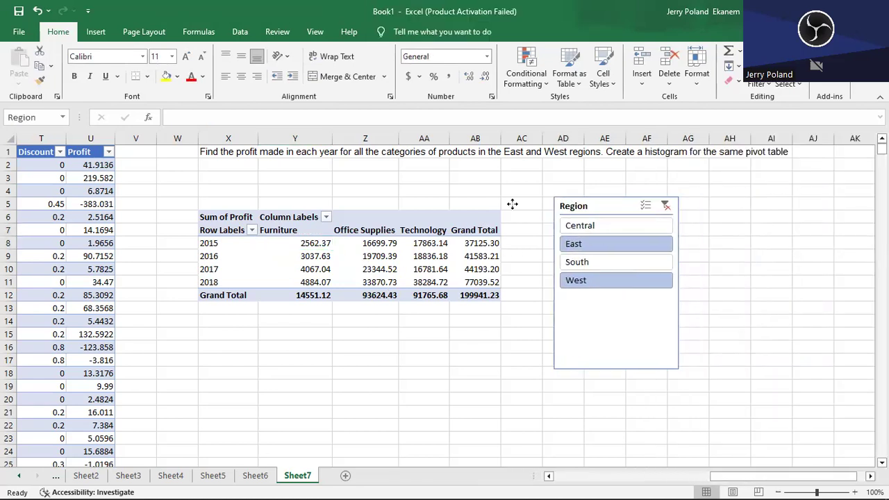
left_click_drag(610, 203, 551, 213)
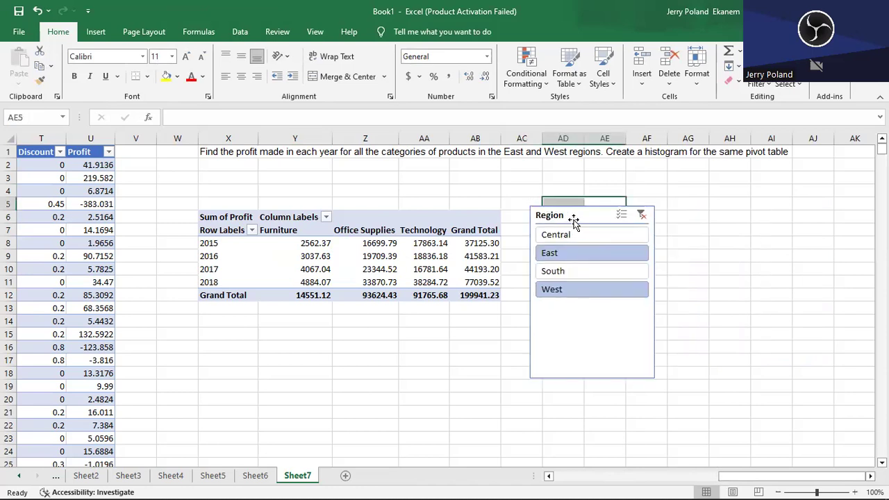
left_click(579, 217)
left_click_drag(579, 217, 154, 250)
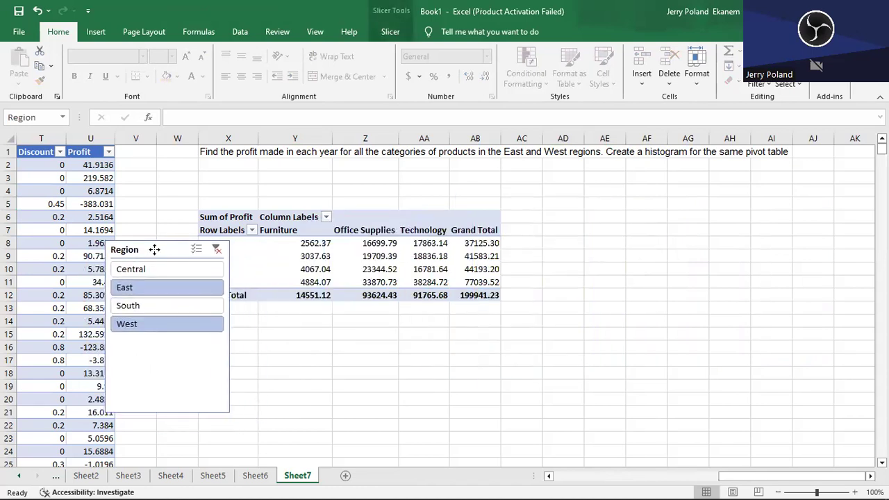
left_click(154, 290)
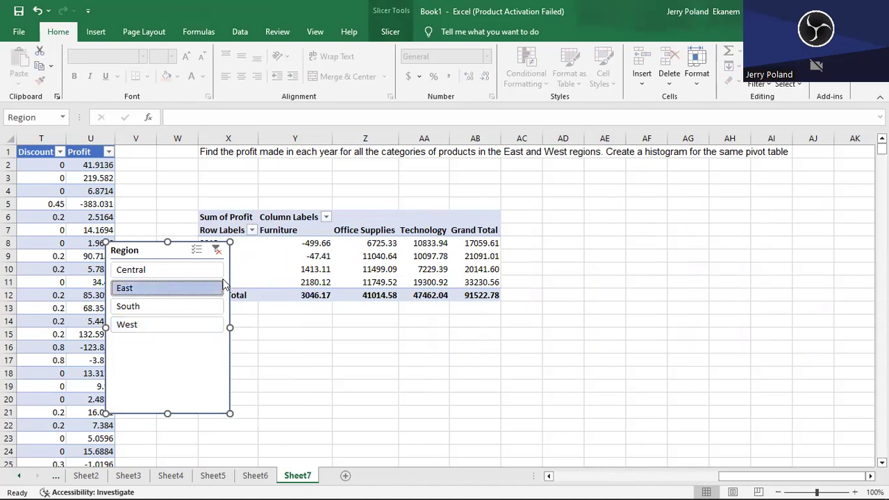
left_click(172, 306)
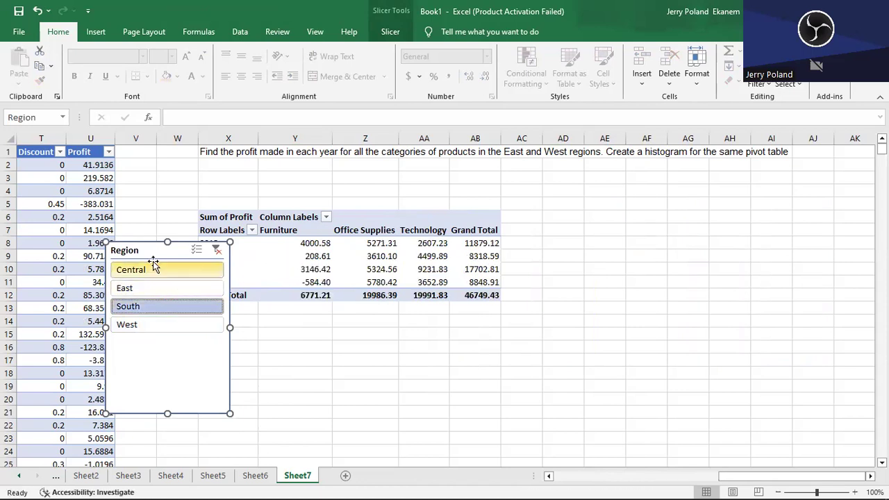
left_click_drag(148, 251, 113, 297)
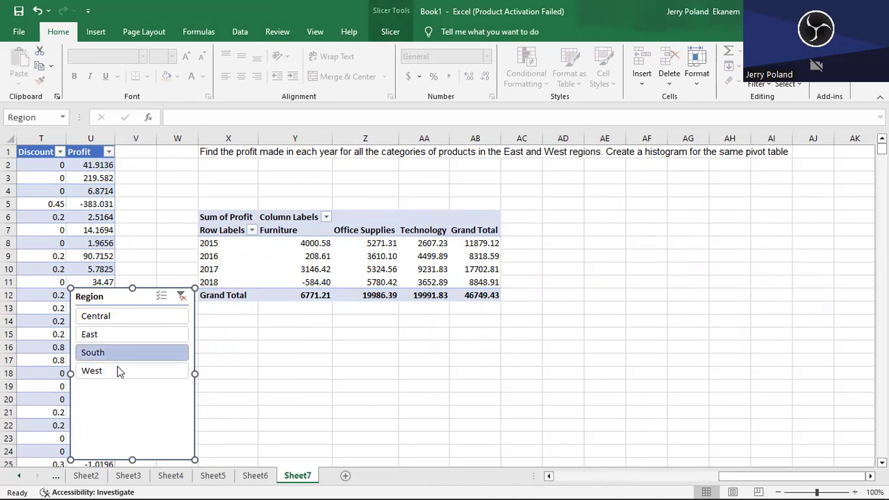
- Try the West and Central regions in the slicer, and finish with East and West selected together
left_click(119, 371)
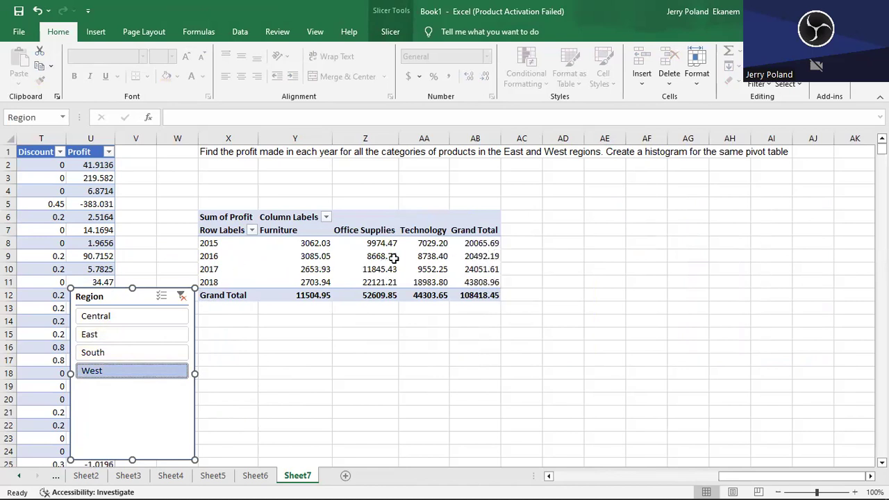
left_click(113, 317)
left_click(116, 334)
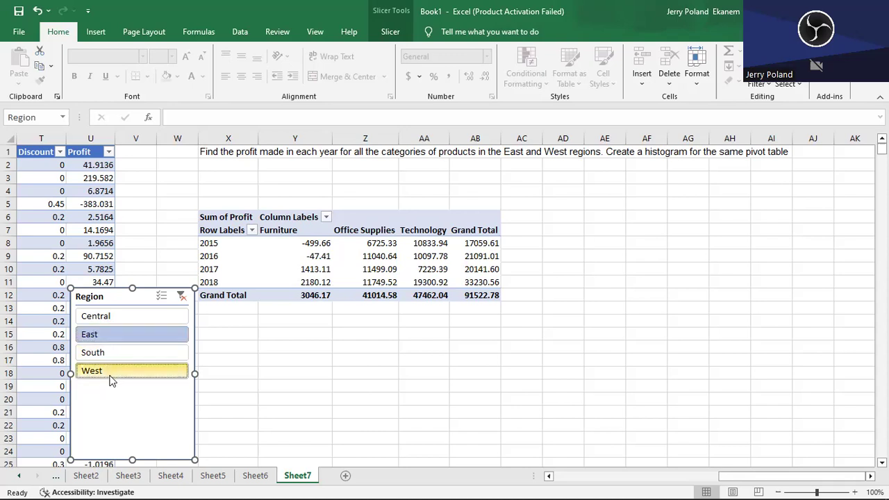
left_click(134, 371, "ctrl")
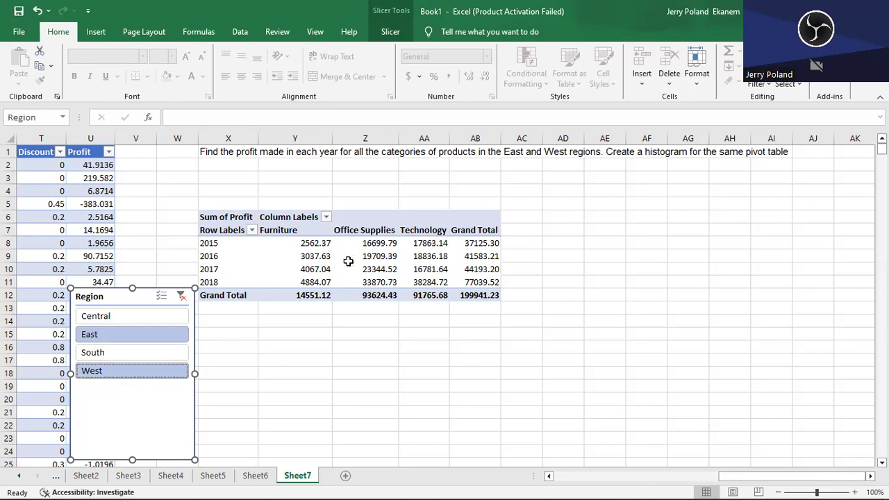
left_click(323, 267)
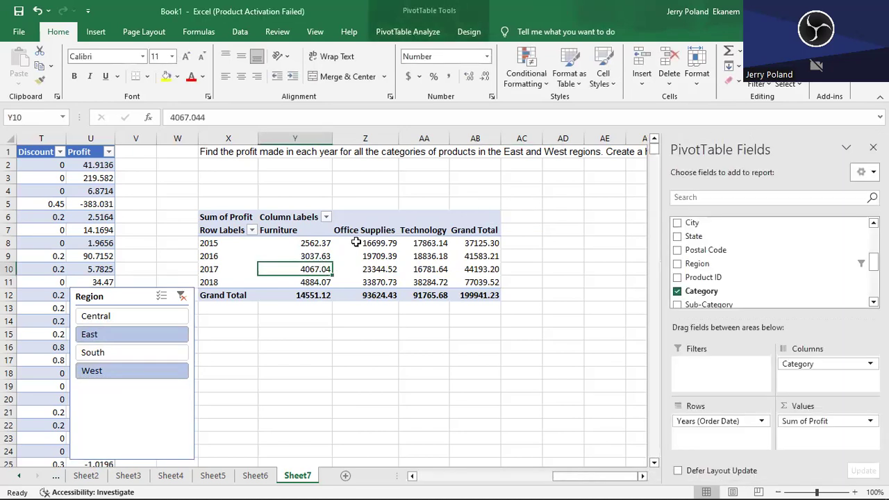
left_click(408, 31)
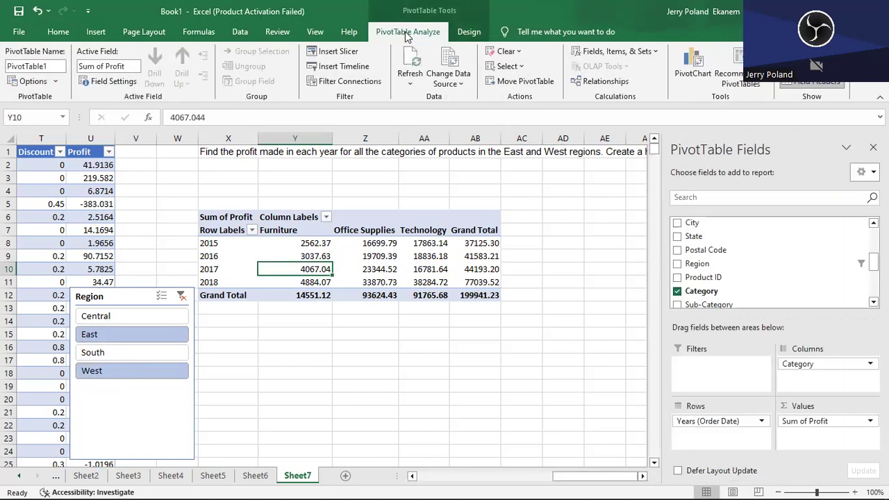
left_click(696, 64)
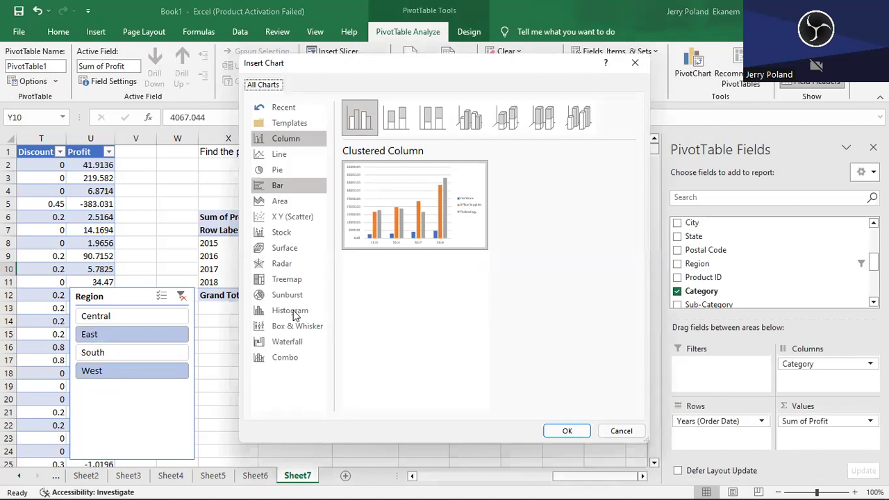
left_click(294, 314)
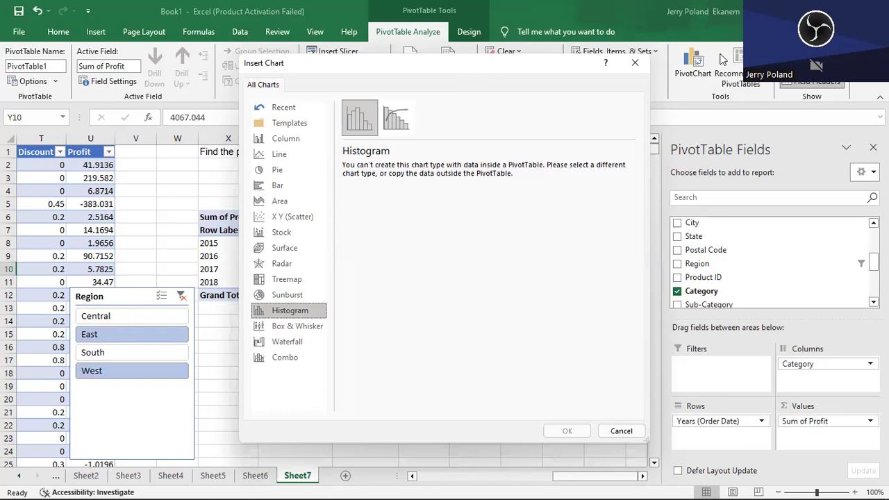
left_click_drag(446, 61, 723, 78)
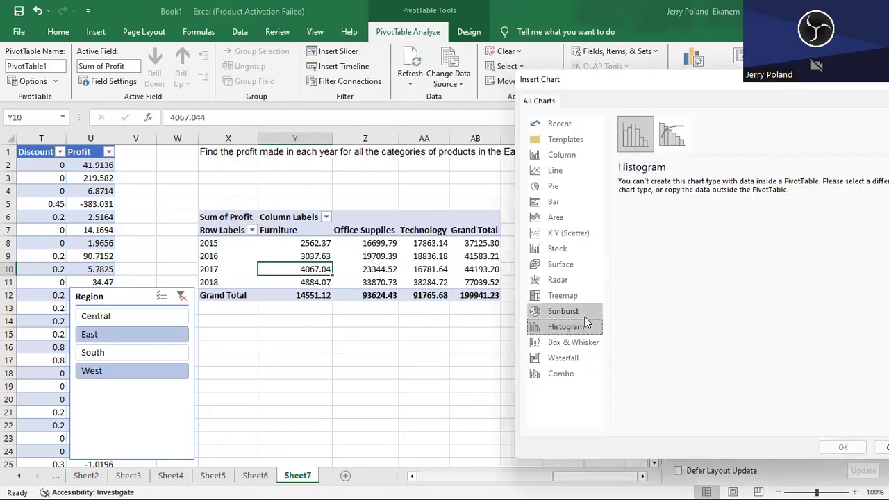
left_click(573, 313)
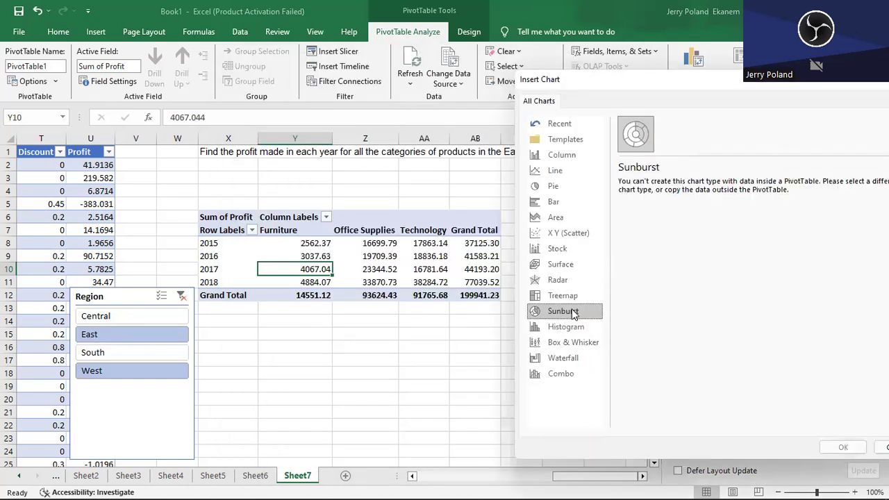
left_click(554, 205)
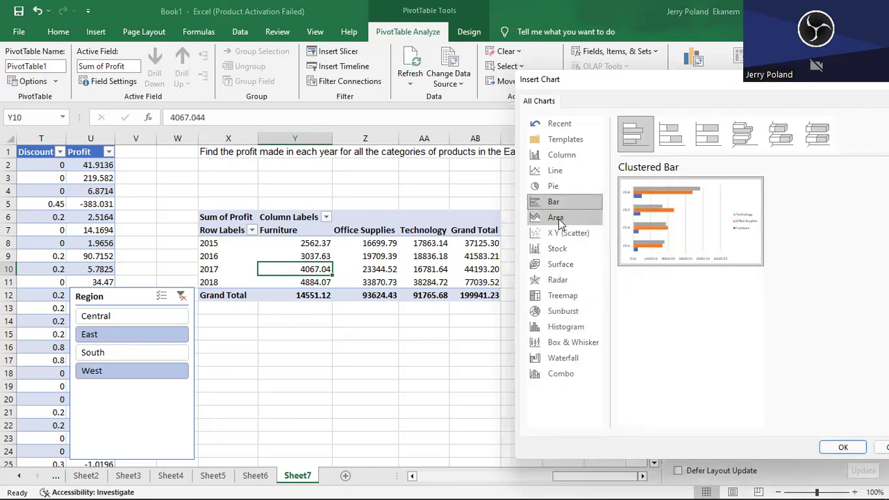
left_click(560, 175)
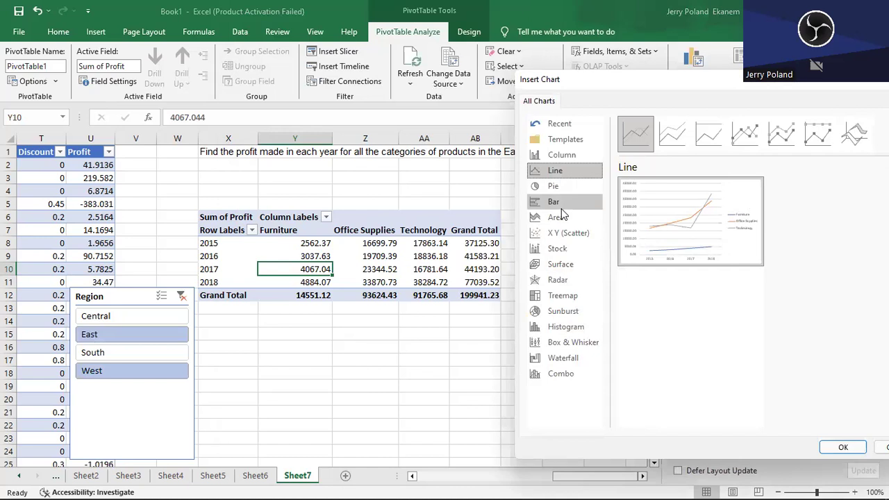
left_click(571, 342)
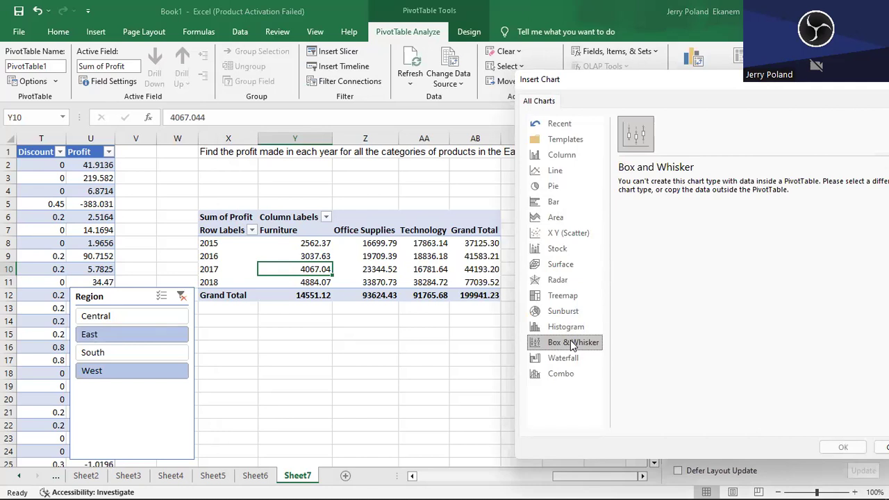
left_click(569, 358)
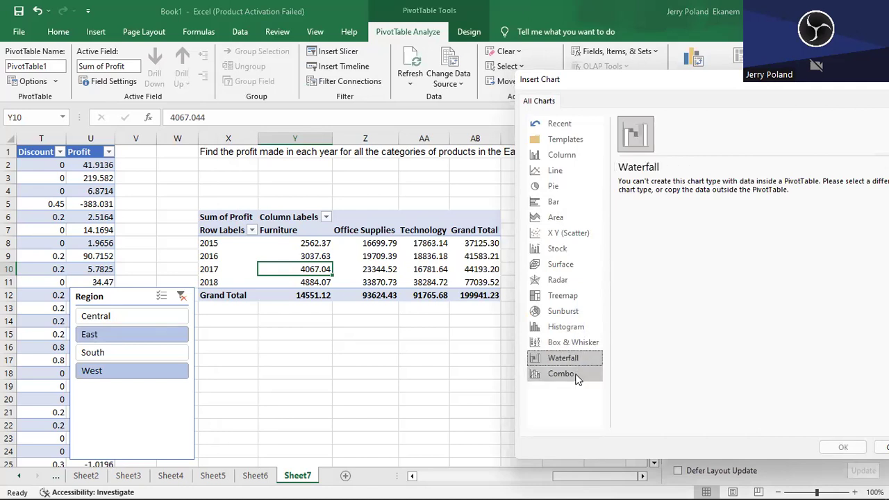
left_click(575, 377)
left_click(574, 340)
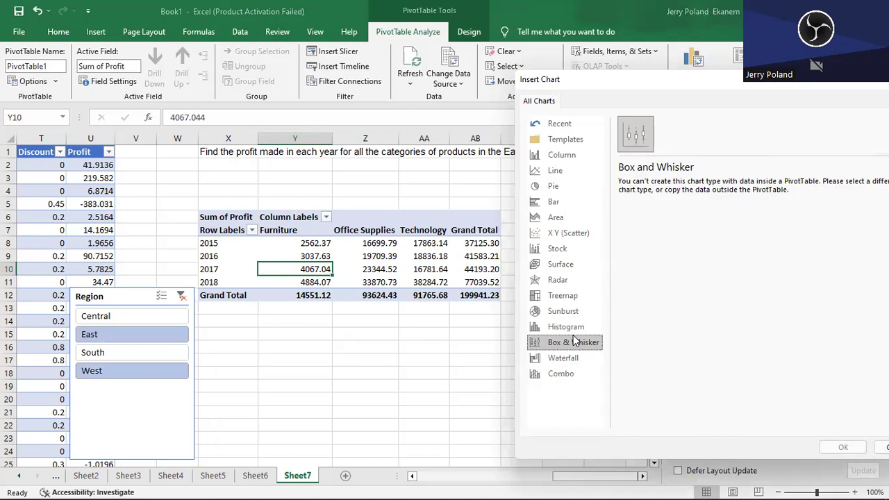
left_click(553, 187)
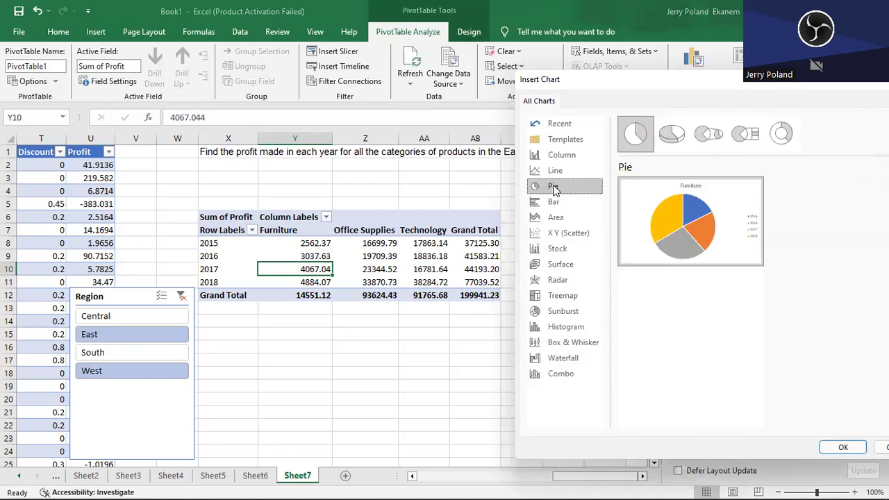
left_click(553, 201)
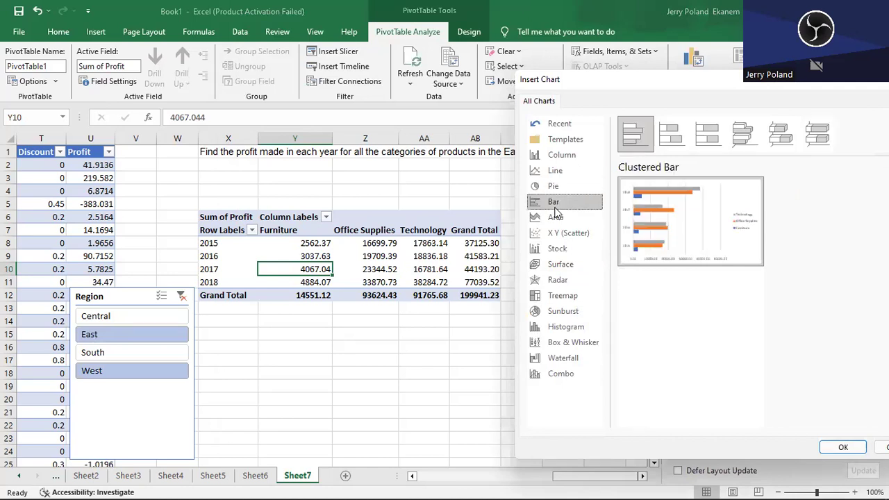
left_click(564, 218)
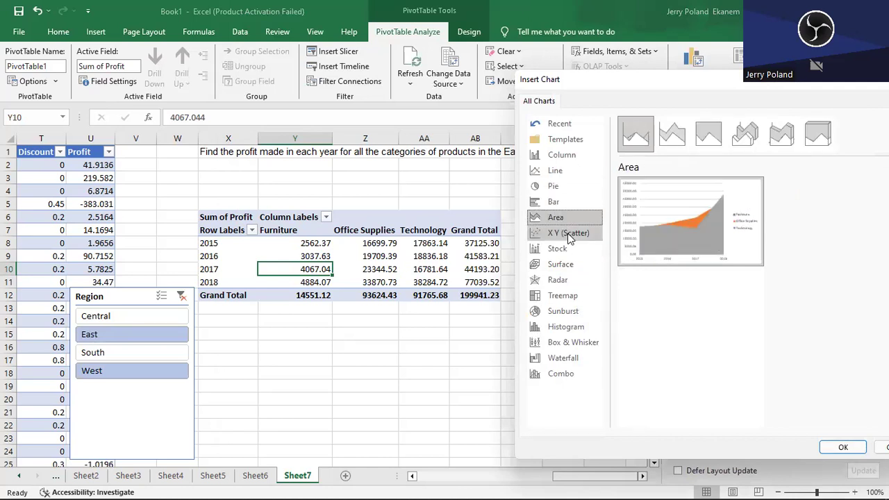
left_click(568, 234)
left_click(553, 174)
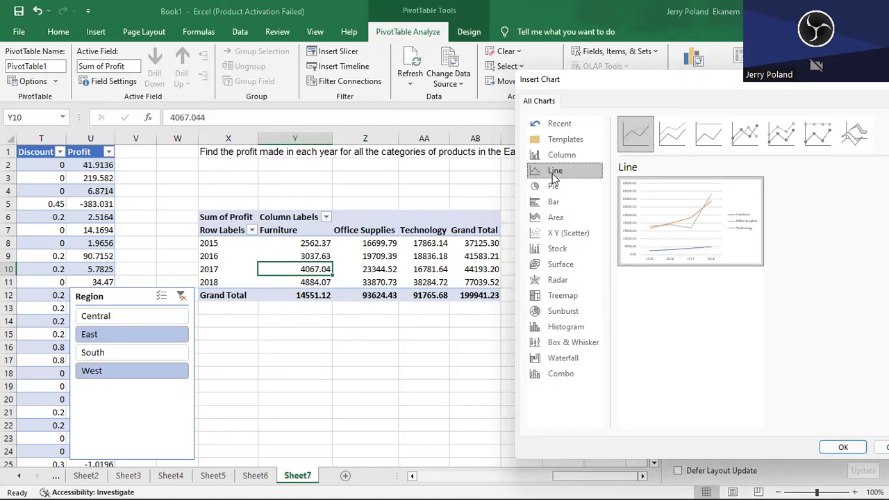
left_click(566, 201)
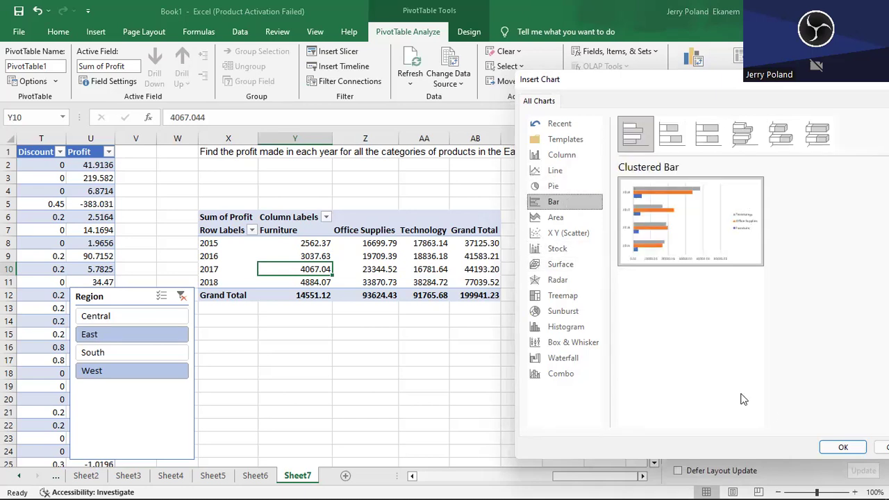
left_click(880, 448)
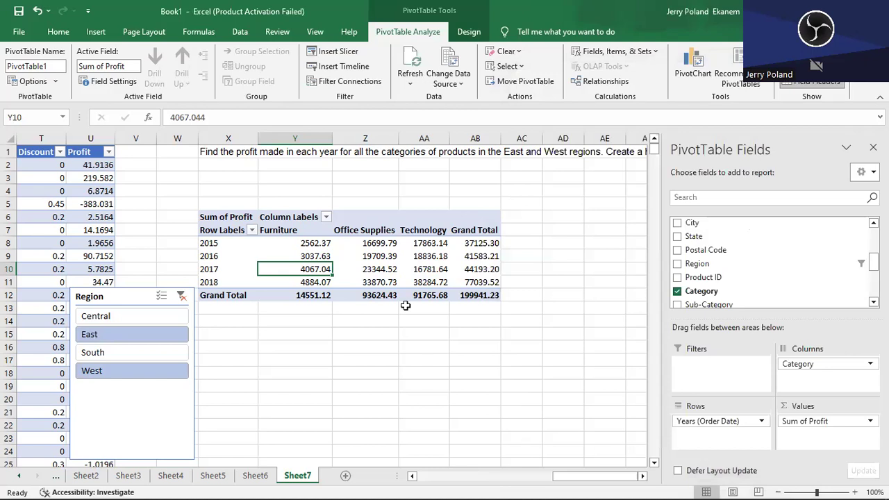
- Insert a Clustered Column PivotChart of yearly profit by category from the PivotTable, previewing the Histogram, Line and Bar types first
left_click_drag(203, 243, 246, 281)
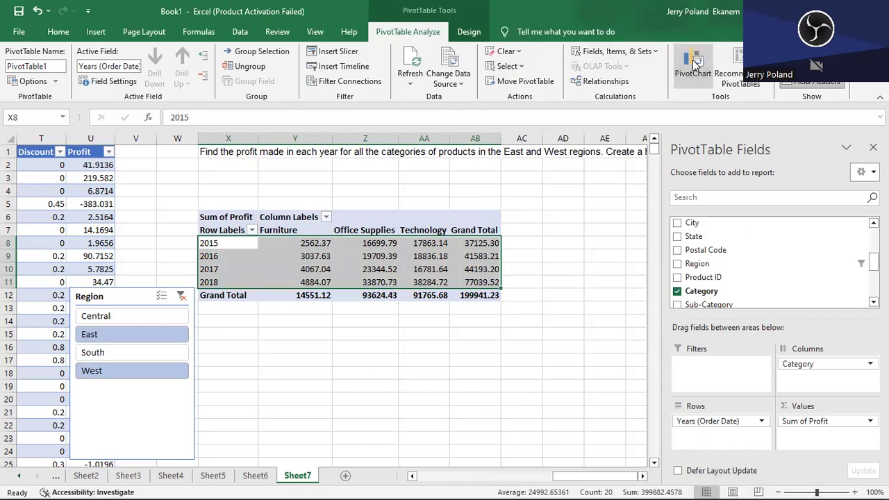
left_click(695, 64)
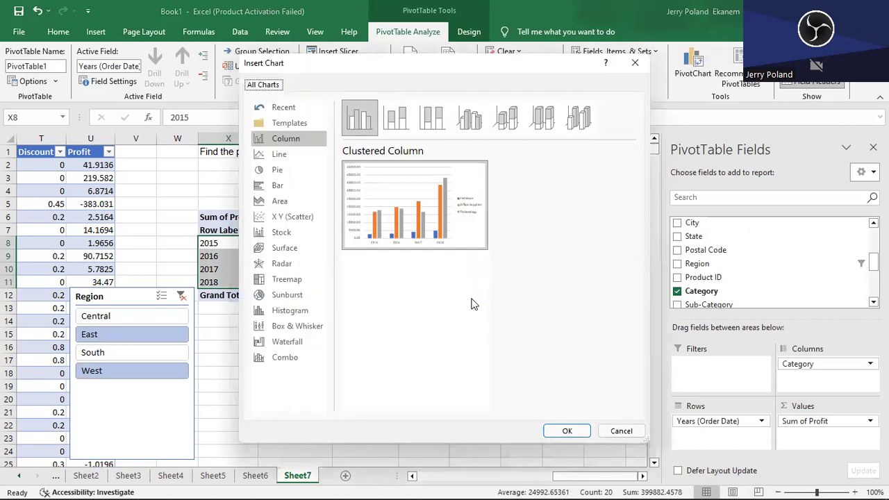
left_click(283, 313)
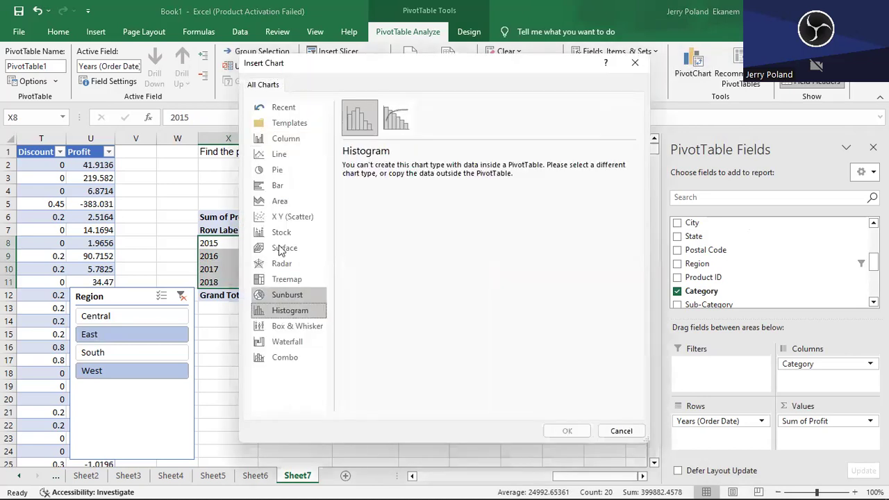
left_click(289, 156)
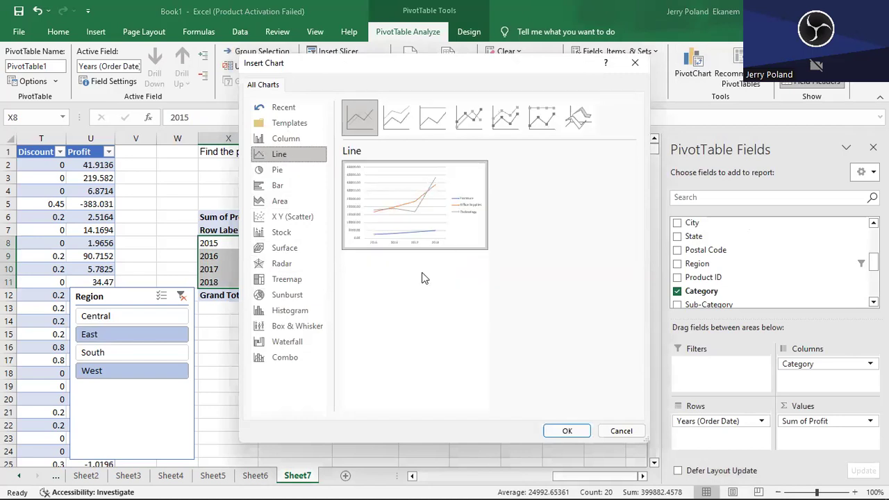
left_click(277, 188)
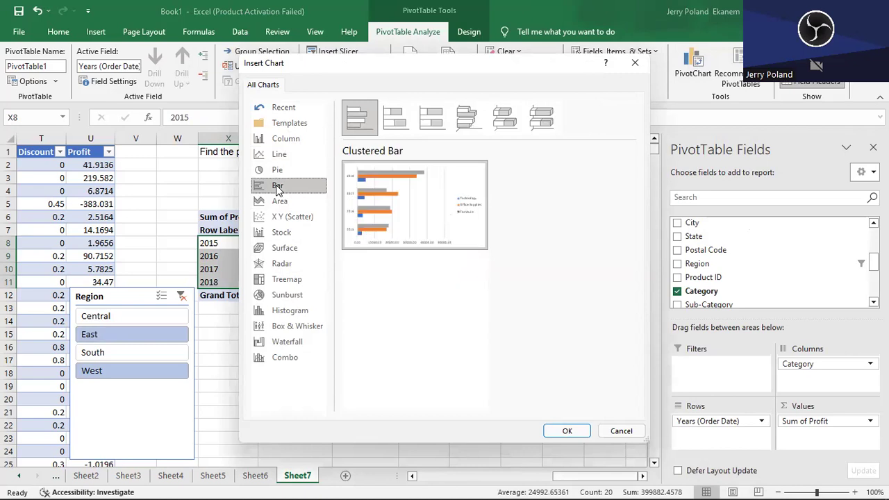
left_click(291, 142)
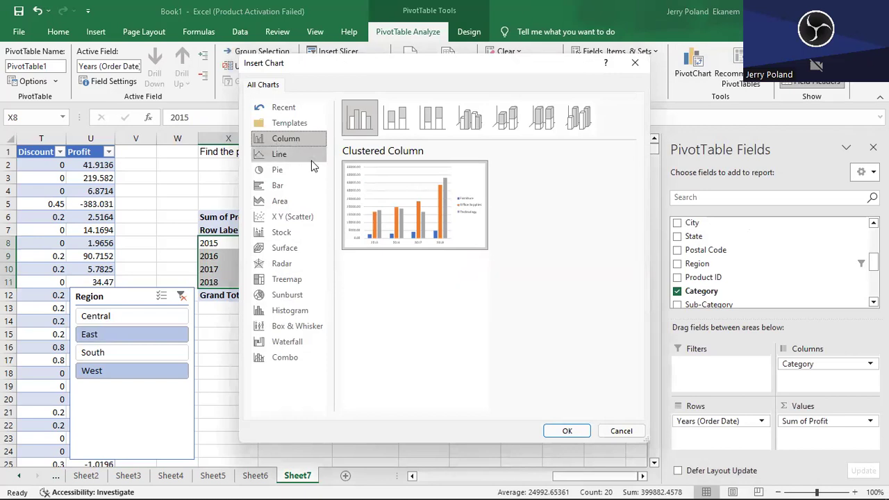
left_click(569, 431)
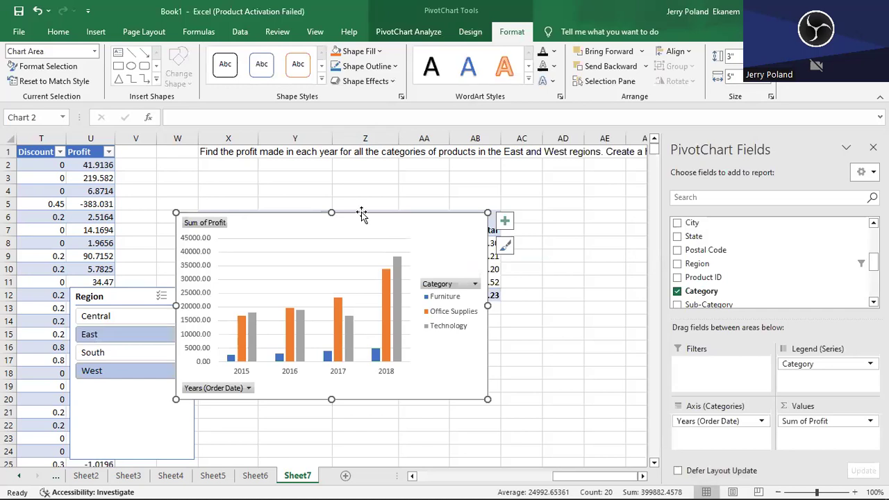
- Move the PivotChart clear of the PivotTable, over columns AC to AK at about rows 5 to 19
mouse_move(361, 213)
left_mouse_down()
mouse_move(587, 252)
mouse_move(500, 290)
mouse_move(401, 304)
mouse_move(424, 300)
left_mouse_up()
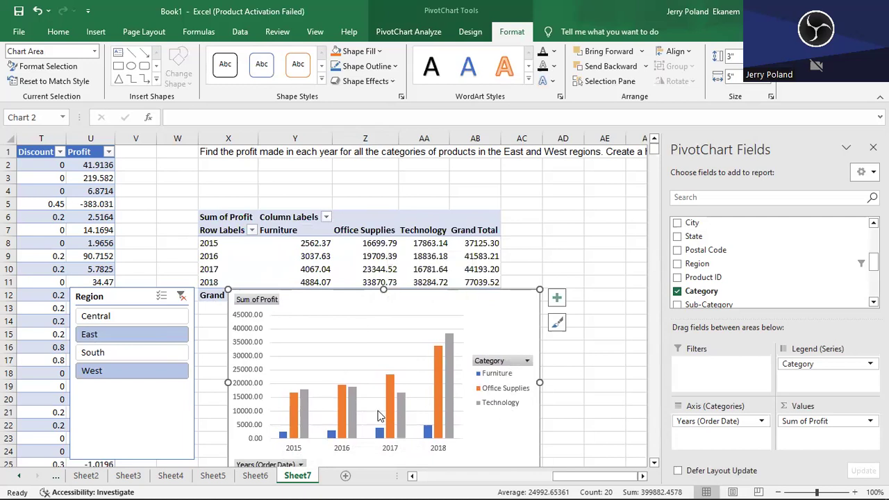
mouse_move(303, 400)
left_click_drag(486, 308, 543, 334)
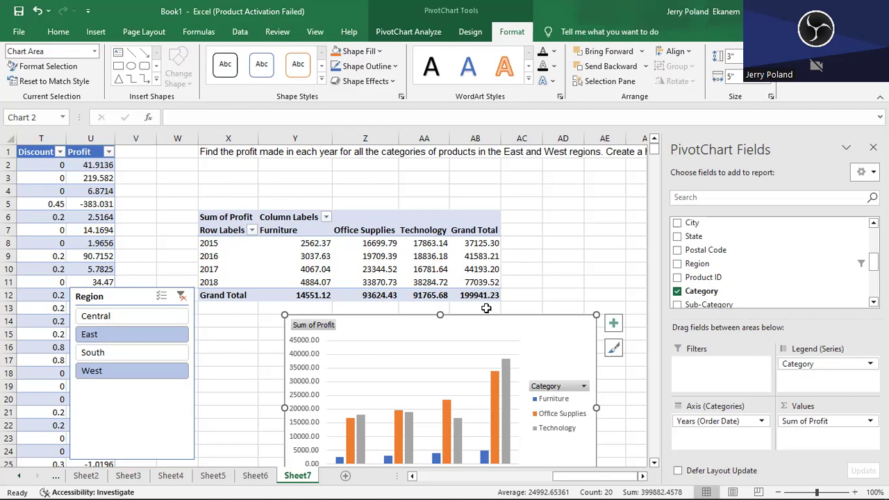
left_click(562, 258)
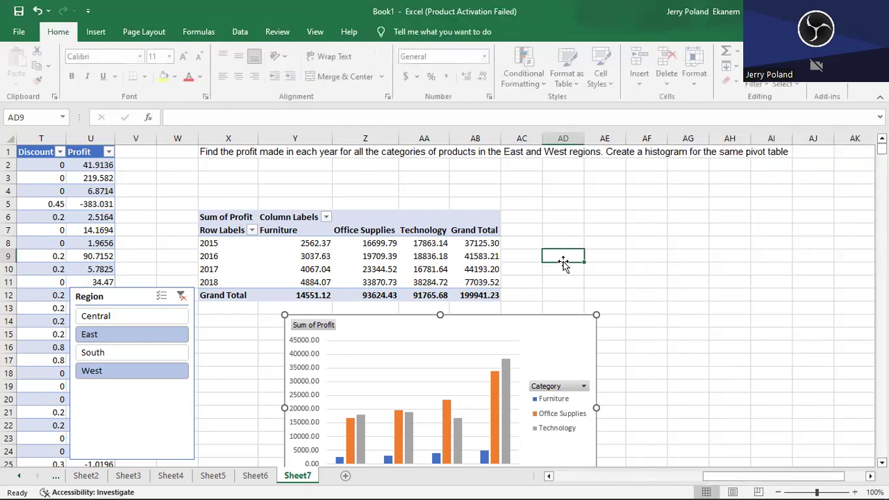
left_click(478, 332)
left_click_drag(478, 331, 724, 215)
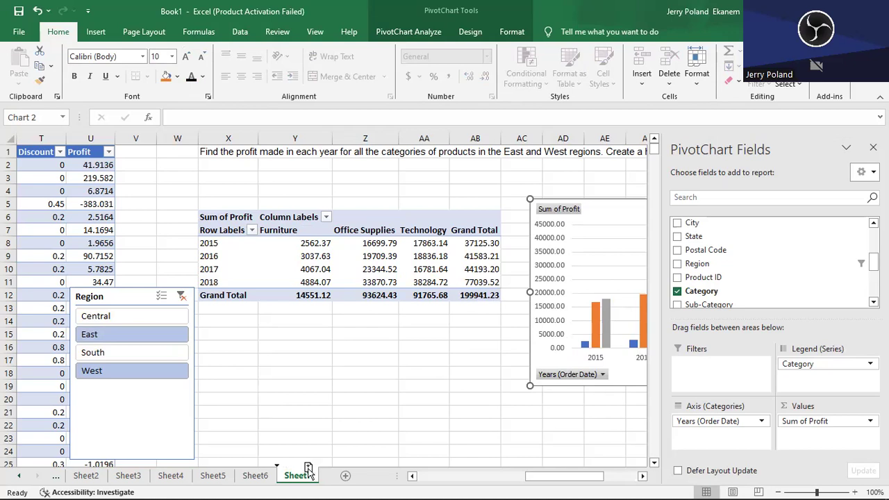
- Duplicate Sheet7 after itself and remove Years (Order Date), Sum of Profit and Category from the copy's PivotTable
left_click_drag(322, 467, 323, 469)
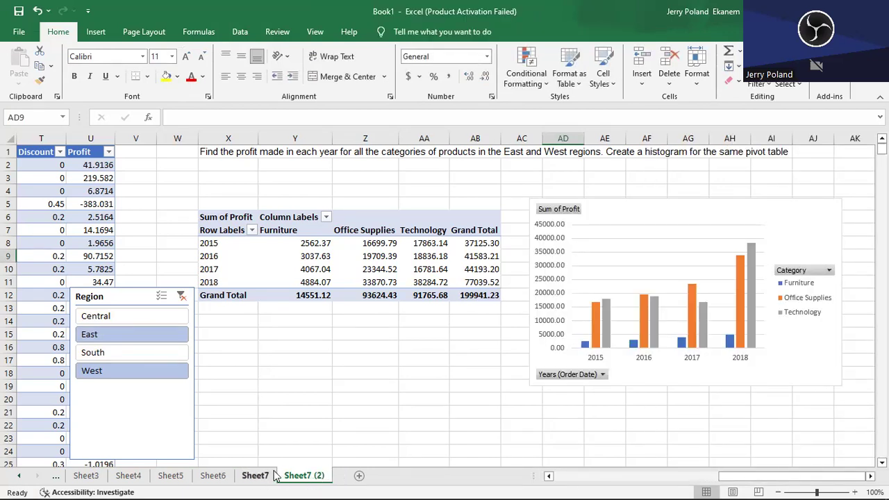
left_click(353, 268)
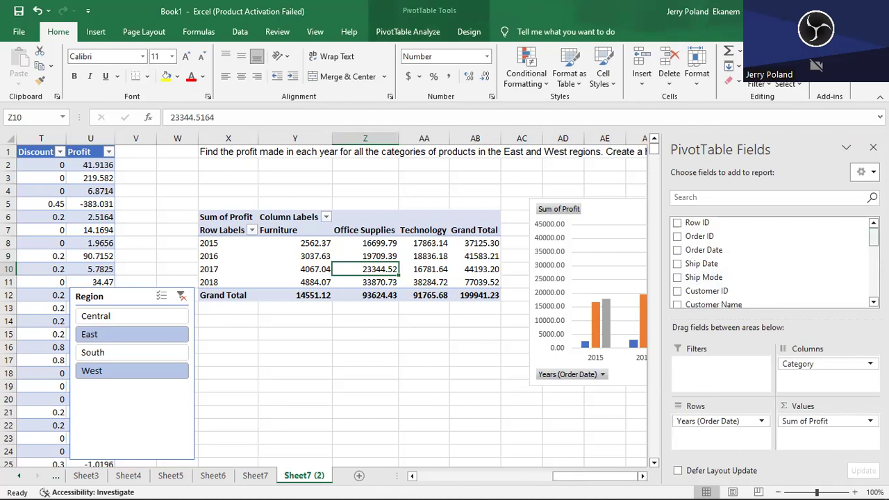
scroll(873, 236, "down", 5)
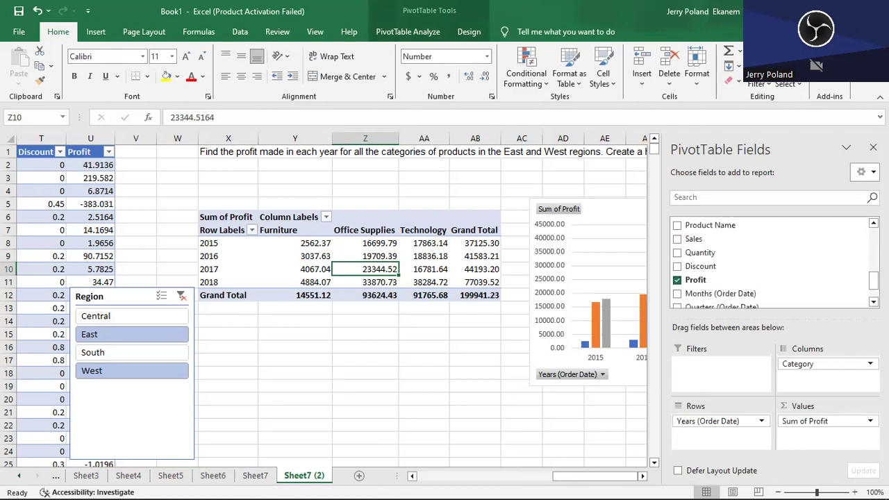
left_click_drag(719, 421, 569, 458)
left_click_drag(811, 418, 514, 416)
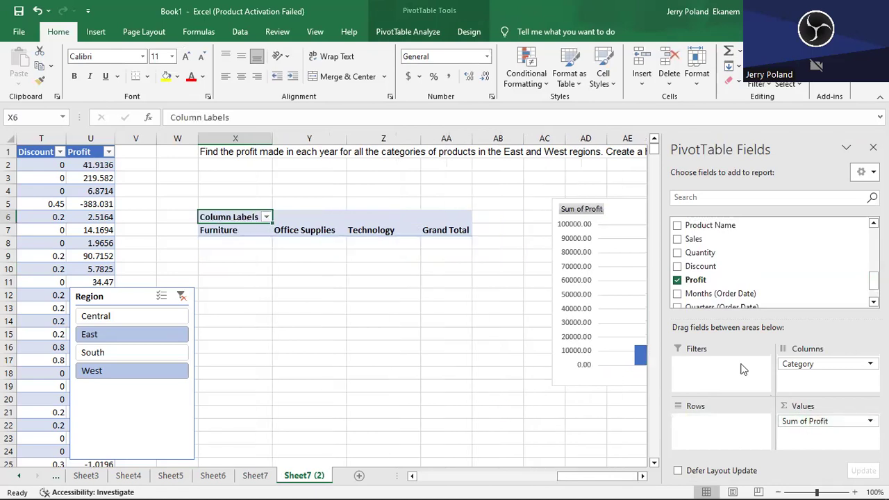
left_click_drag(797, 358, 517, 361)
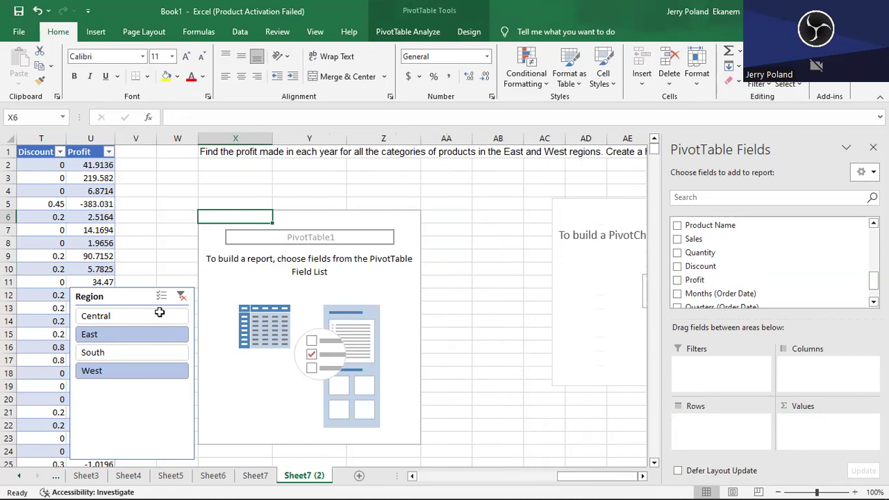
- Delete the Region slicer and the empty PivotChart from the copied sheet
left_click(134, 296)
key("Delete")
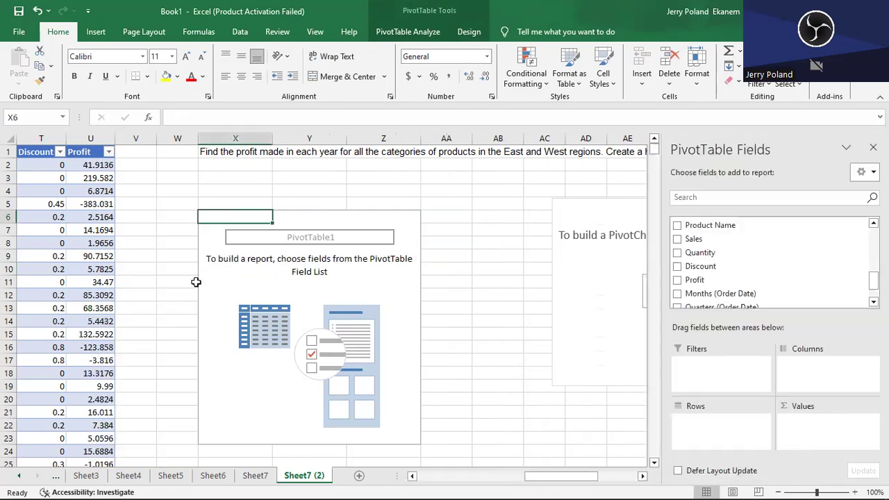
left_click(503, 304)
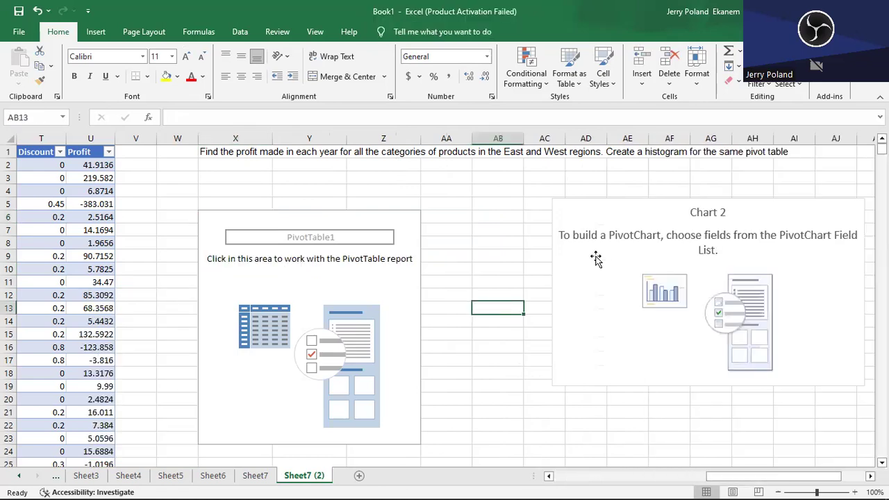
left_click(603, 269)
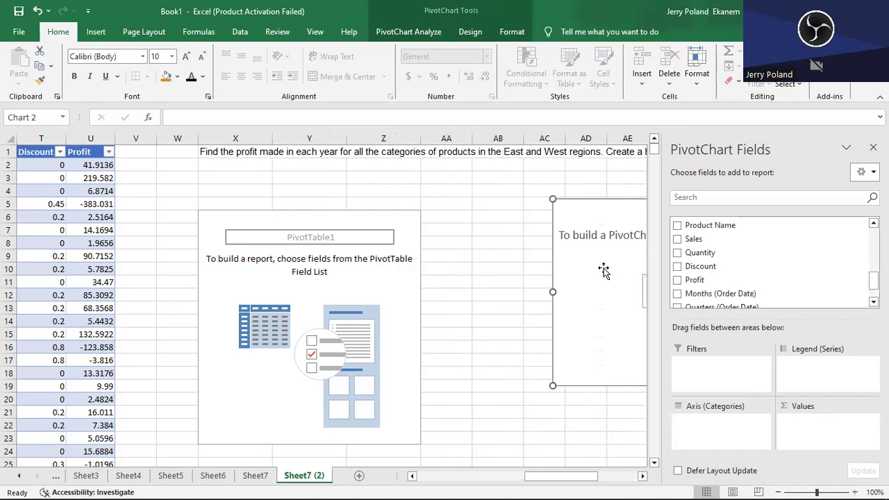
key("Delete")
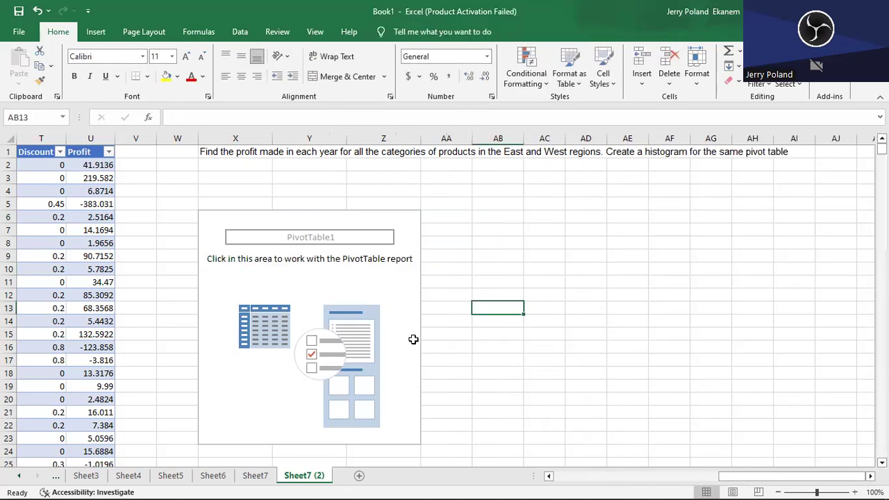